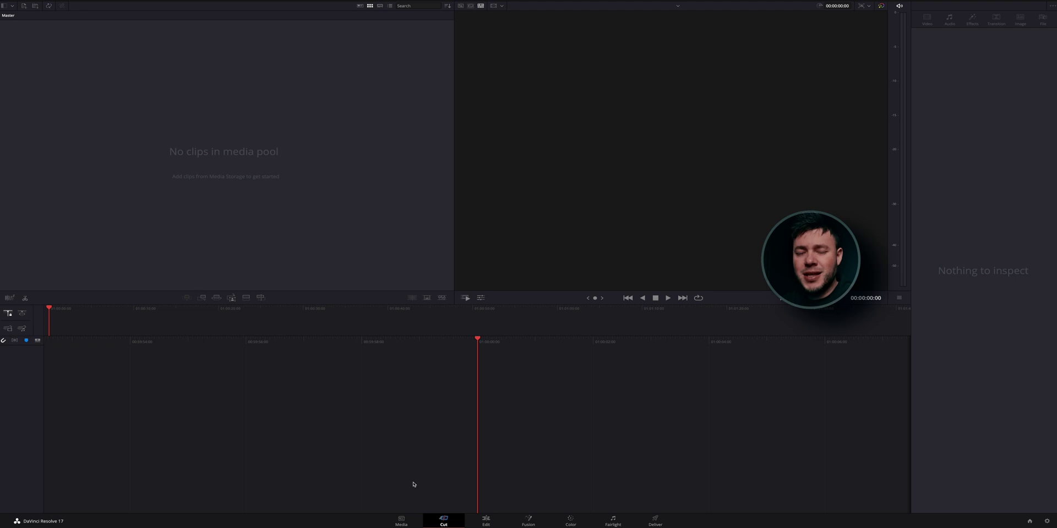
{"action": "left_click", "coordinate": [484, 520]}
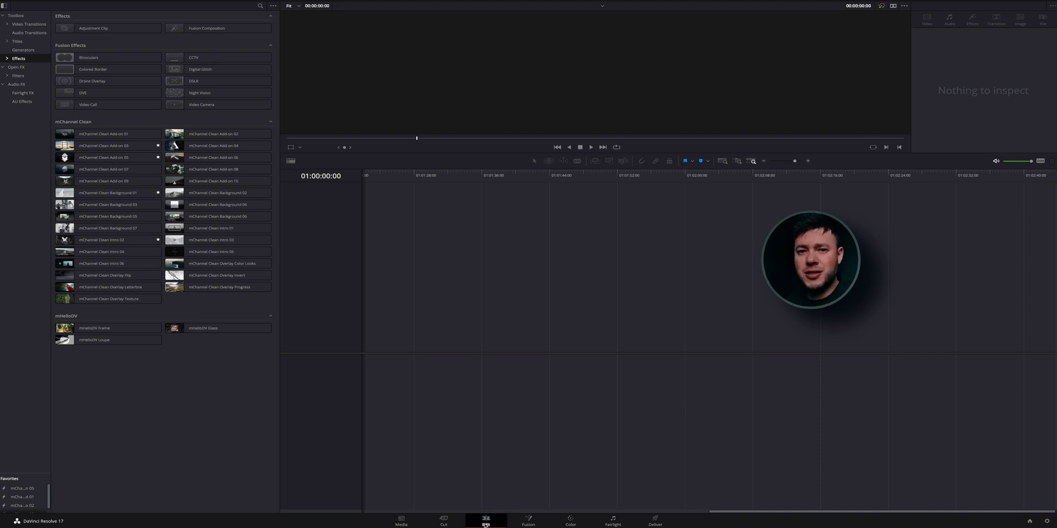
{"action": "left_click", "coordinate": [572, 519]}
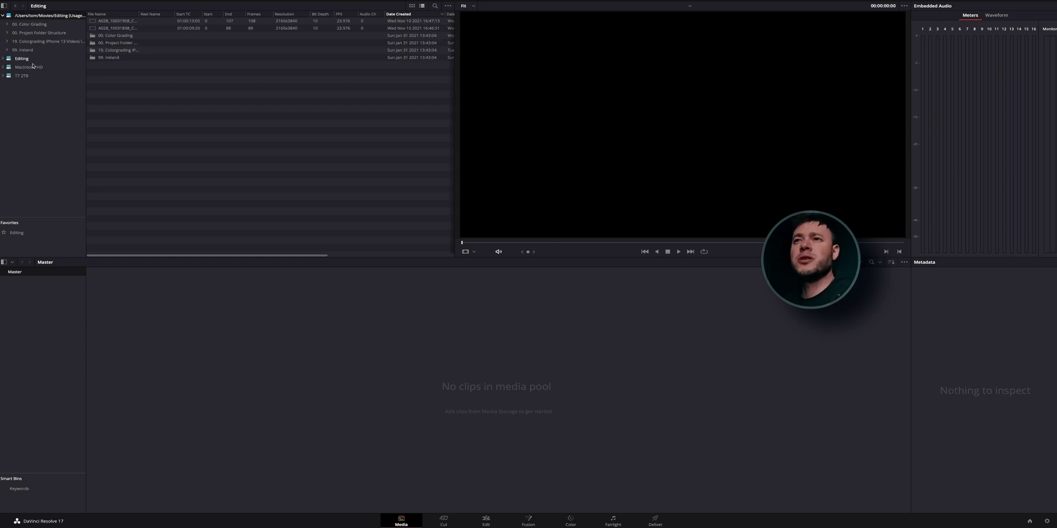
Import IMG_0841.mov and IMG_0789.mov from the A-Roll folder of the color grading project into the media pool
{"action": "left_click", "coordinate": [26, 25]}
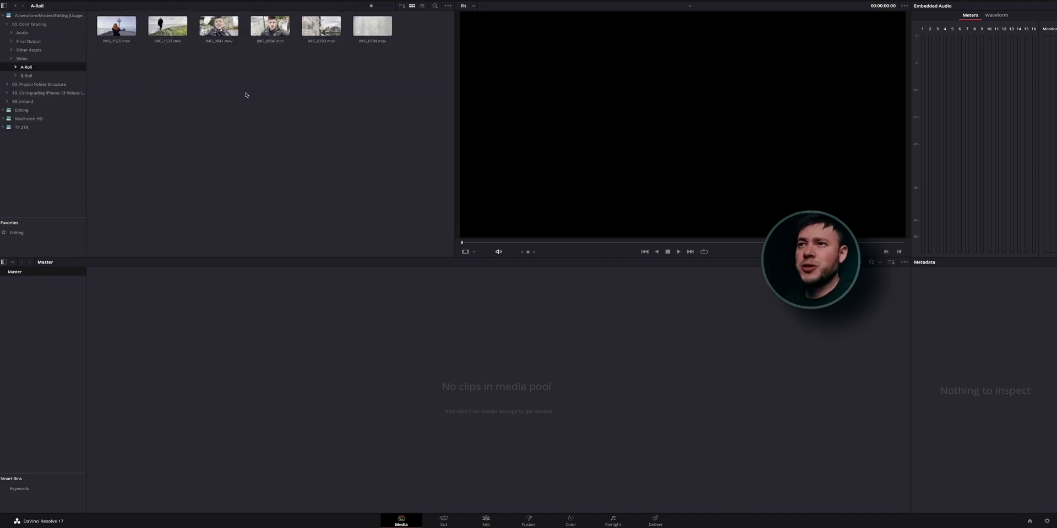
{"action": "left_click", "coordinate": [220, 30]}
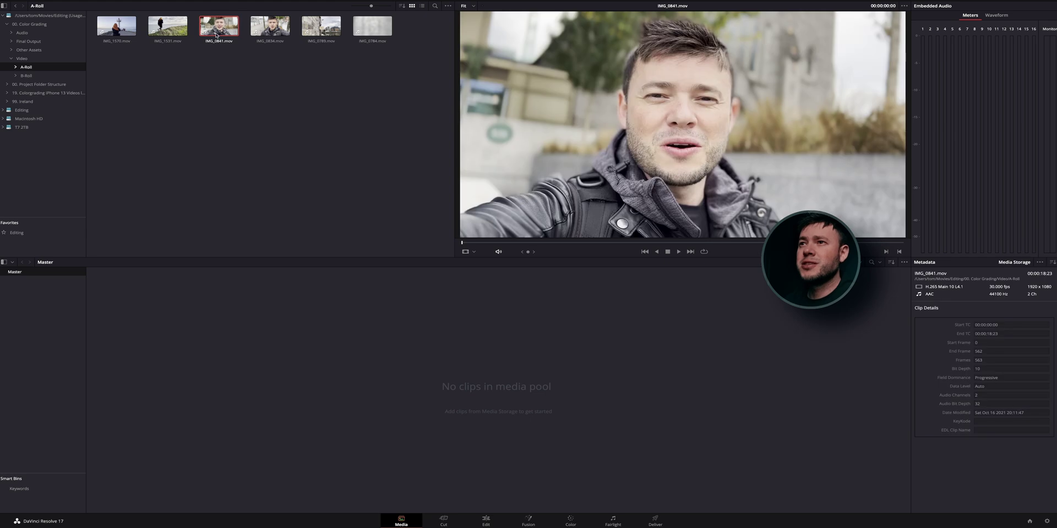
{"action": "left_click", "coordinate": [321, 26], "text": "super"}
{"action": "left_click_drag", "start_coordinate": [220, 28], "coordinate": [229, 359]}
{"action": "key", "text": "Return"}
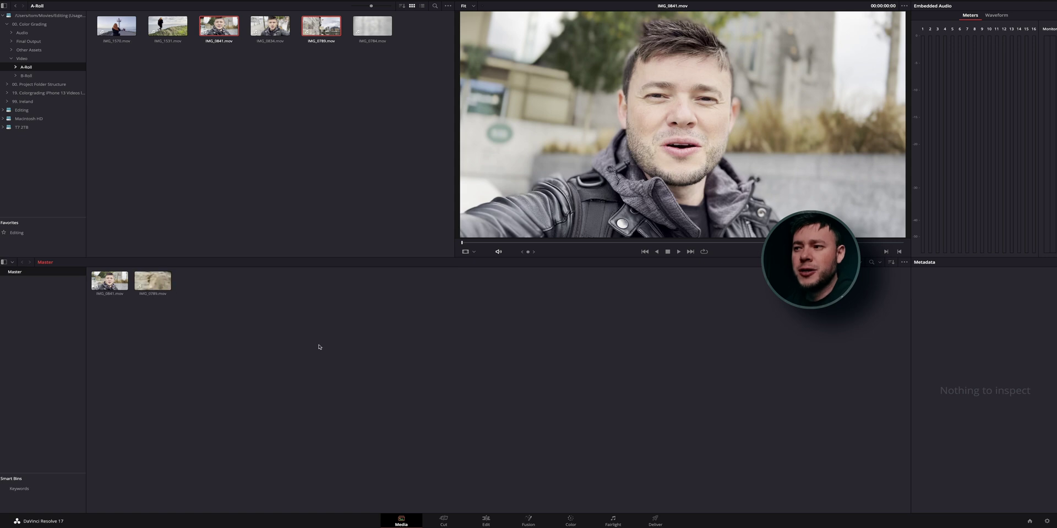
Create a timeline from the two imported clips on the Cut page
{"action": "left_click", "coordinate": [443, 520]}
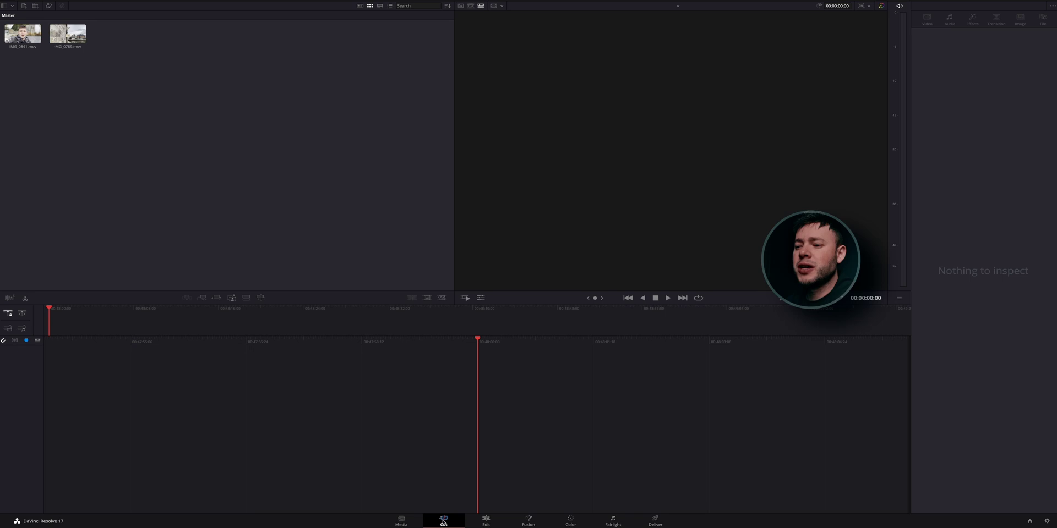
{"action": "left_click_drag", "start_coordinate": [141, 111], "coordinate": [122, 359]}
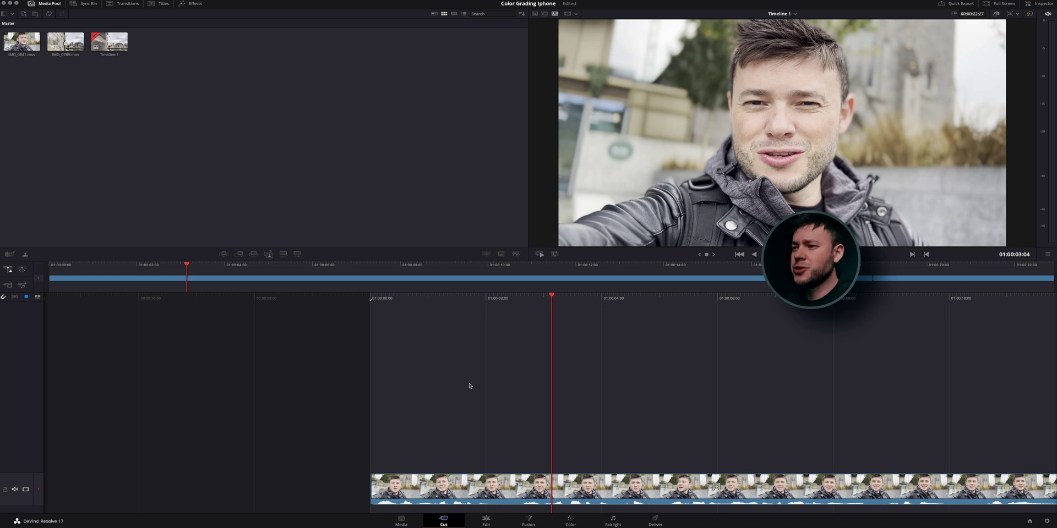
On the Color page, add three serial corrector nodes after the first node of the selfie clip
{"action": "left_click", "coordinate": [571, 522]}
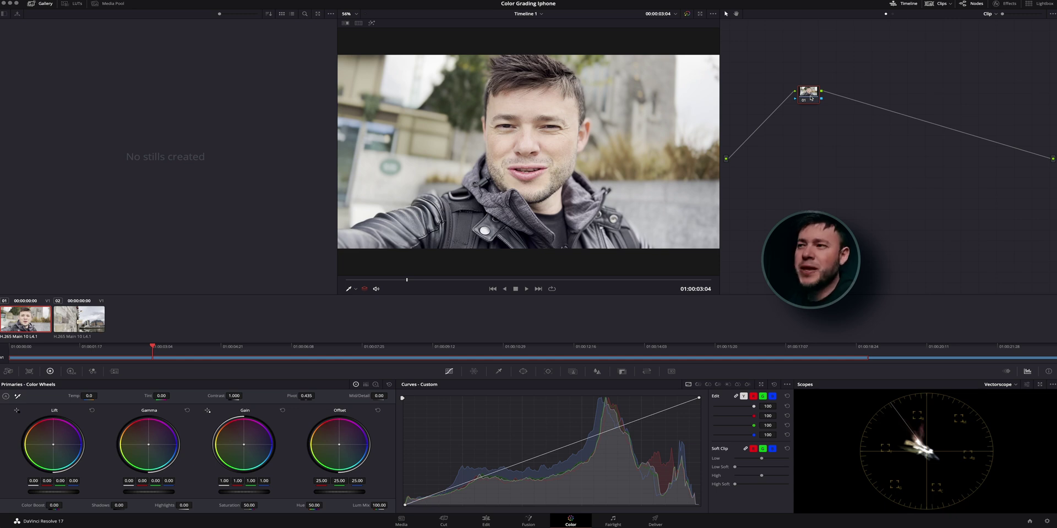
{"action": "right_click", "coordinate": [820, 149]}
{"action": "mouse_move", "coordinate": [881, 159]}
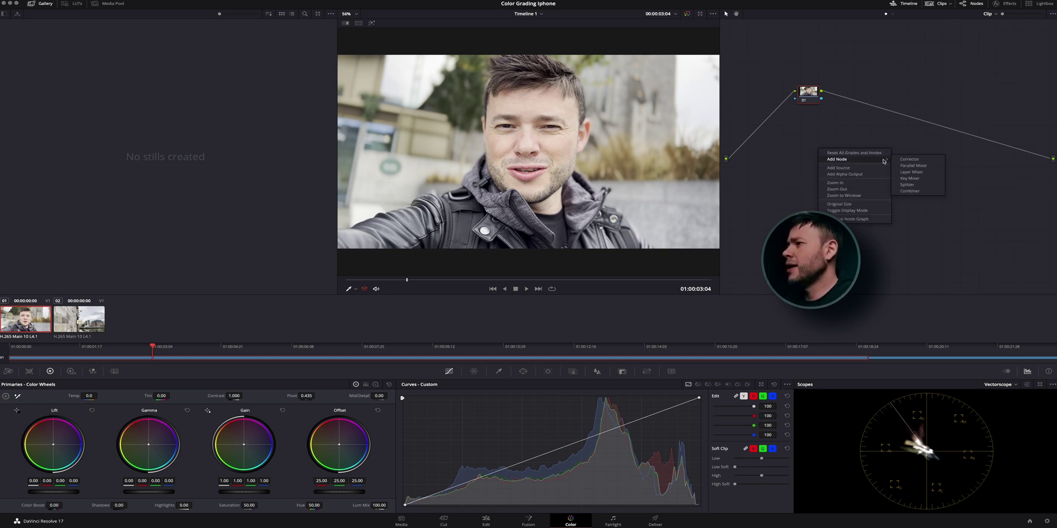
{"action": "left_click", "coordinate": [910, 159]}
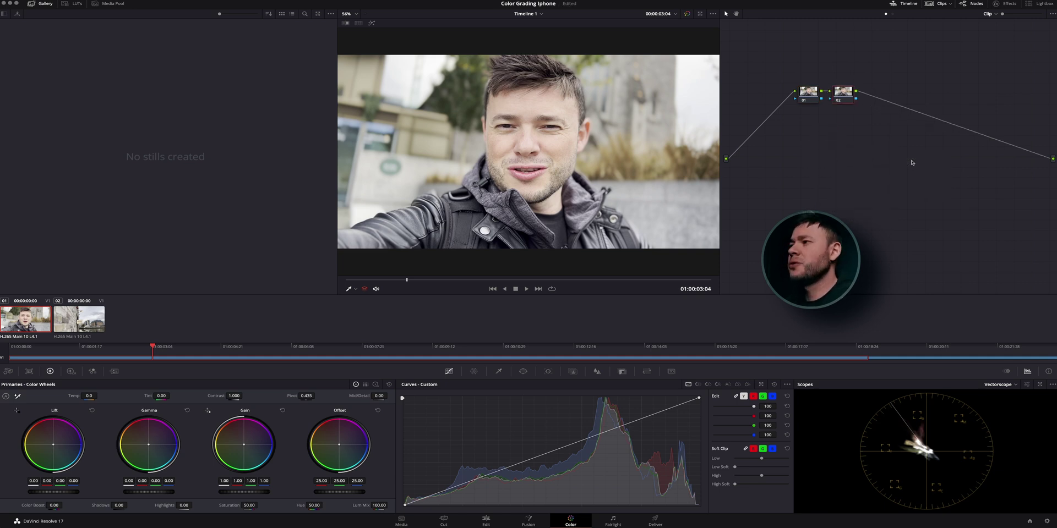
{"action": "key", "text": "alt+s"}
{"action": "key", "text": "alt+s"}
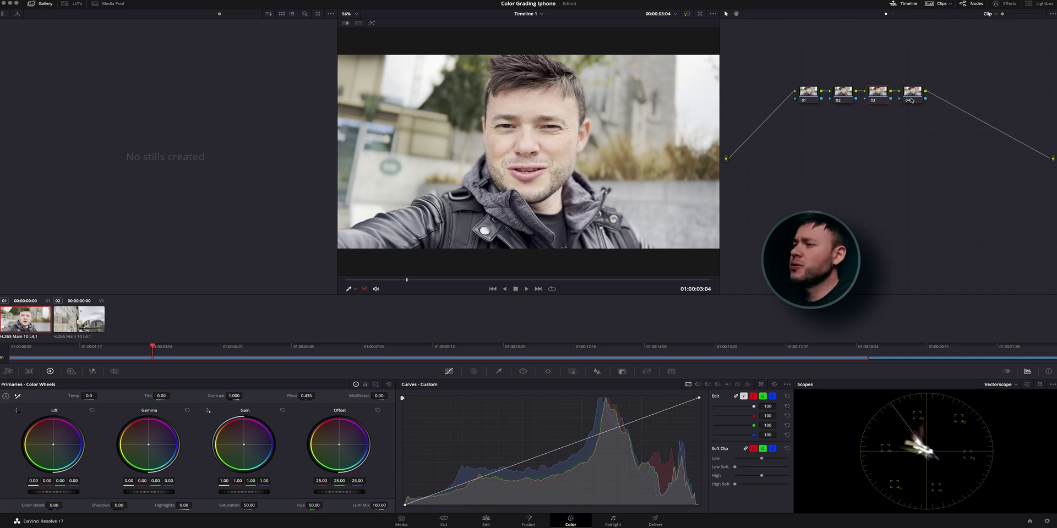
Add a parallel node to the third node and arrange the two parallel nodes one above the other
{"action": "right_click", "coordinate": [882, 100]}
{"action": "mouse_move", "coordinate": [908, 130]}
{"action": "left_click", "coordinate": [973, 143]}
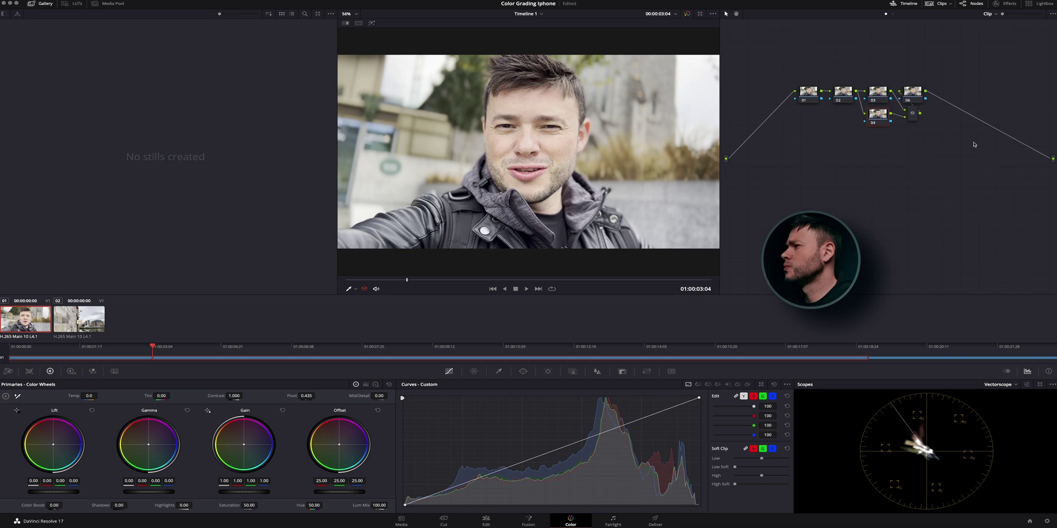
{"action": "left_click_drag", "start_coordinate": [909, 97], "coordinate": [885, 86]}
{"action": "left_click_drag", "start_coordinate": [882, 121], "coordinate": [886, 84]}
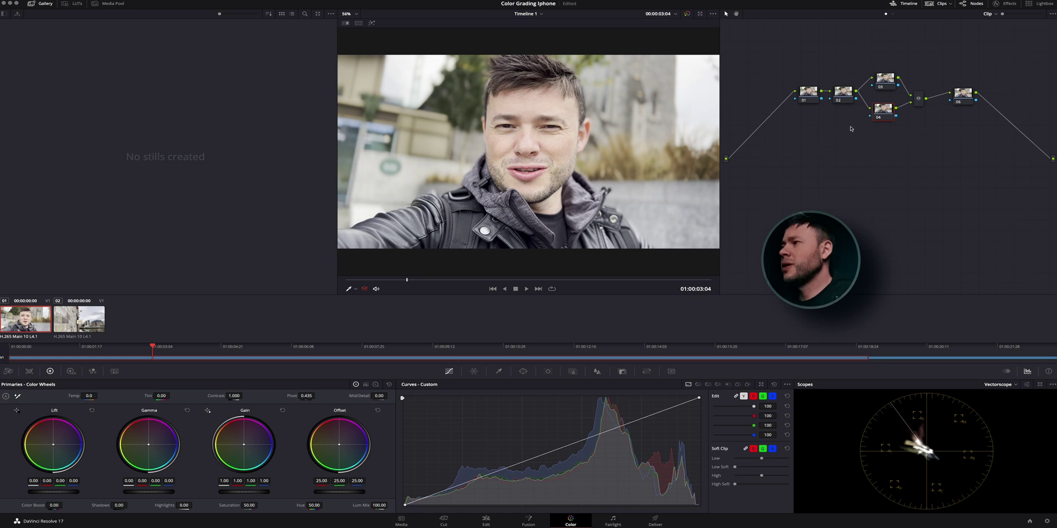
Label the first node Exposure and the second node POP
{"action": "right_click", "coordinate": [804, 102]}
{"action": "left_click", "coordinate": [824, 115]}
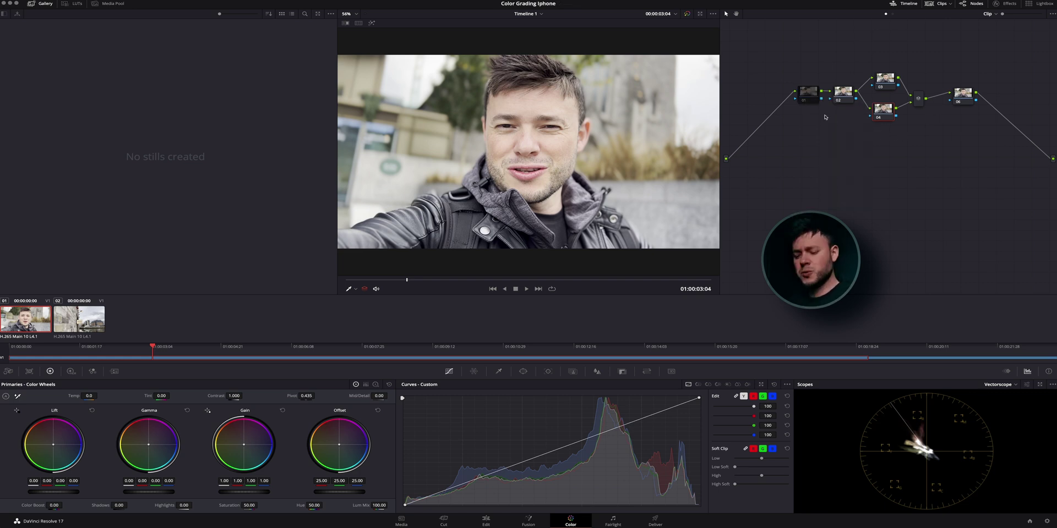
{"action": "left_click", "coordinate": [848, 96]}
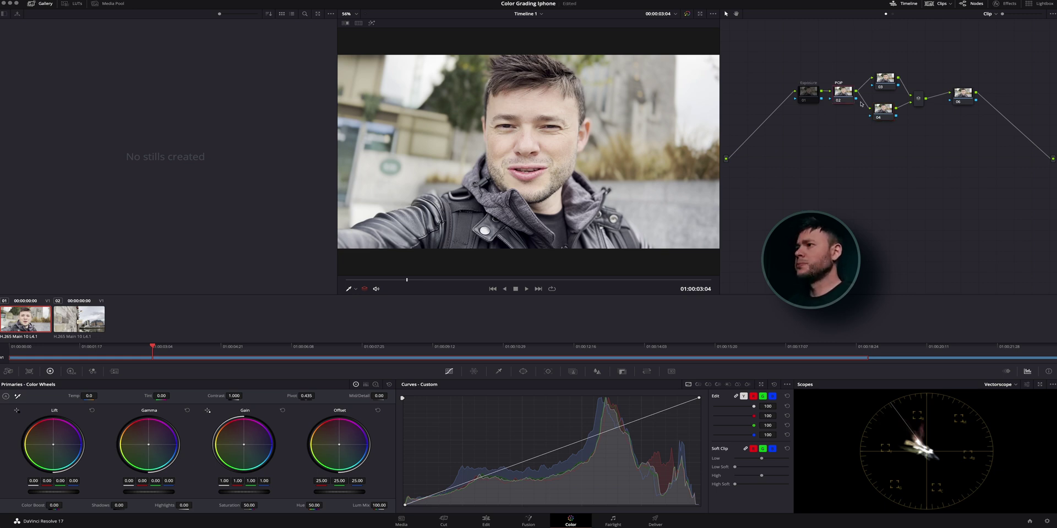
Label the upper parallel node Outside, the lower one Skin, and the last node Global Adj
{"action": "right_click", "coordinate": [883, 80]}
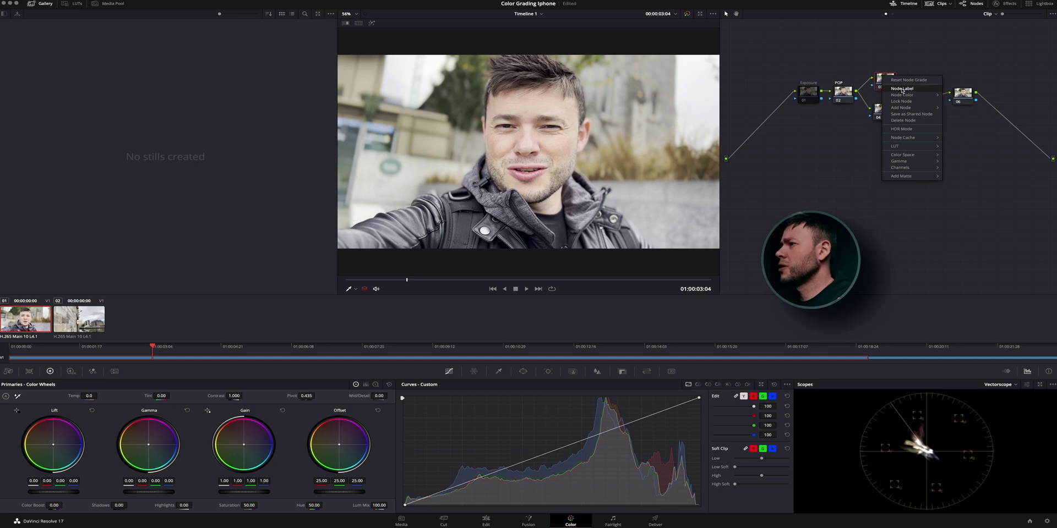
{"action": "left_click", "coordinate": [902, 91]}
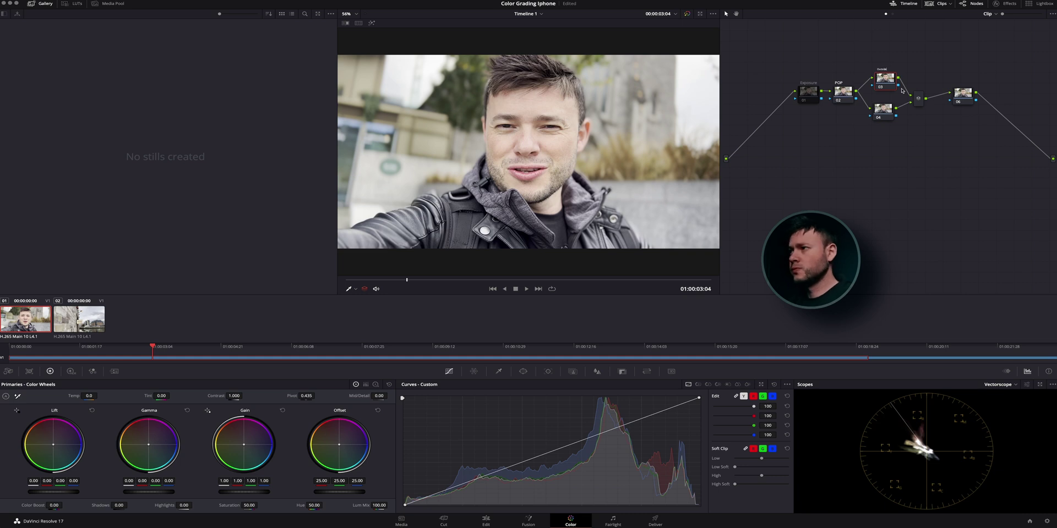
{"action": "type", "text": "Outside"}
{"action": "key", "text": "Return"}
{"action": "right_click", "coordinate": [882, 108]}
{"action": "left_click", "coordinate": [898, 120]}
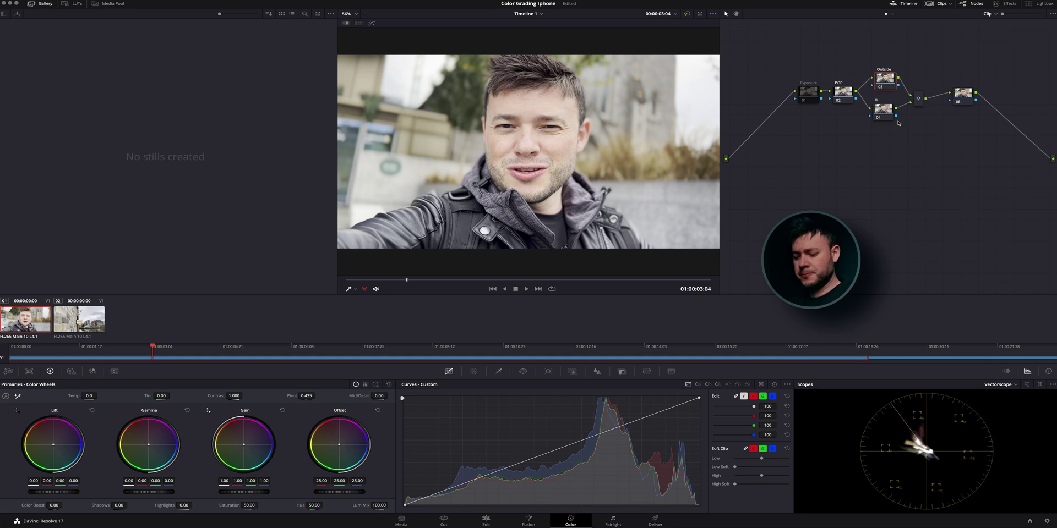
{"action": "type", "text": "Skin"}
{"action": "key", "text": "Return"}
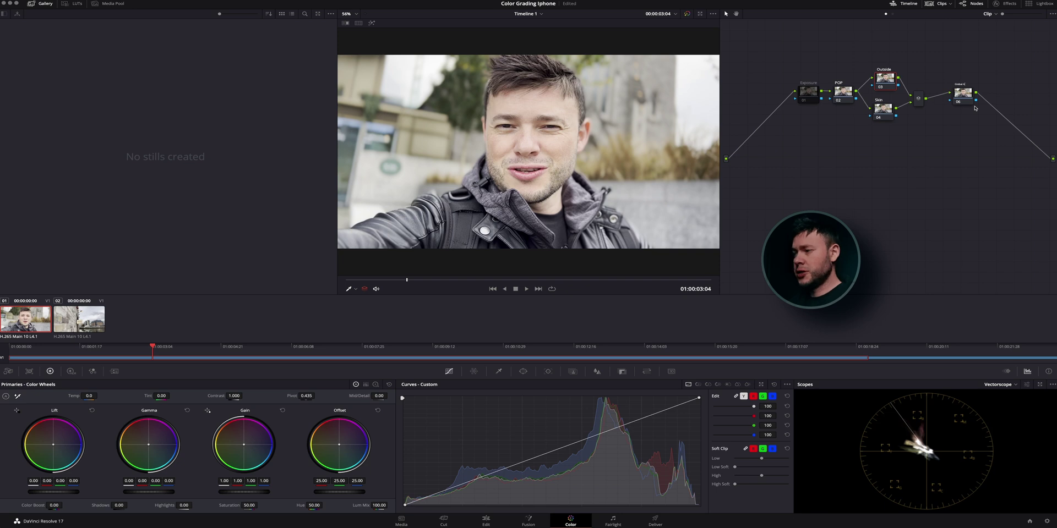
Re-enable the Exposure node and move the Global Adj node slightly closer to the parallel mixer
{"action": "left_click", "coordinate": [808, 91]}
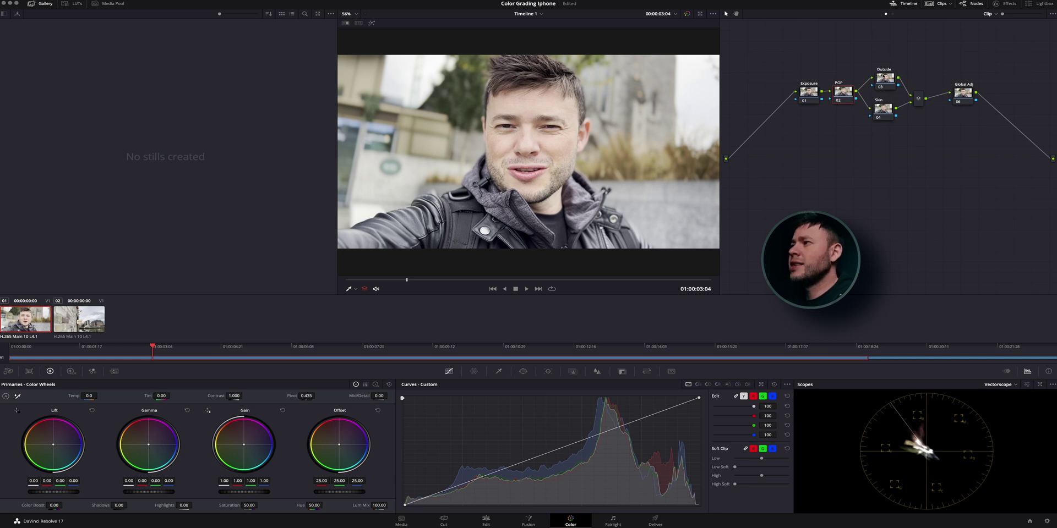
{"action": "left_click", "coordinate": [963, 95]}
{"action": "left_click_drag", "start_coordinate": [964, 95], "coordinate": [960, 99]}
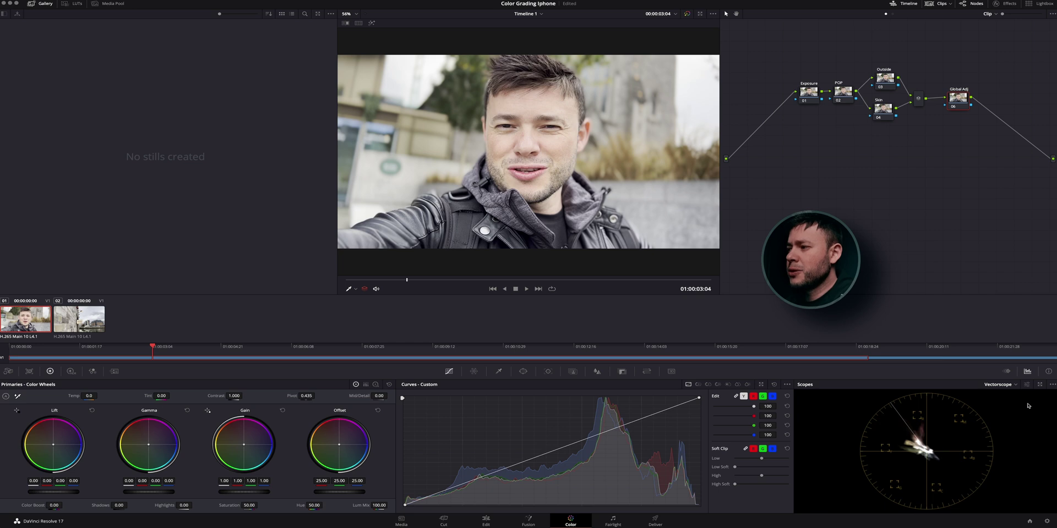
Examine the clip in the Parade, Waveform and Vectorscope scopes, ending on the Vectorscope
{"action": "left_click", "coordinate": [1013, 384]}
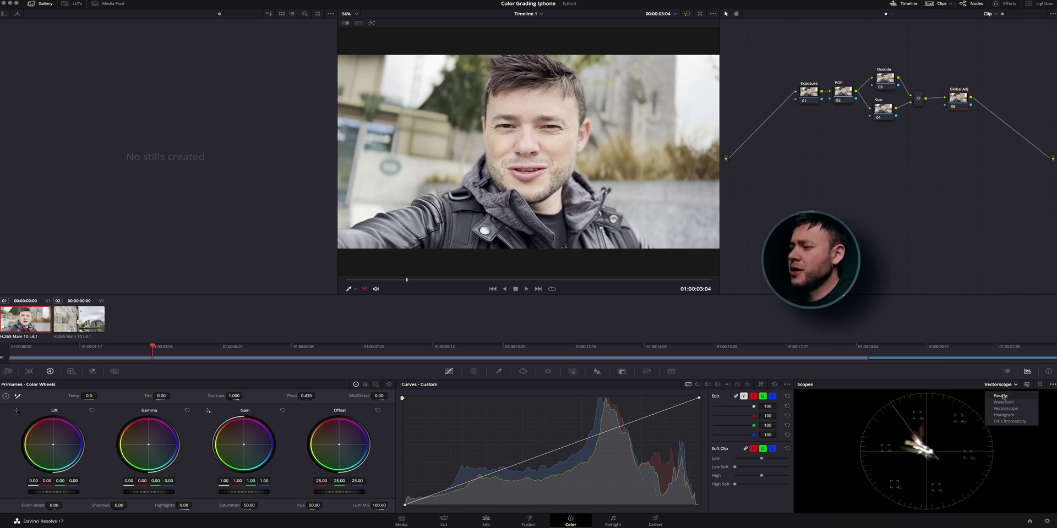
{"action": "left_click", "coordinate": [1001, 398]}
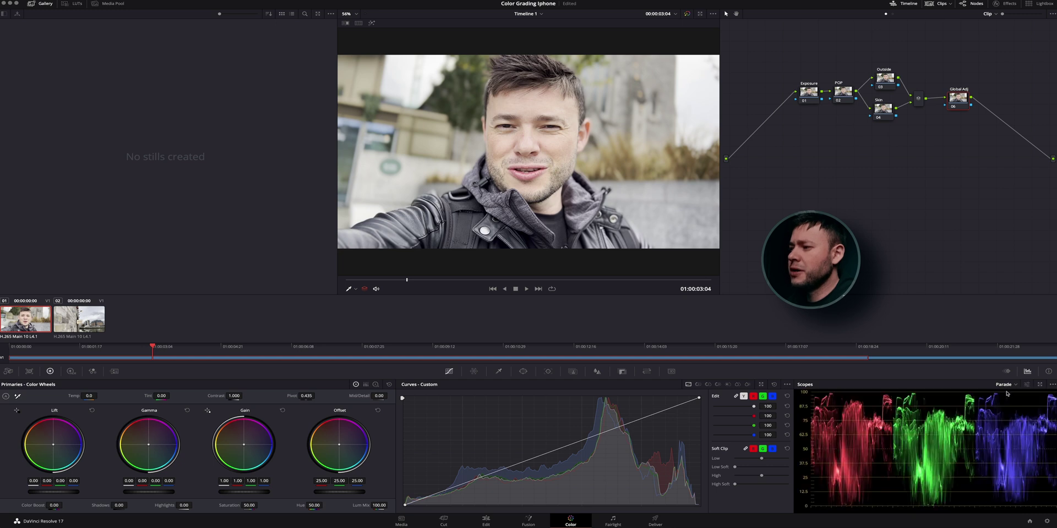
{"action": "left_click", "coordinate": [1013, 384]}
{"action": "left_click", "coordinate": [1012, 403]}
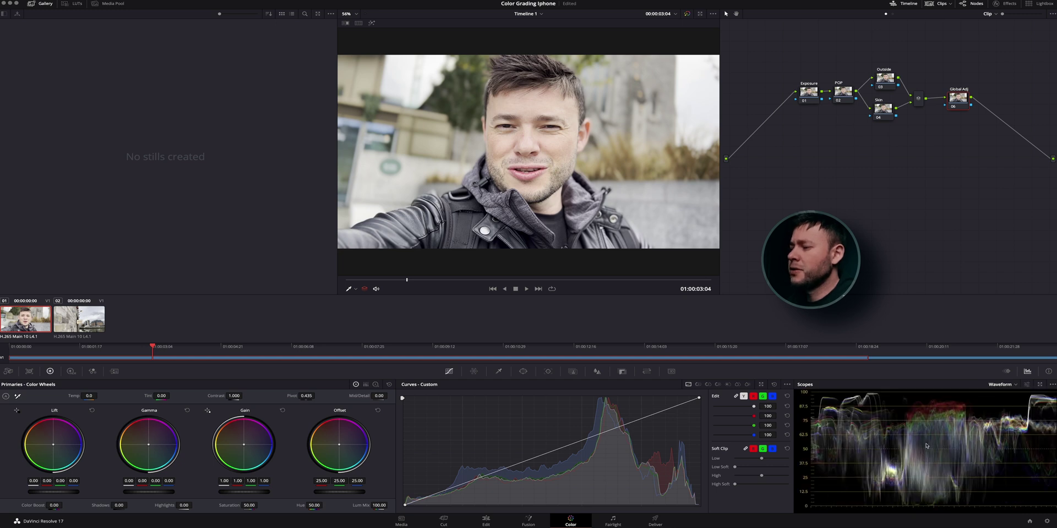
{"action": "left_click", "coordinate": [1010, 385]}
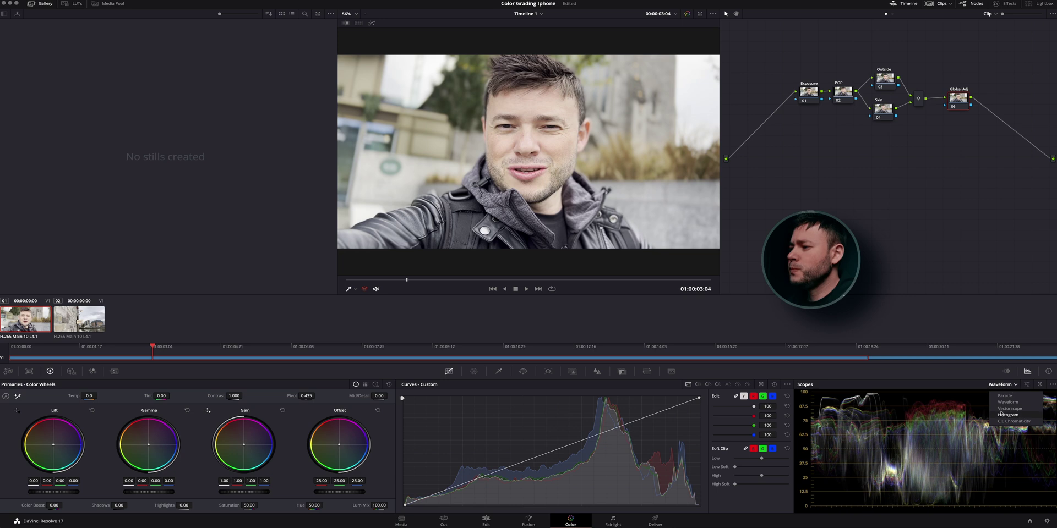
{"action": "left_click", "coordinate": [1001, 410]}
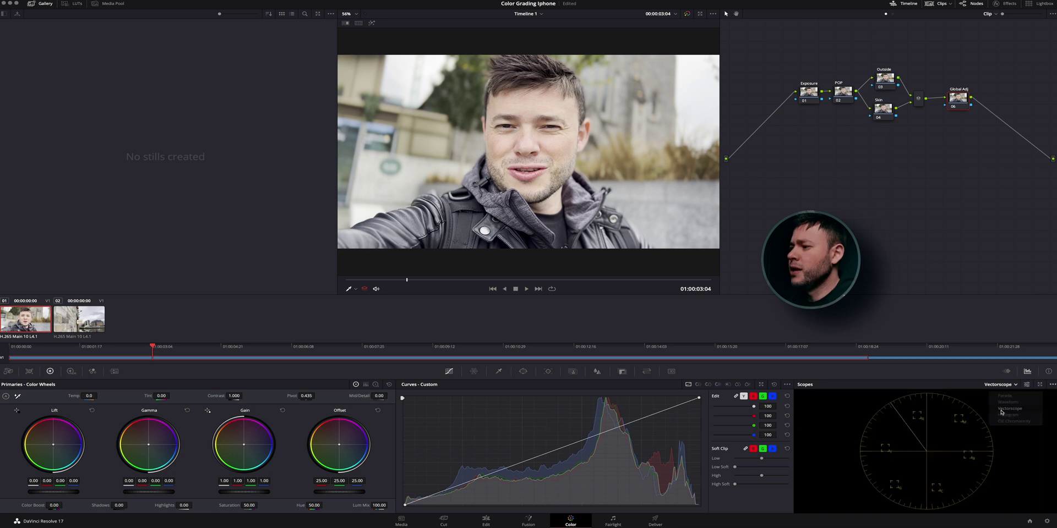
{"action": "left_click", "coordinate": [1013, 385]}
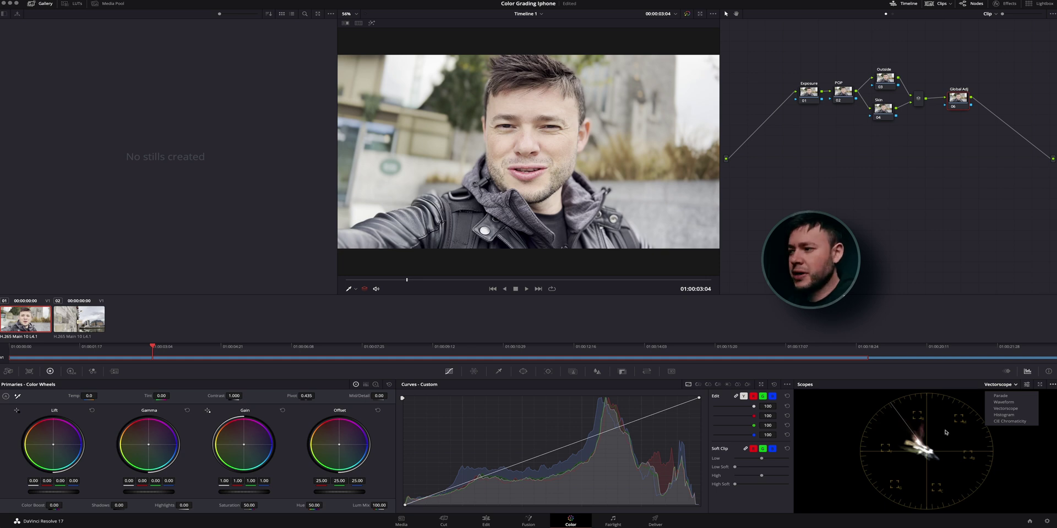
{"action": "left_click", "coordinate": [1001, 386]}
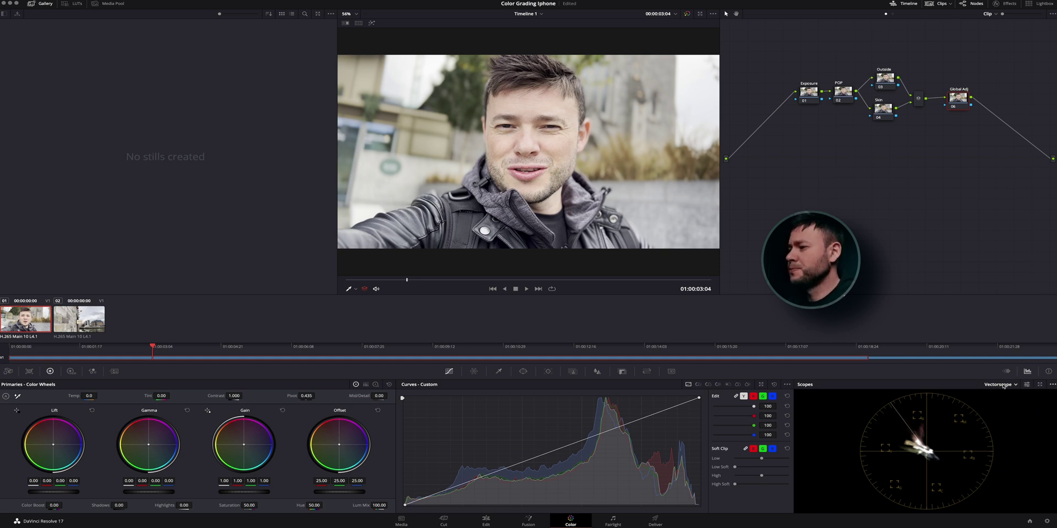
Expand the scopes into a separate window with Vectorscope and Waveform side by side, and place it beside the curves
{"action": "left_click", "coordinate": [1040, 384]}
{"action": "left_click_drag", "start_coordinate": [794, 355], "coordinate": [809, 455]}
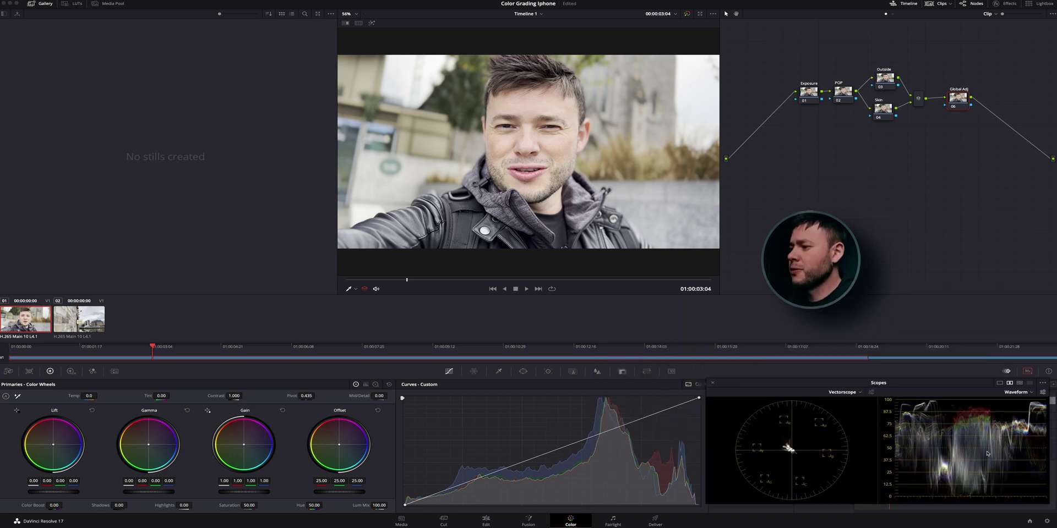
Turn on the 2x zoom and the skin tone indicator for the Vectorscope
{"action": "left_click", "coordinate": [871, 392]}
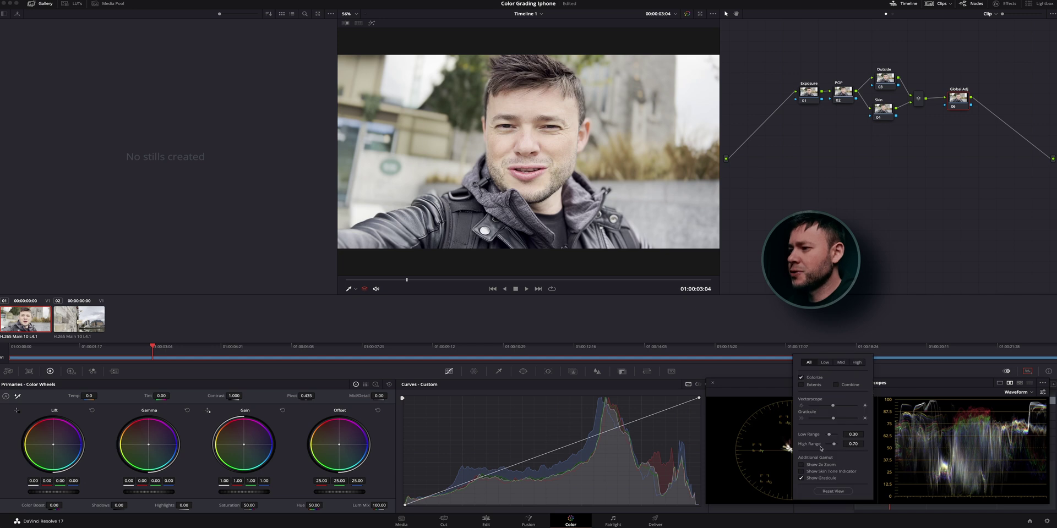
{"action": "left_click", "coordinate": [801, 465]}
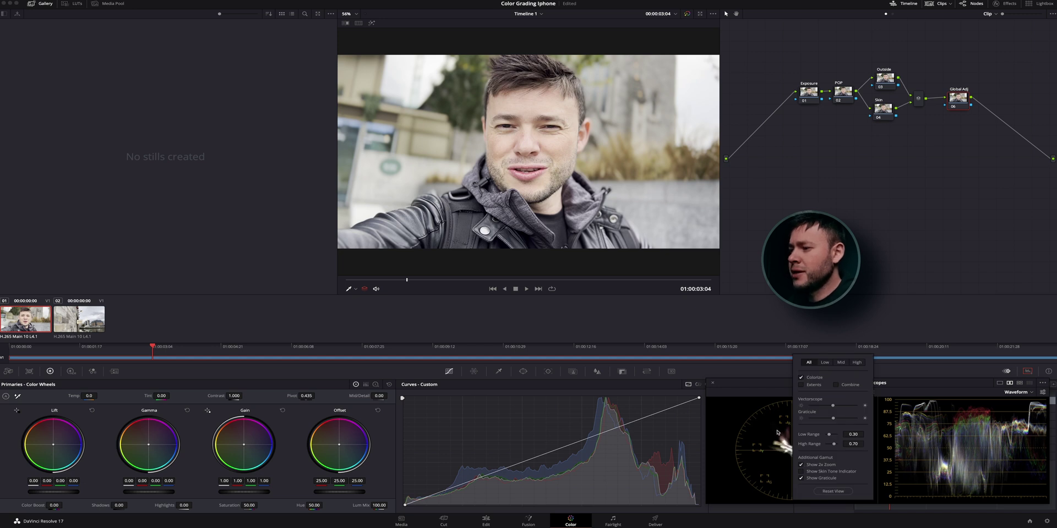
{"action": "left_click", "coordinate": [802, 471]}
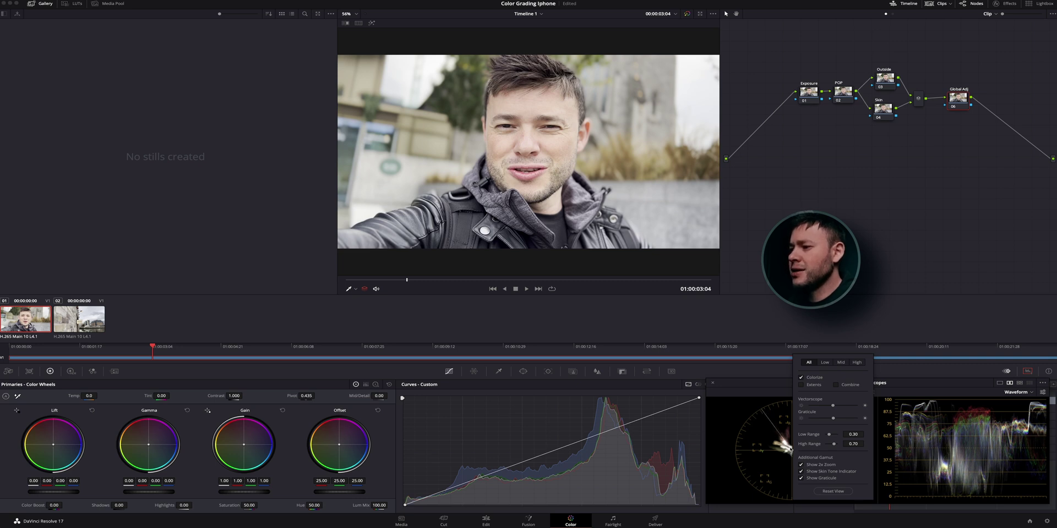
{"action": "left_click", "coordinate": [784, 452]}
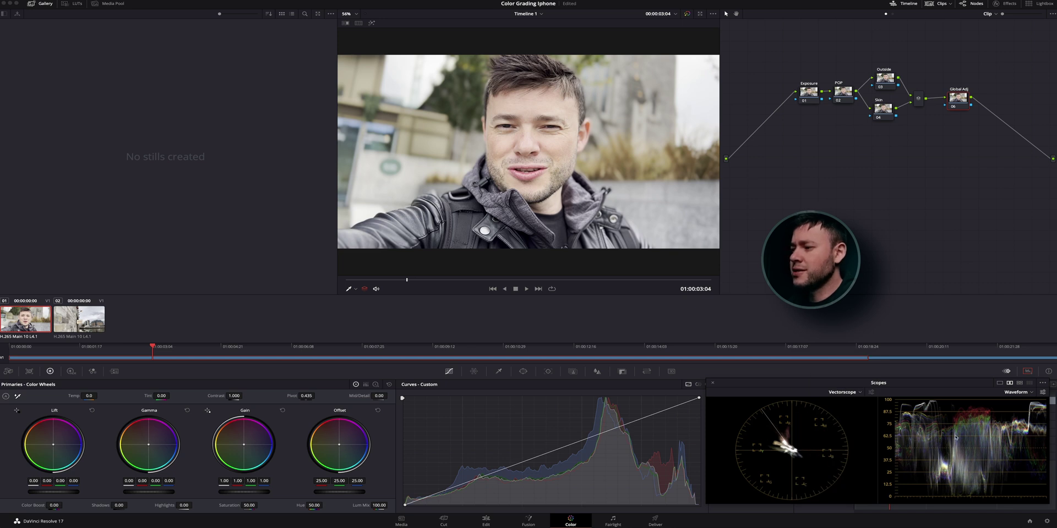
Set the Waveform scope to show luminance only in Y mode
{"action": "left_click", "coordinate": [1028, 392]}
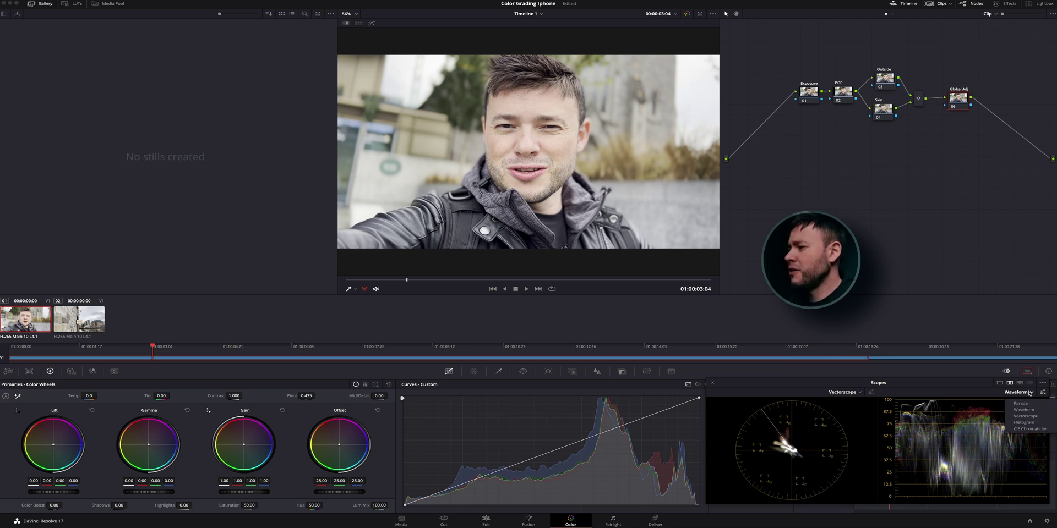
{"action": "left_click", "coordinate": [1029, 392]}
{"action": "left_click", "coordinate": [1043, 392]}
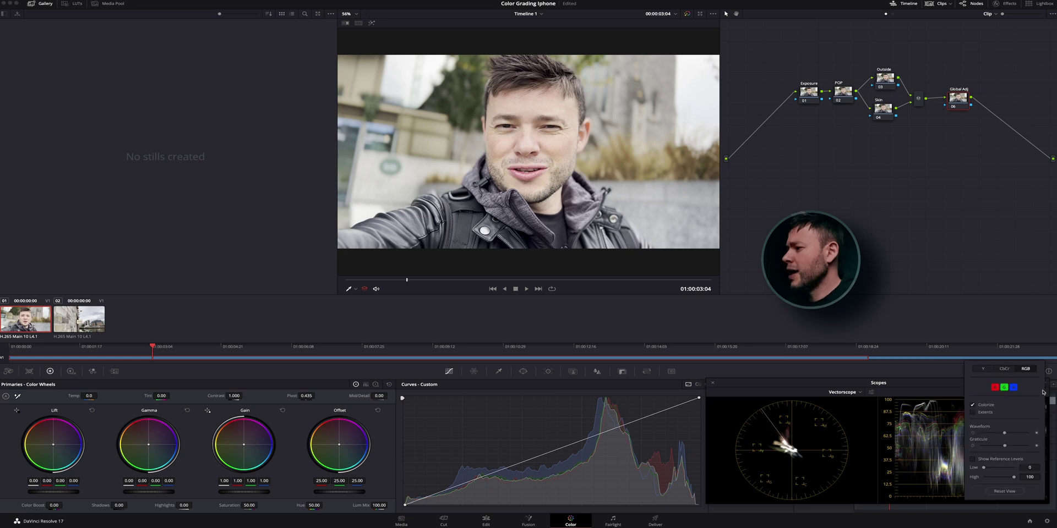
{"action": "left_click", "coordinate": [983, 370]}
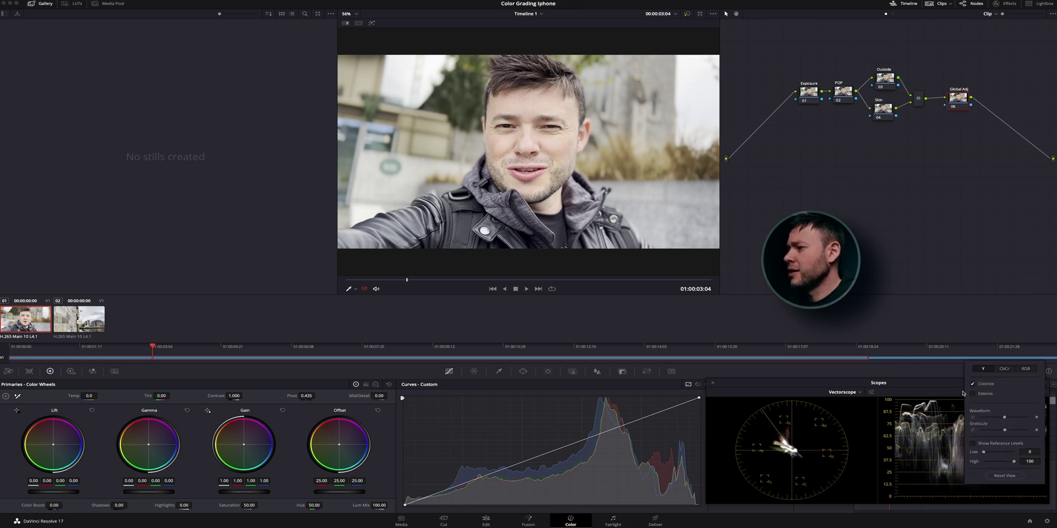
{"action": "left_click", "coordinate": [933, 432]}
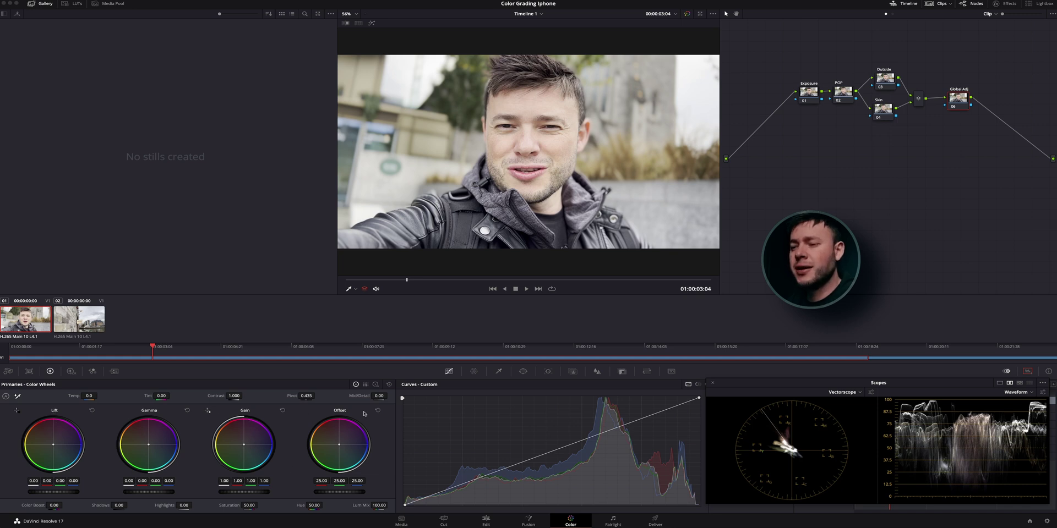
Lower the Shadow master level of the Exposure node to -0.03 using the Log wheels
{"action": "left_click", "coordinate": [375, 385]}
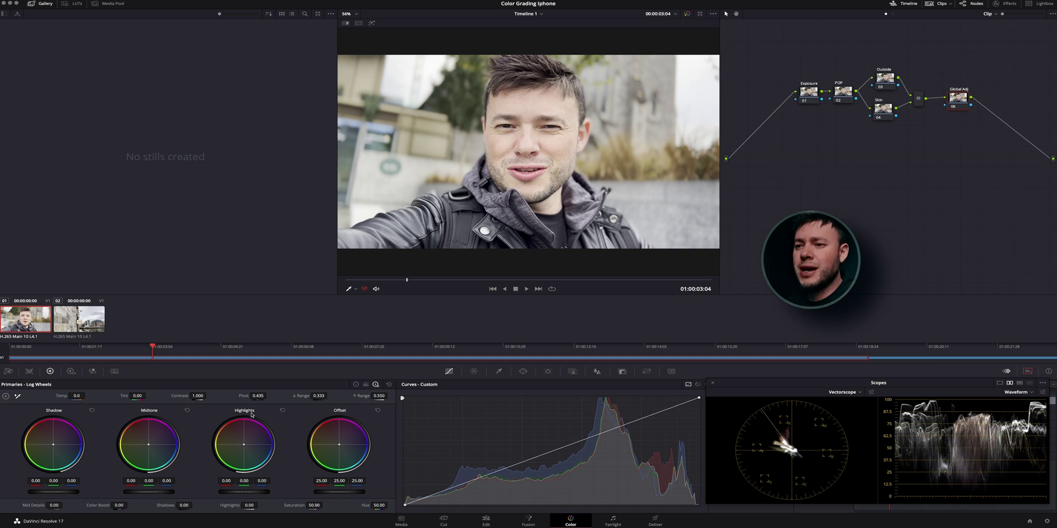
{"action": "left_click", "coordinate": [811, 103]}
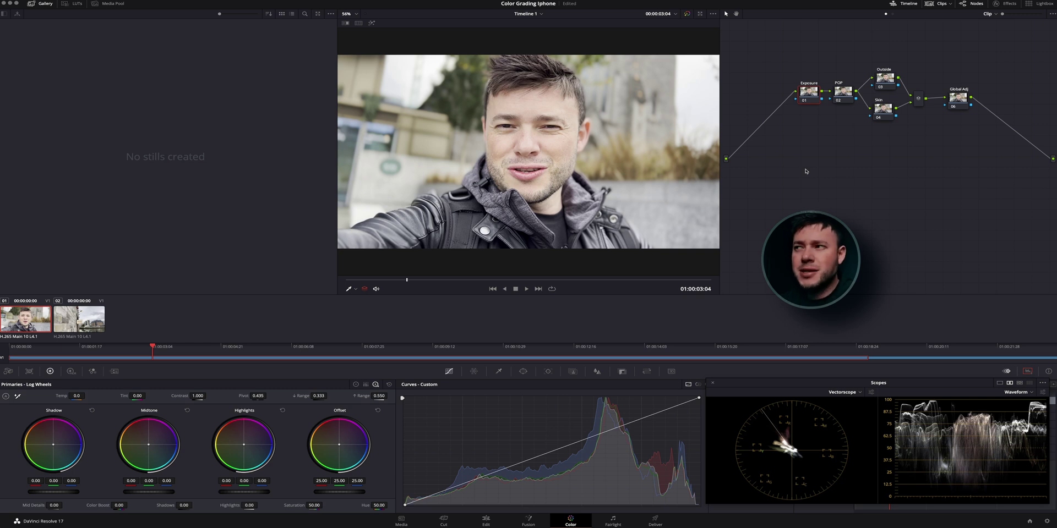
{"action": "key", "text": "ctrl+s"}
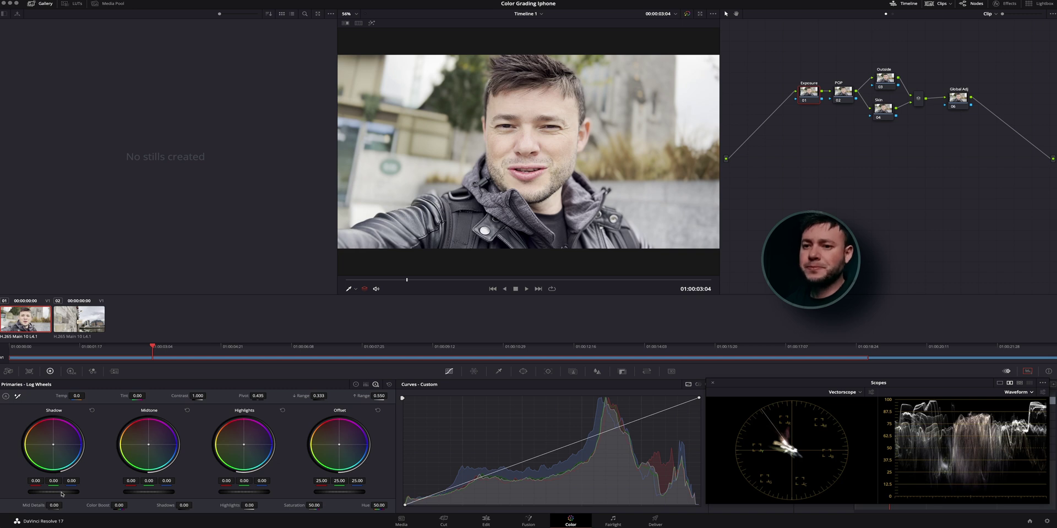
{"action": "mouse_move", "coordinate": [54, 492]}
{"action": "left_mouse_down"}
{"action": "mouse_move", "coordinate": [68, 495]}
{"action": "mouse_move", "coordinate": [33, 492]}
{"action": "mouse_move", "coordinate": [55, 492]}
{"action": "left_mouse_up"}
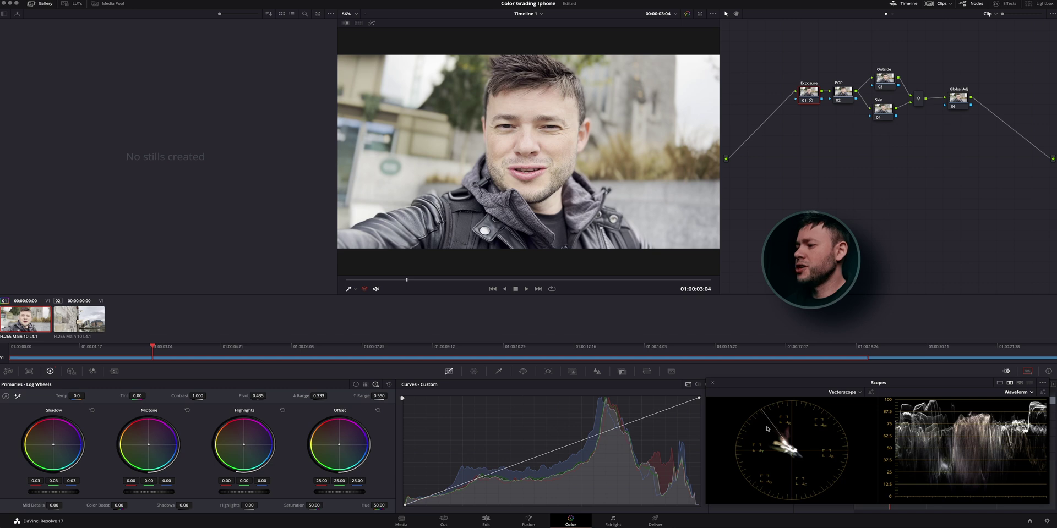
{"action": "left_click_drag", "start_coordinate": [58, 492], "coordinate": [56, 492]}
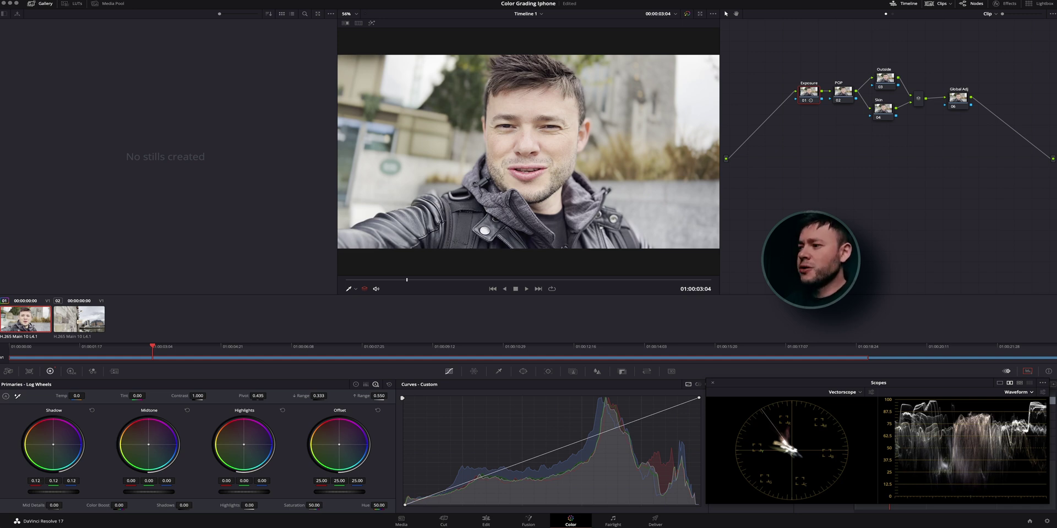
{"action": "left_click_drag", "start_coordinate": [54, 492], "coordinate": [51, 493]}
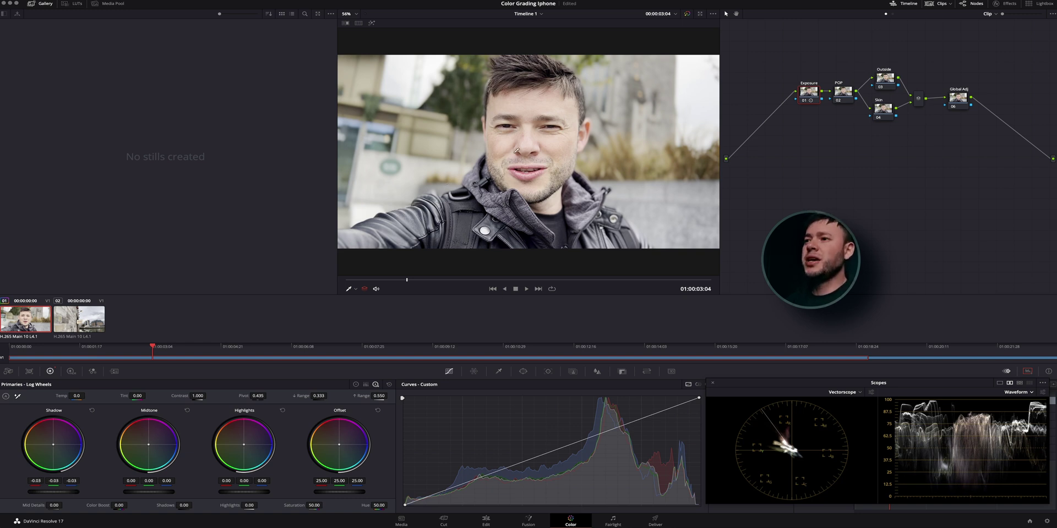
Lower the Exposure node's Lift to -0.08 and compare the clip with all grades bypassed and enabled
{"action": "left_click", "coordinate": [355, 385]}
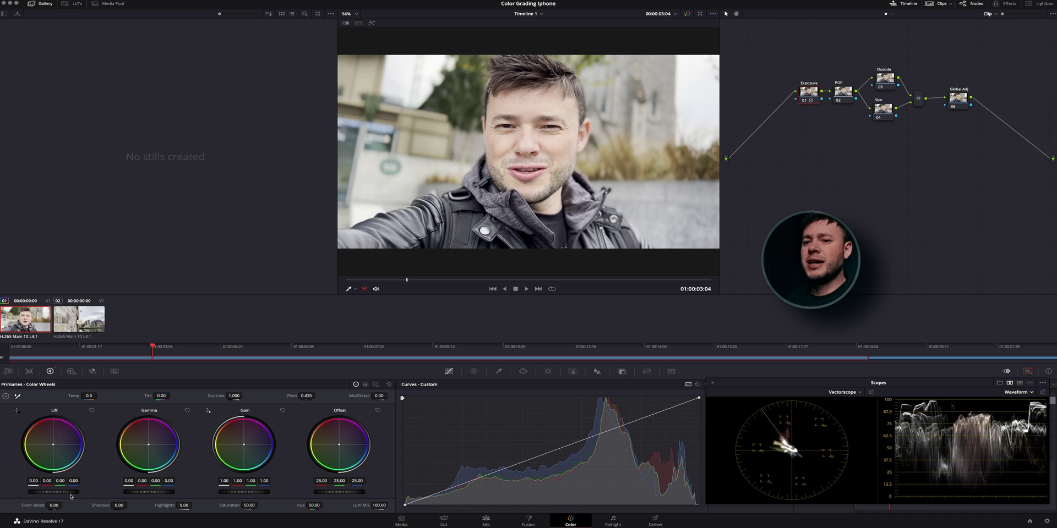
{"action": "mouse_move", "coordinate": [53, 492]}
{"action": "left_mouse_down"}
{"action": "mouse_move", "coordinate": [63, 492]}
{"action": "mouse_move", "coordinate": [41, 493]}
{"action": "left_mouse_up"}
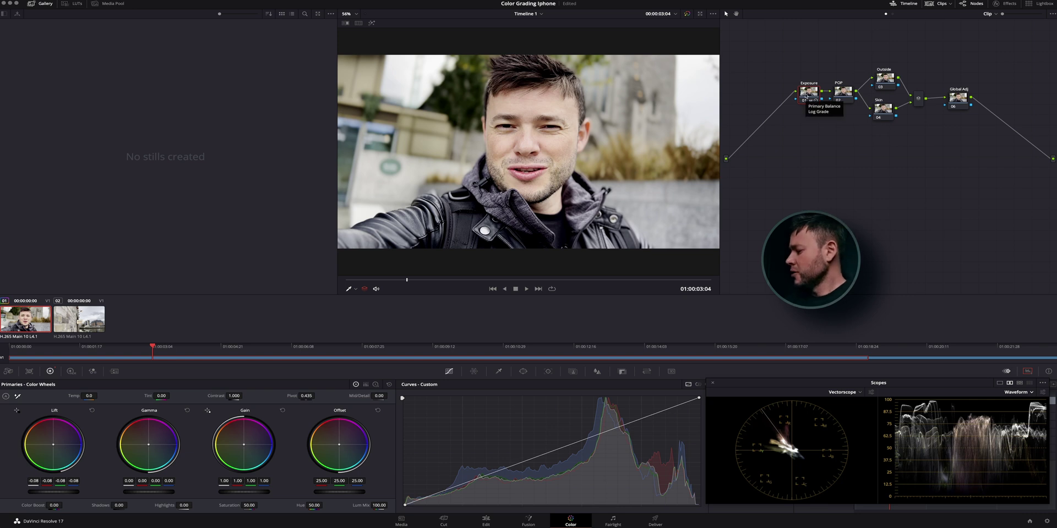
{"action": "key", "text": "shift+d"}
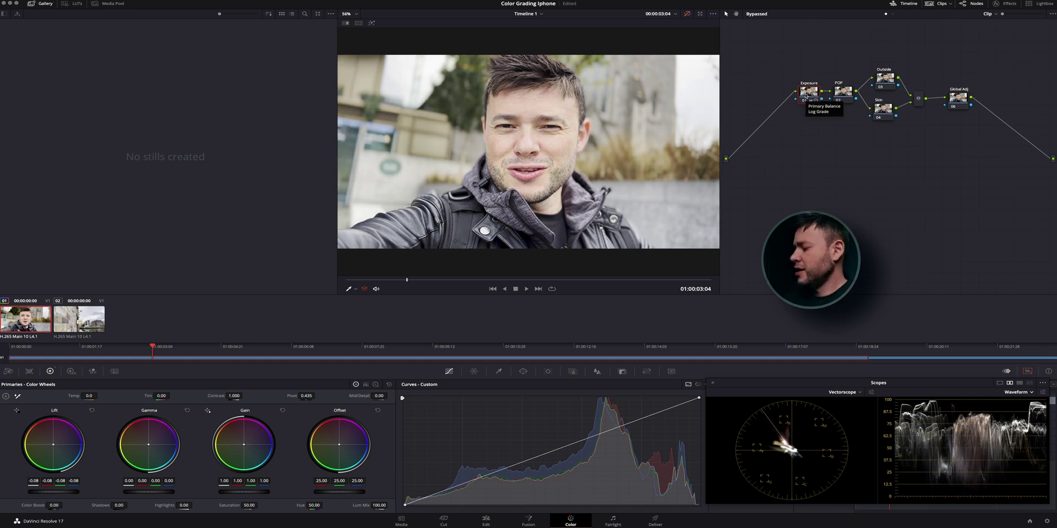
{"action": "key", "text": "shift+d"}
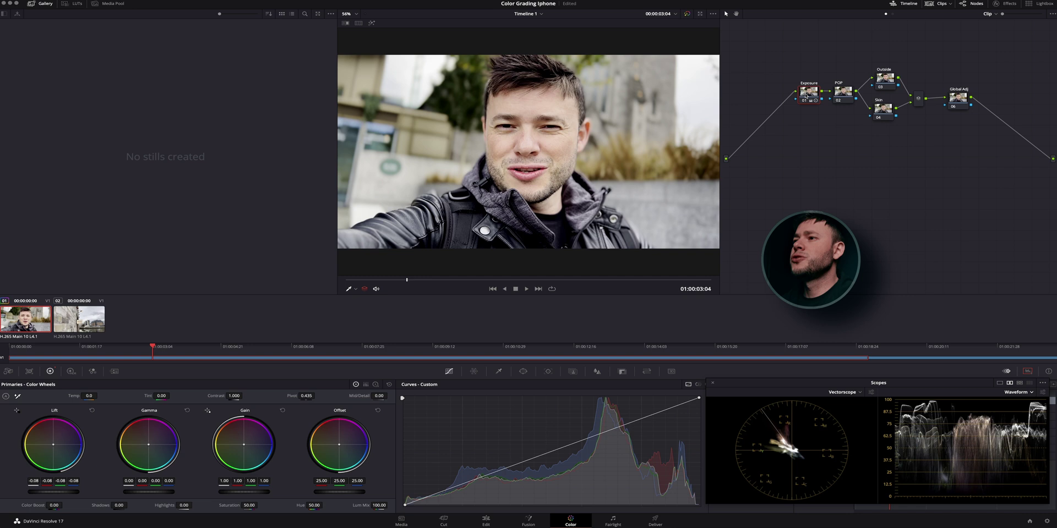
{"action": "key", "text": "shift+d"}
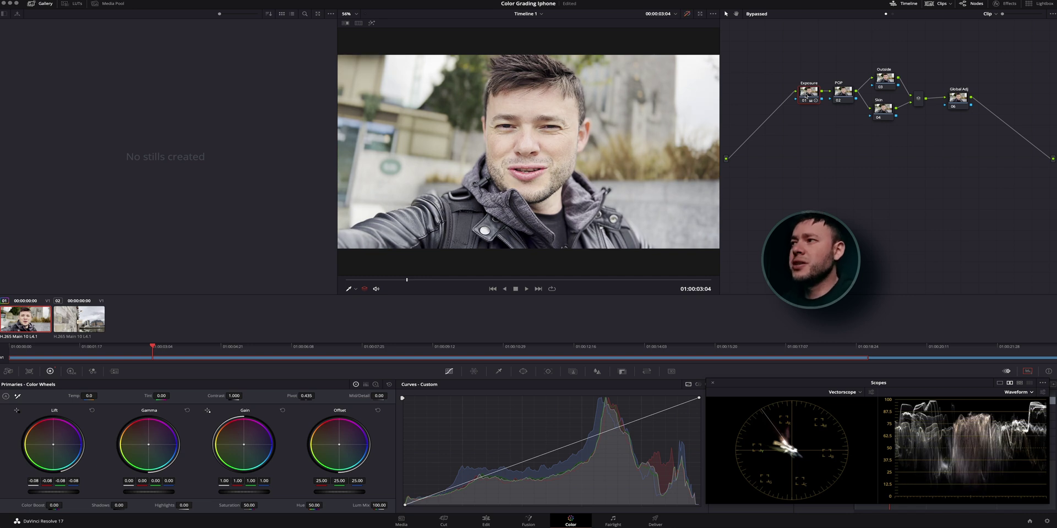
{"action": "key", "text": "shift+d"}
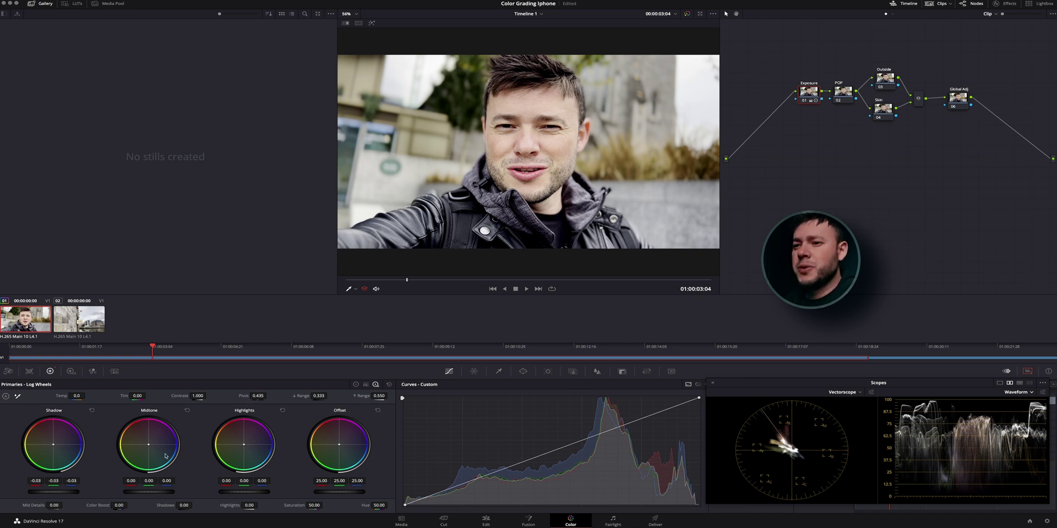
Try lowering the Exposure node's Gamma to -0.05
{"action": "left_click", "coordinate": [356, 384]}
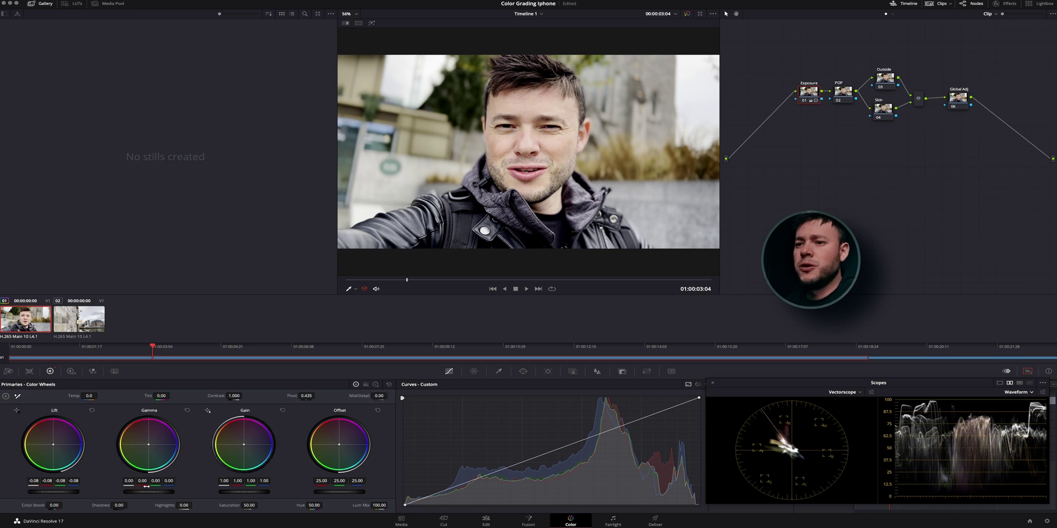
{"action": "left_click_drag", "start_coordinate": [157, 493], "coordinate": [148, 493]}
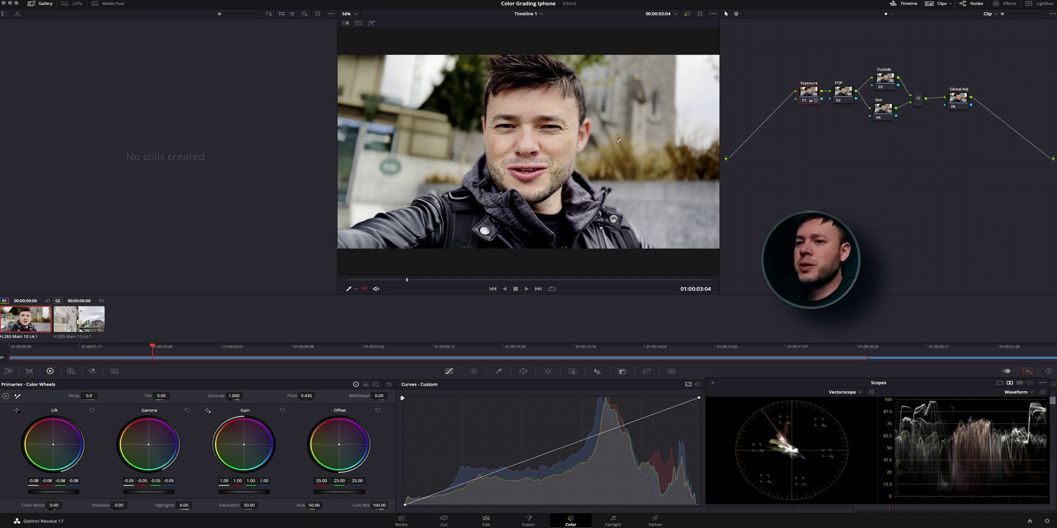
Reduce the contrast of the POP node to 0.818
{"action": "left_click", "coordinate": [849, 92]}
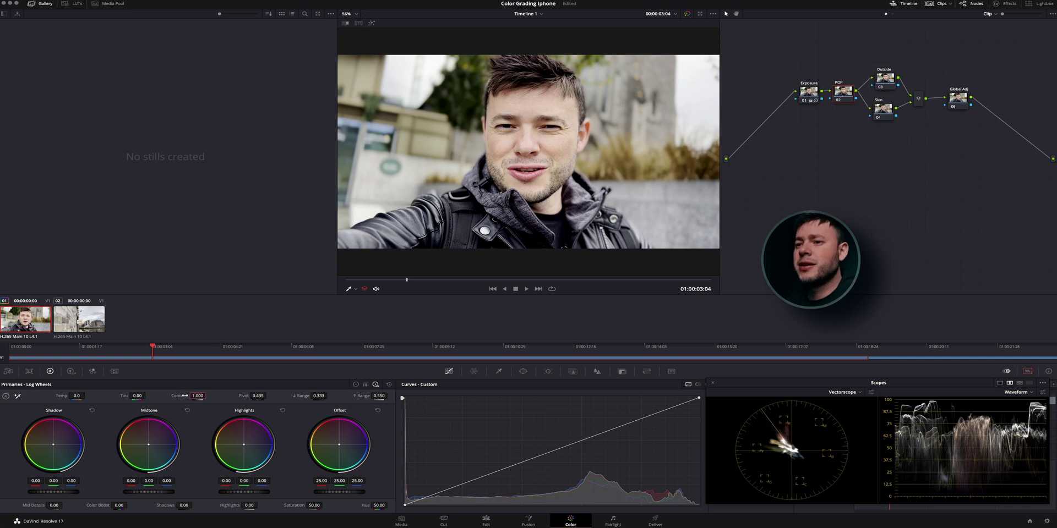
{"action": "left_click_drag", "start_coordinate": [184, 396], "coordinate": [208, 395]}
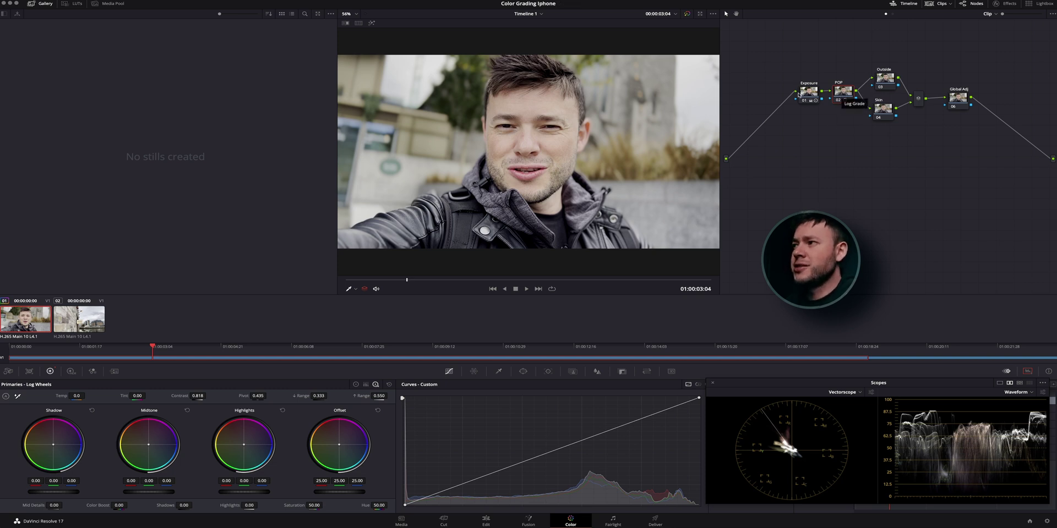
Start an HSL Qualifier on the Skin node with Highlight enabled and sample the skin from forehead to cheek
{"action": "left_click", "coordinate": [885, 111]}
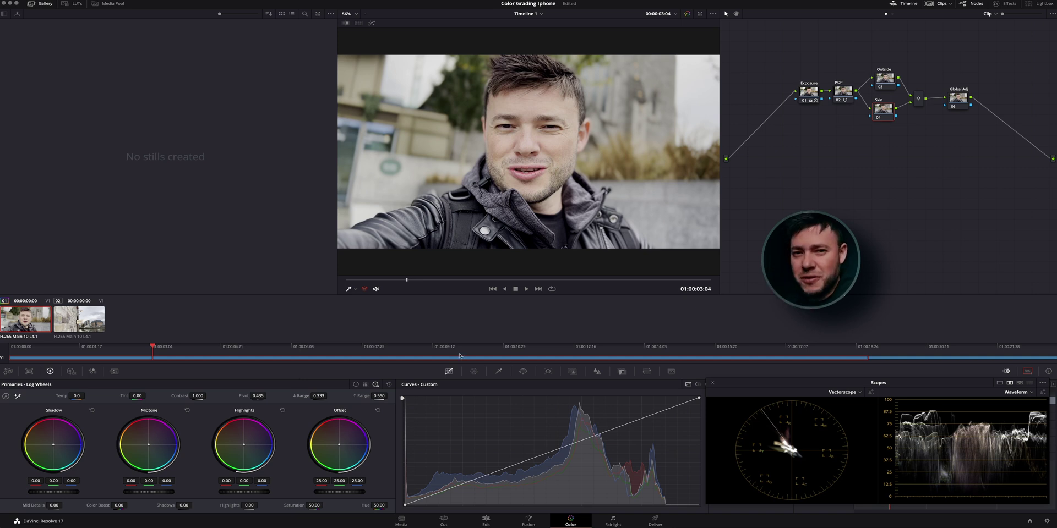
{"action": "left_click", "coordinate": [499, 372]}
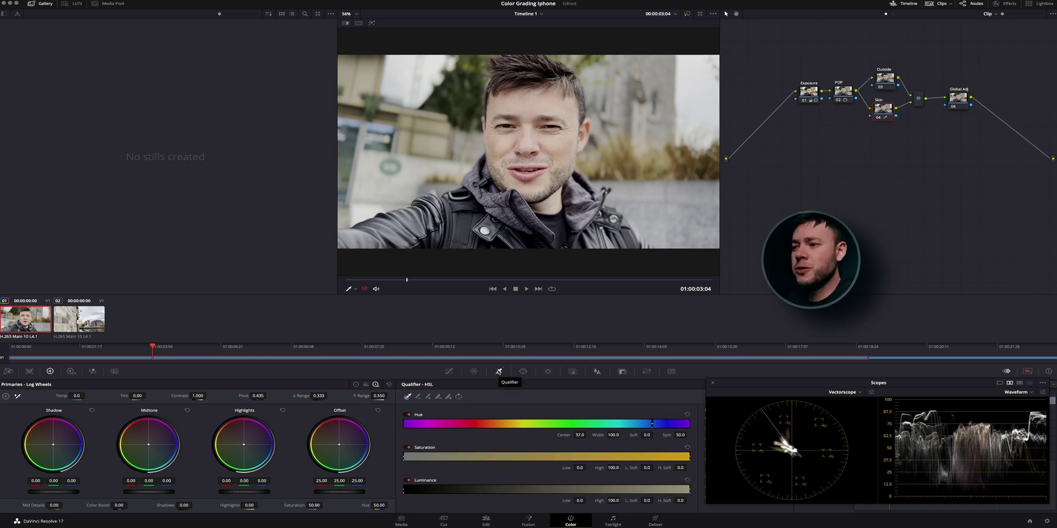
{"action": "left_click", "coordinate": [372, 23]}
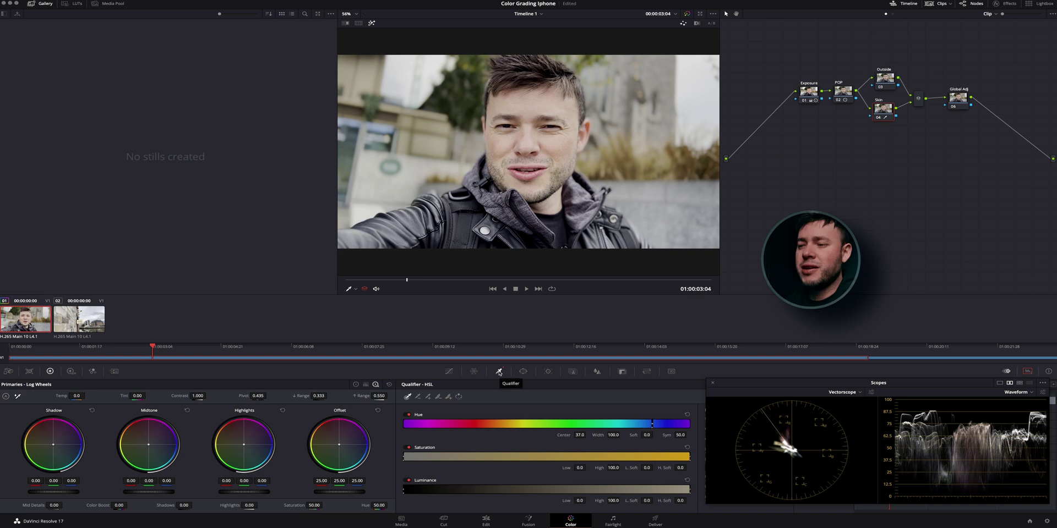
{"action": "mouse_move", "coordinate": [517, 104]}
{"action": "left_mouse_down"}
{"action": "mouse_move", "coordinate": [564, 109]}
{"action": "mouse_move", "coordinate": [565, 147]}
{"action": "left_mouse_up"}
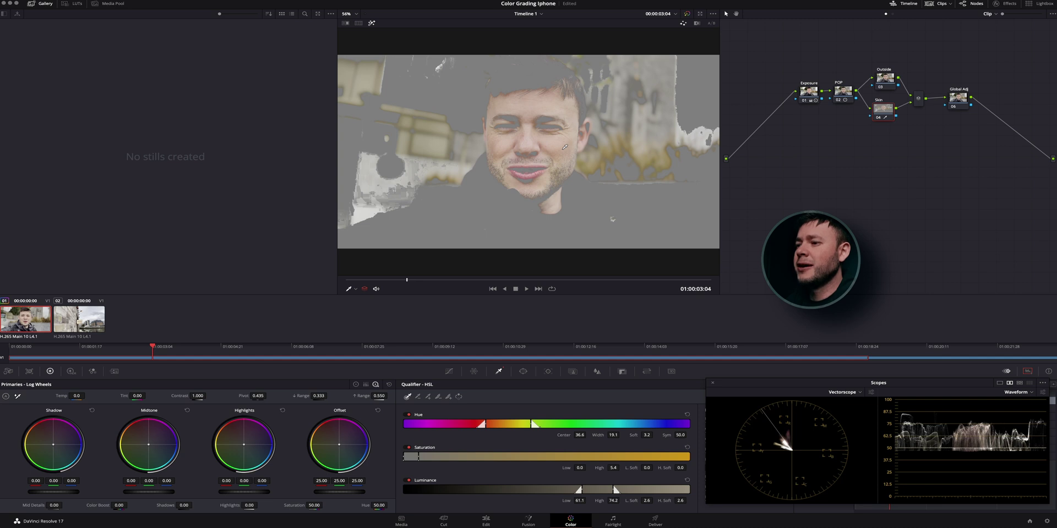
Resample the face and refine the skin key to Hue center 35.5, width 8.1, Saturation up to 6.8 and Luminance 51.4 to 74.8
{"action": "left_click_drag", "start_coordinate": [523, 101], "coordinate": [533, 102]}
{"action": "left_click", "coordinate": [499, 104]}
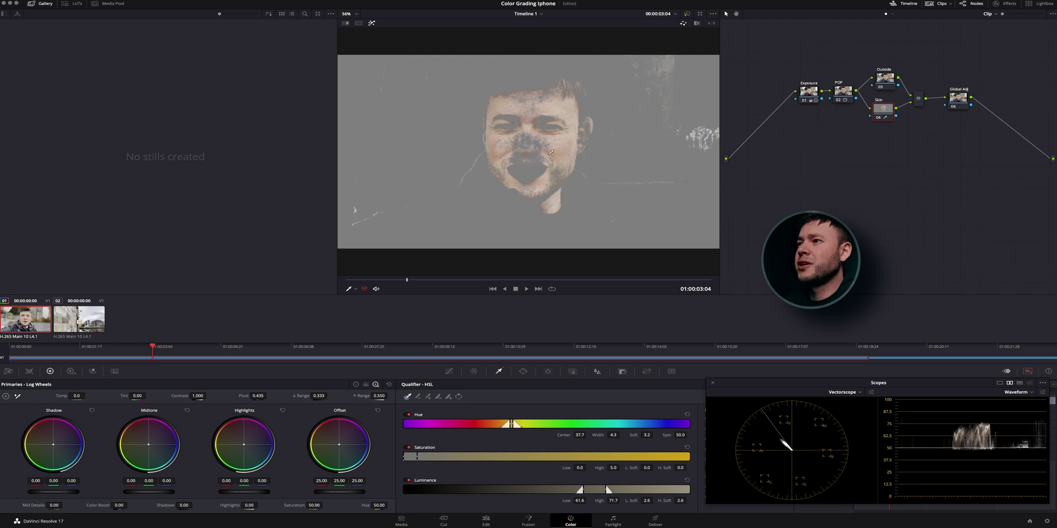
{"action": "left_click", "coordinate": [571, 106]}
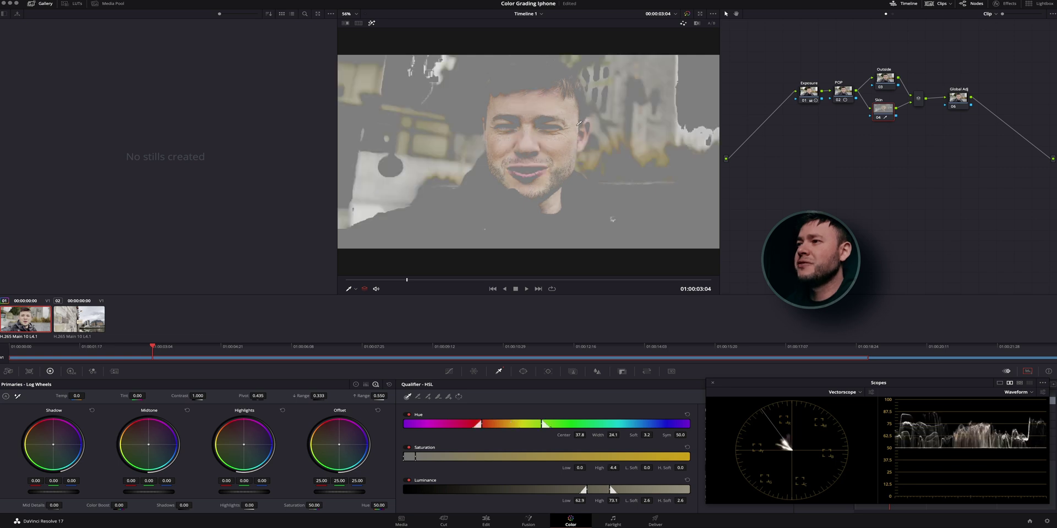
{"action": "left_click_drag", "start_coordinate": [573, 112], "coordinate": [576, 116]}
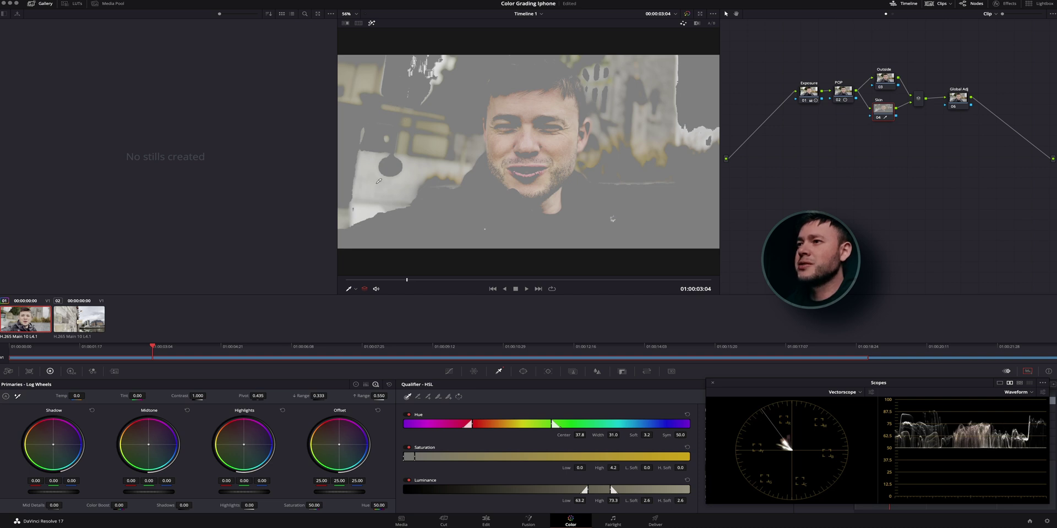
{"action": "left_click", "coordinate": [543, 181]}
{"action": "left_click", "coordinate": [572, 138], "text": "shift"}
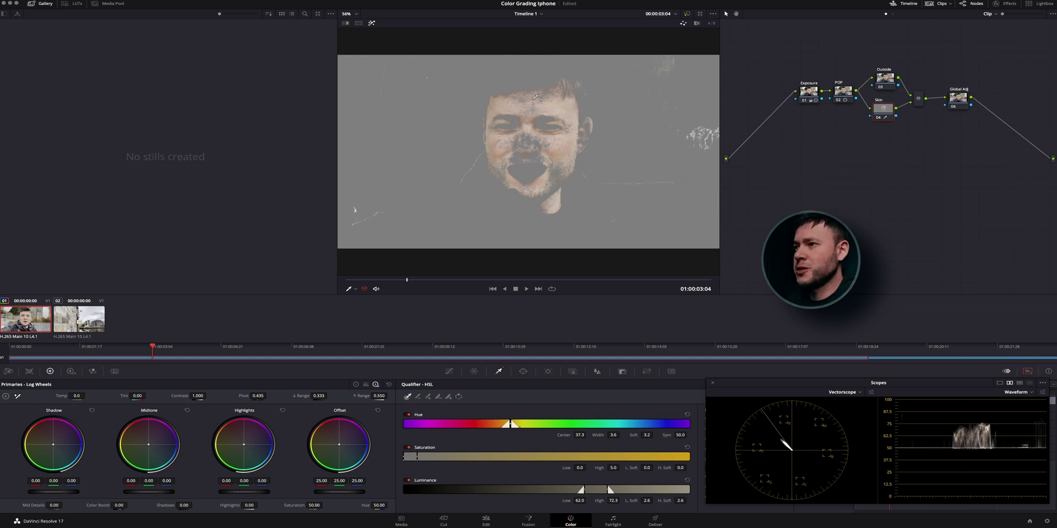
{"action": "left_click", "coordinate": [552, 149]}
{"action": "left_click", "coordinate": [554, 156]}
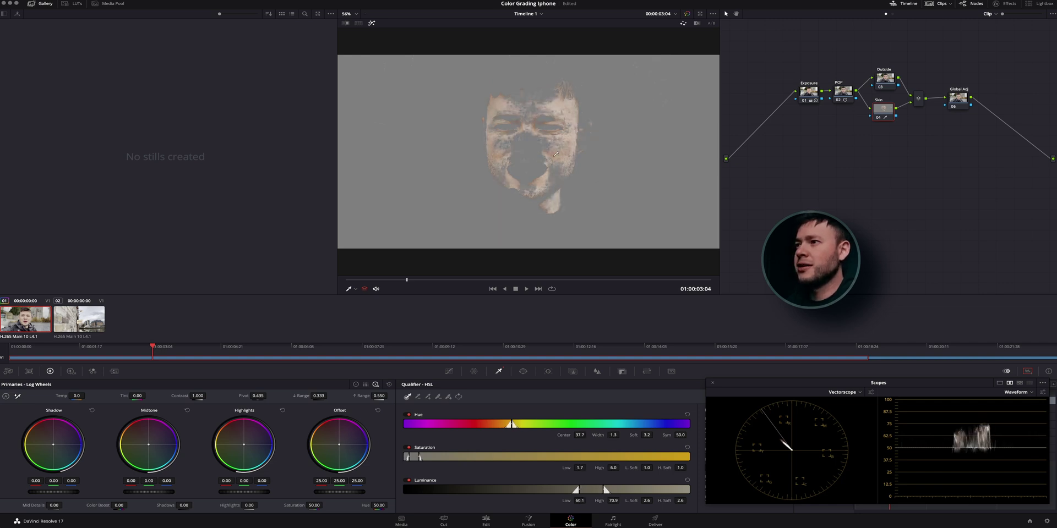
{"action": "mouse_move", "coordinate": [557, 154]}
{"action": "left_mouse_down"}
{"action": "mouse_move", "coordinate": [520, 138]}
{"action": "mouse_move", "coordinate": [504, 160]}
{"action": "mouse_move", "coordinate": [532, 137]}
{"action": "mouse_move", "coordinate": [553, 141]}
{"action": "left_mouse_up"}
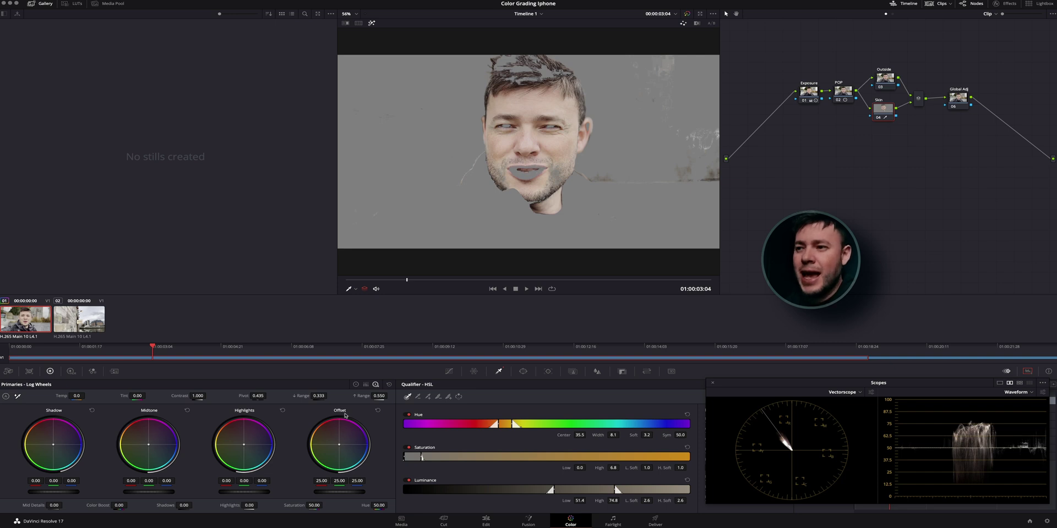
Lower the Skin node's green Gain to 0.97 and compare the full image with the node disabled and enabled
{"action": "left_click", "coordinate": [366, 385]}
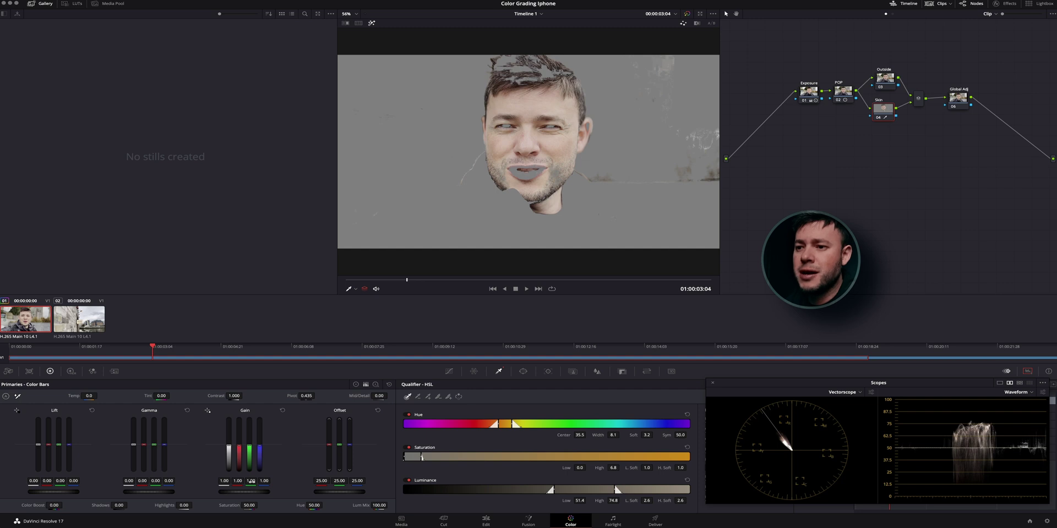
{"action": "left_click_drag", "start_coordinate": [250, 445], "coordinate": [249, 448]}
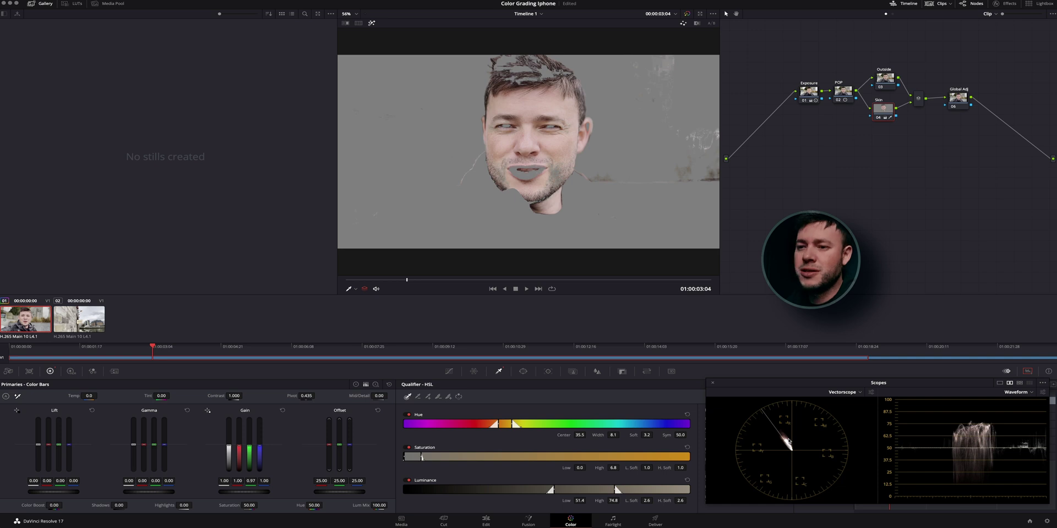
{"action": "left_click", "coordinate": [372, 24]}
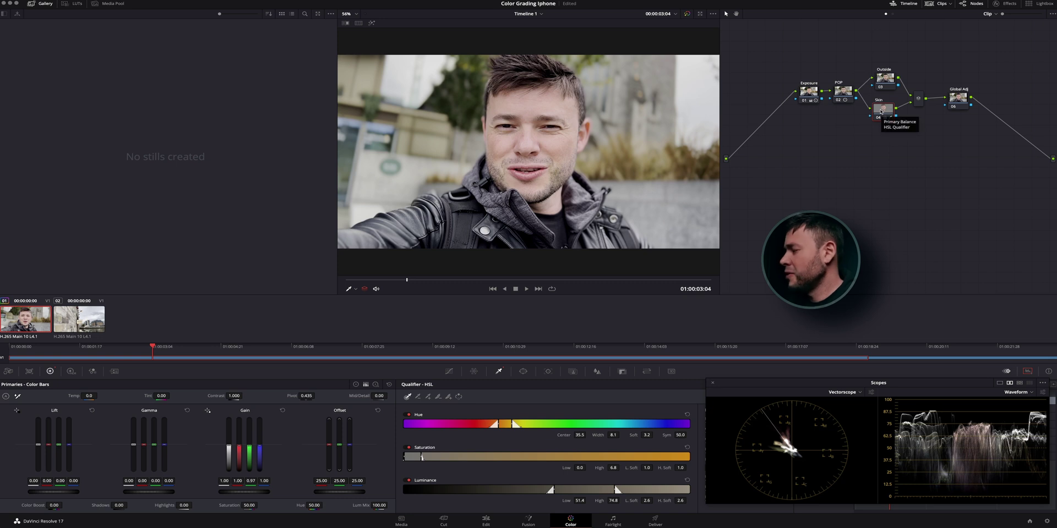
{"action": "key", "text": "ctrl+d"}
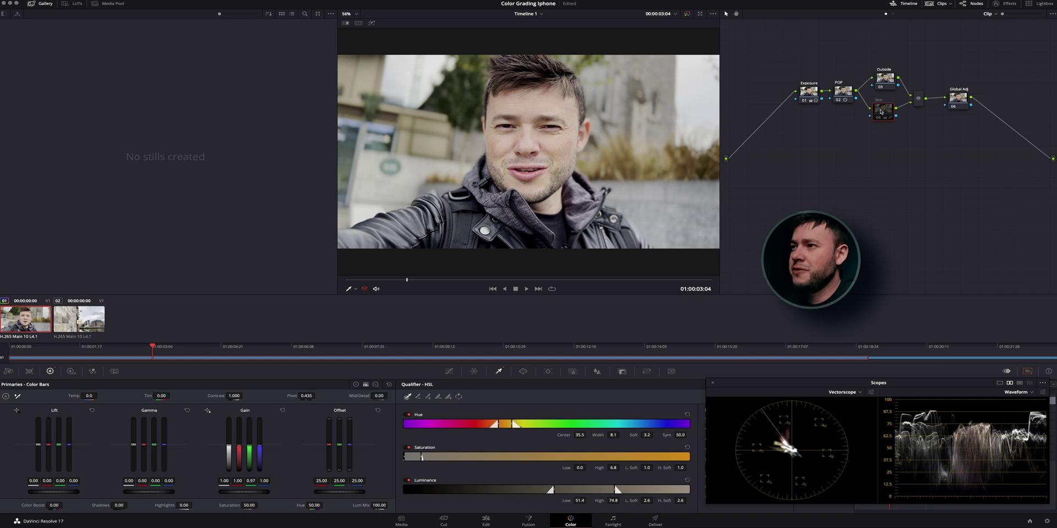
{"action": "key", "text": "ctrl+d"}
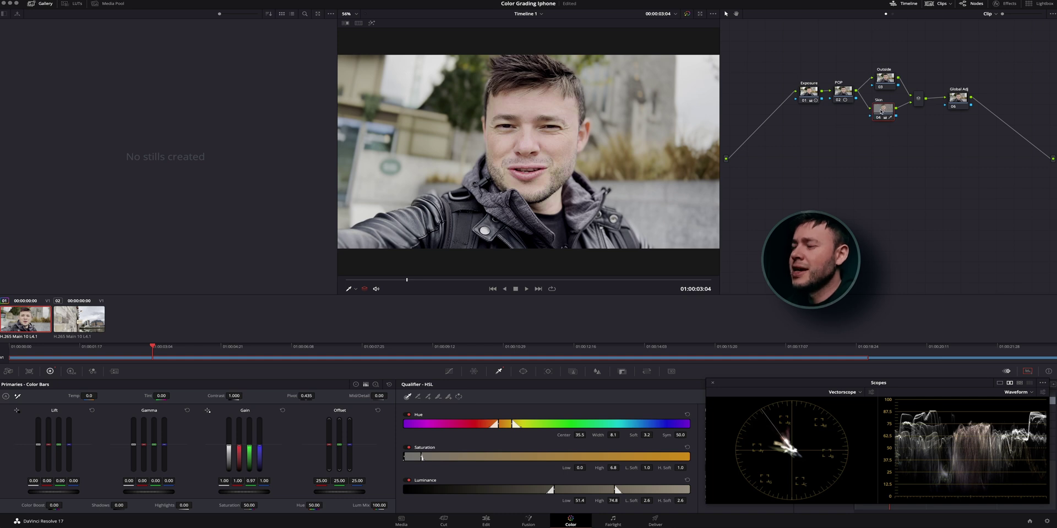
Compare the full image with the Skin node disabled and enabled to judge the subtle skin correction
{"action": "key", "text": "ctrl+d"}
{"action": "key", "text": "ctrl+d"}
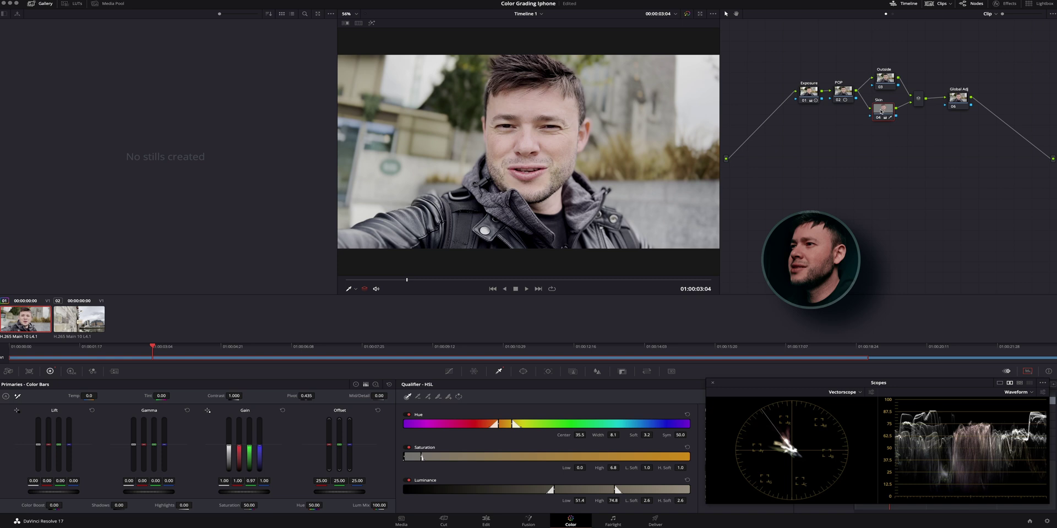
{"action": "key", "text": "ctrl+d"}
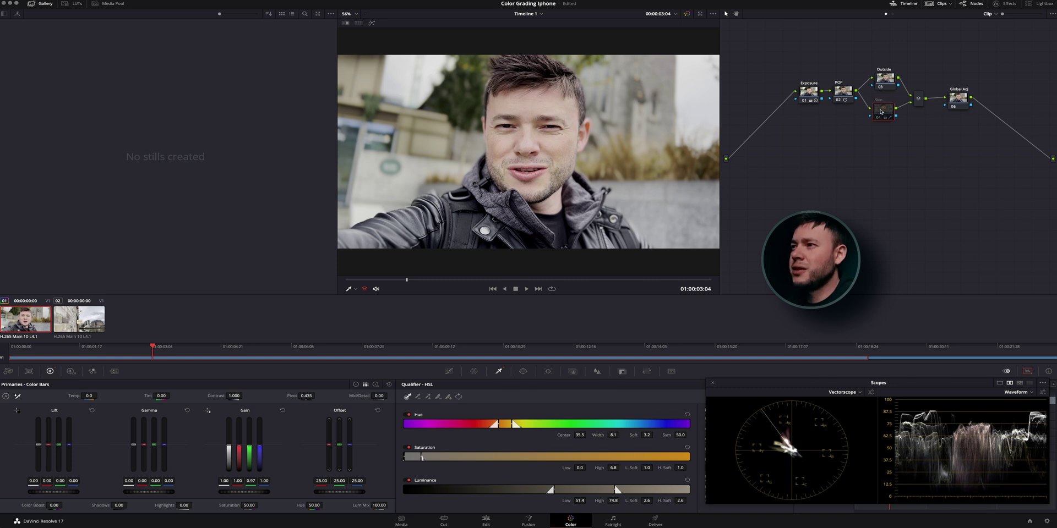
{"action": "key", "text": "ctrl+d"}
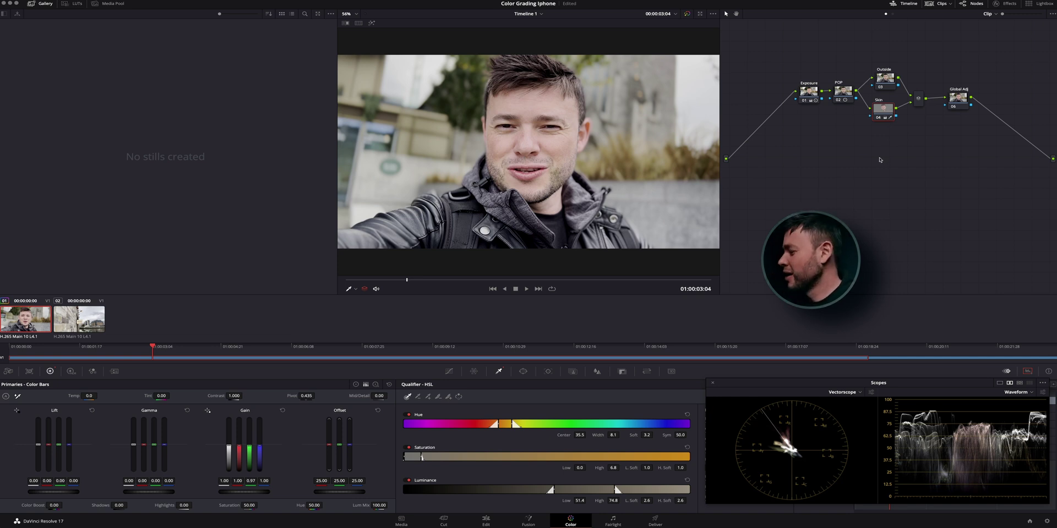
{"action": "key", "text": "ctrl+d"}
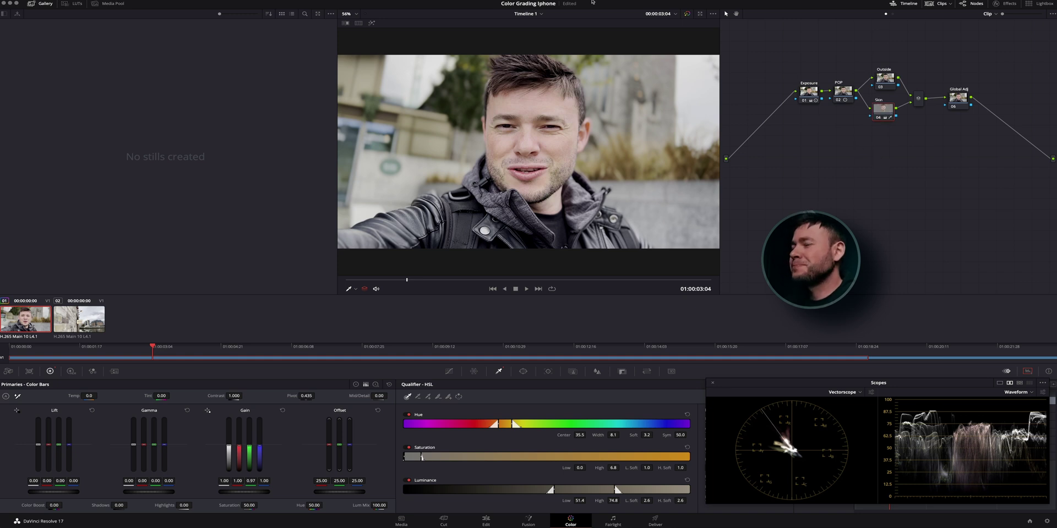
Try a green Gain of 0.76 on the highlighted skin key, view it in the full image, and undo it
{"action": "left_click", "coordinate": [371, 23]}
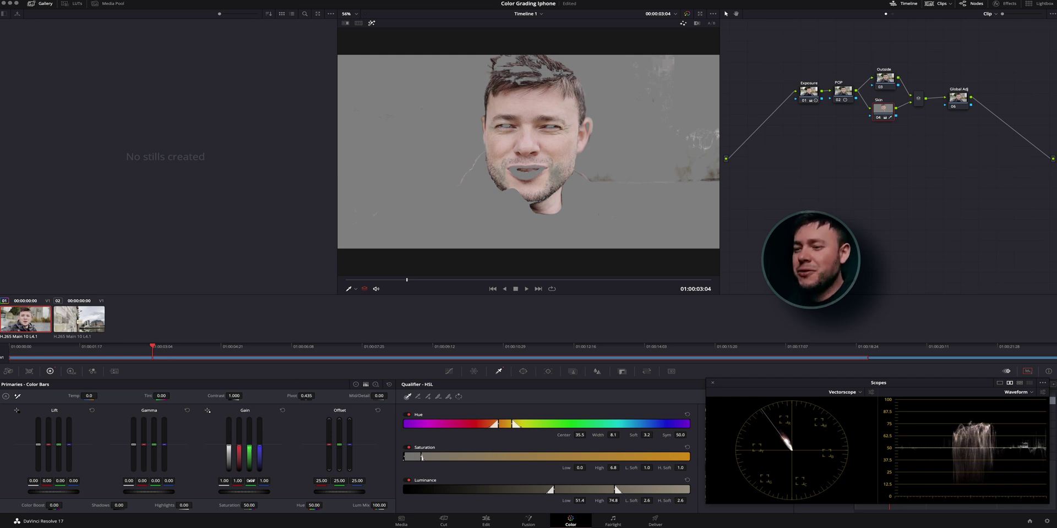
{"action": "left_click_drag", "start_coordinate": [251, 481], "coordinate": [234, 481]}
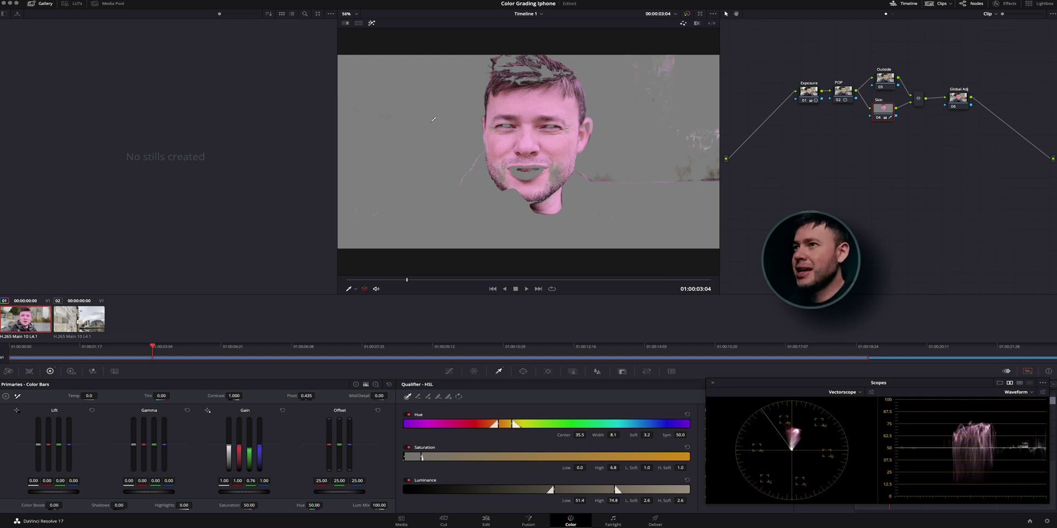
{"action": "left_click", "coordinate": [372, 23]}
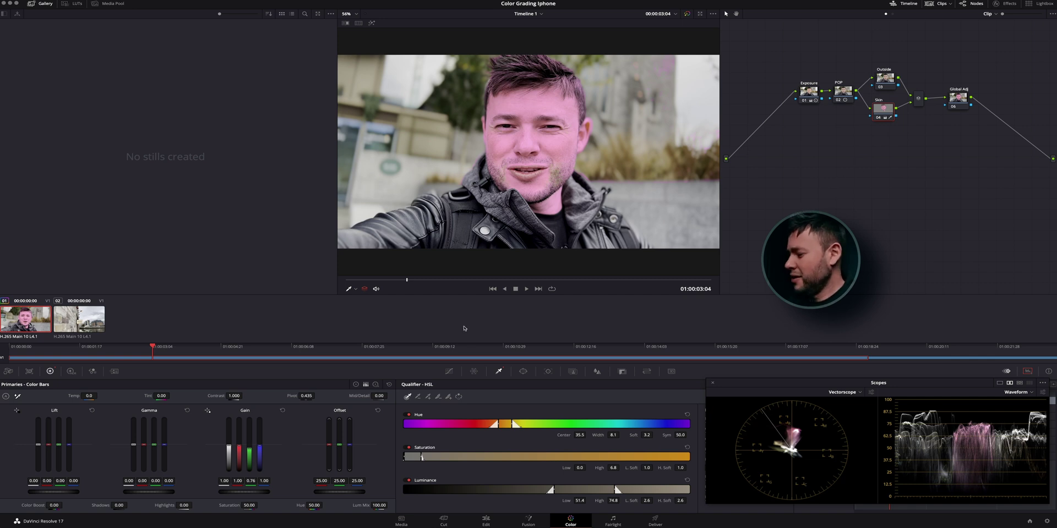
{"action": "key", "text": "super+z"}
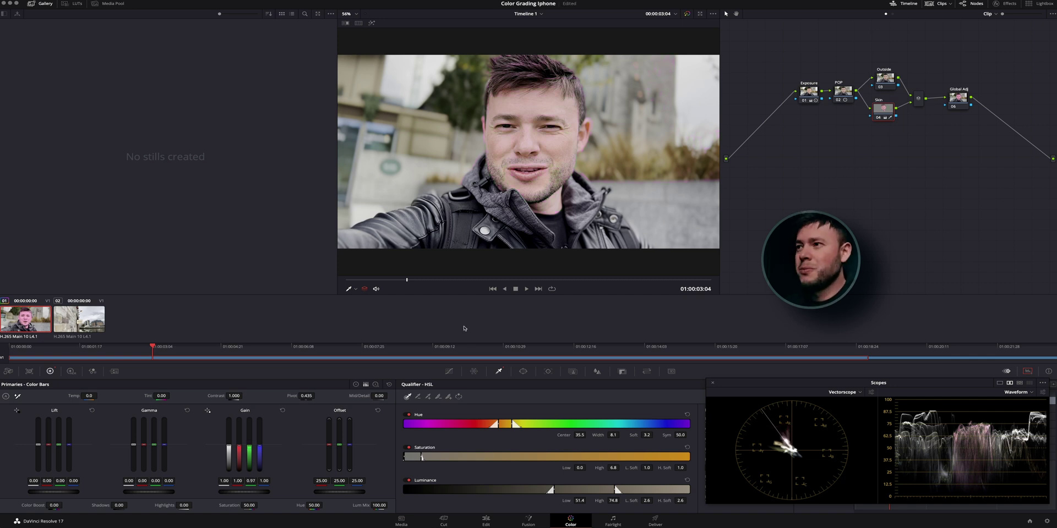
Reposition the scopes clear of the qualifier's matte settings and reset the Skin node's green Gain to 1.00
{"action": "left_click", "coordinate": [372, 22]}
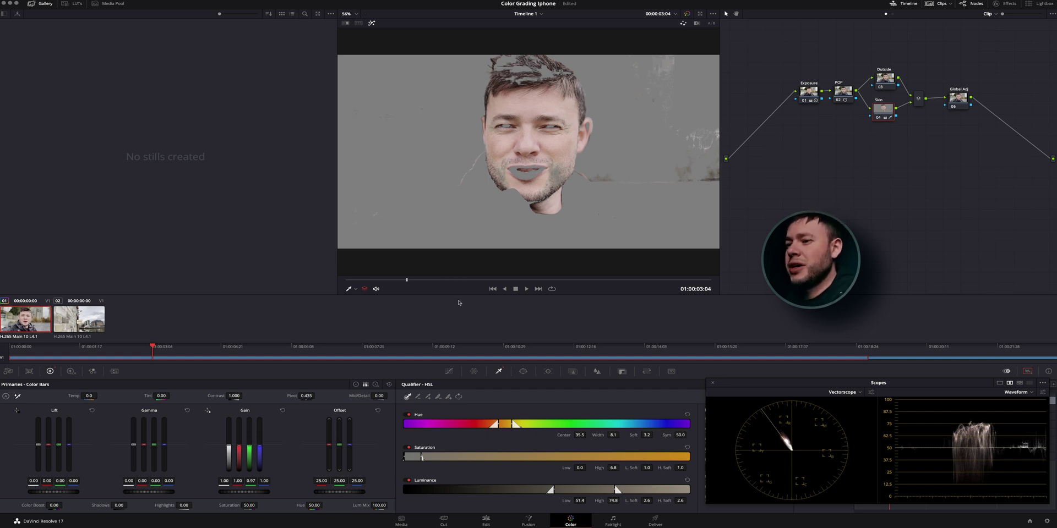
{"action": "key", "text": "ctrl+shift+w"}
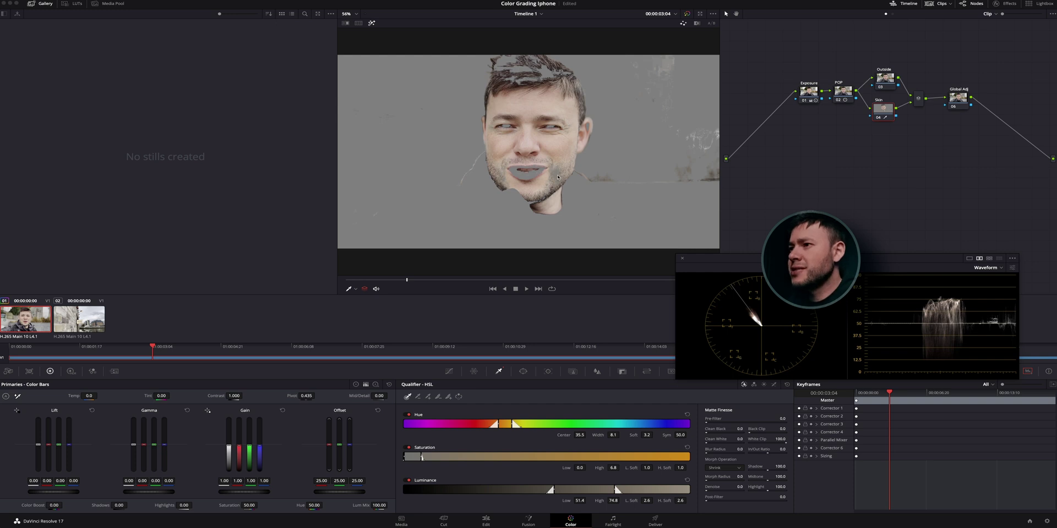
{"action": "left_click", "coordinate": [371, 24]}
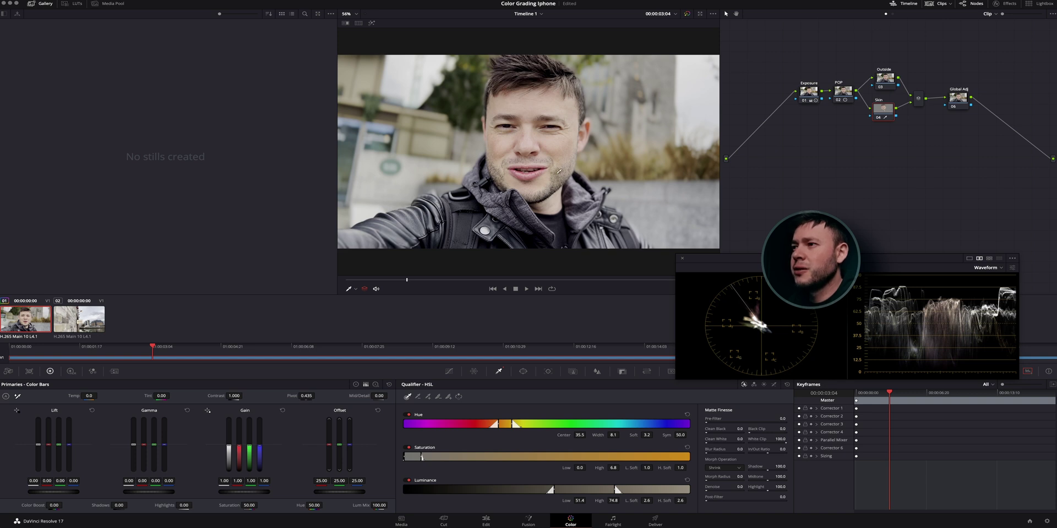
{"action": "left_click", "coordinate": [372, 23]}
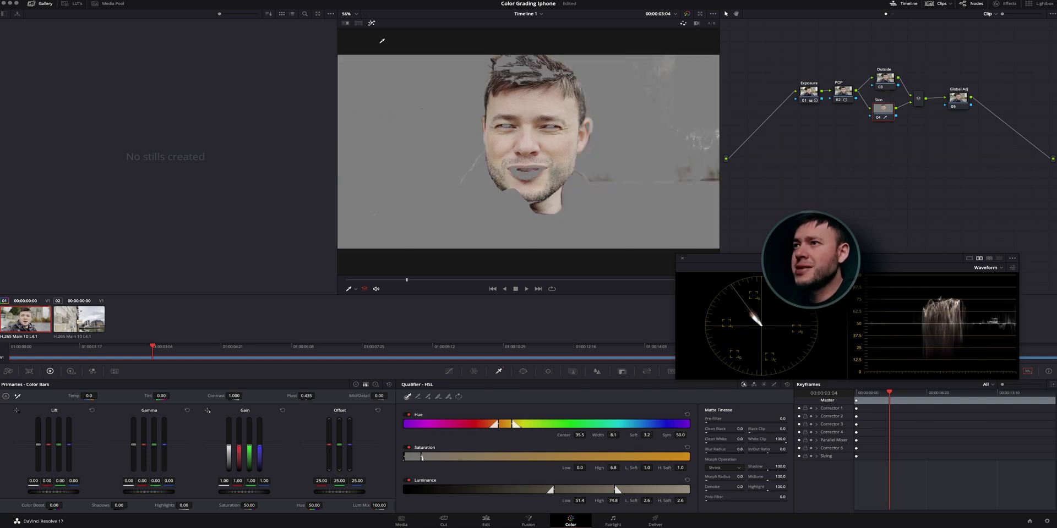
Refine the highlighted skin key to Hue width 11.0, Saturation low 1.3 and Luminance 58.3 to 71.5, softened with a Blur Radius of 133.6
{"action": "left_click_drag", "start_coordinate": [511, 423], "coordinate": [515, 423]}
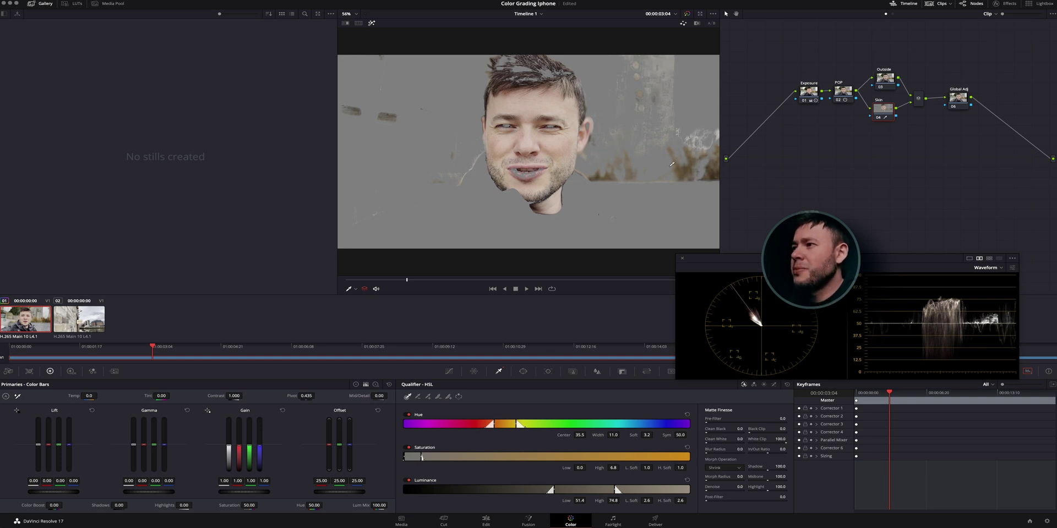
{"action": "mouse_move", "coordinate": [403, 455]}
{"action": "left_mouse_down"}
{"action": "mouse_move", "coordinate": [436, 457]}
{"action": "mouse_move", "coordinate": [422, 457]}
{"action": "left_mouse_up"}
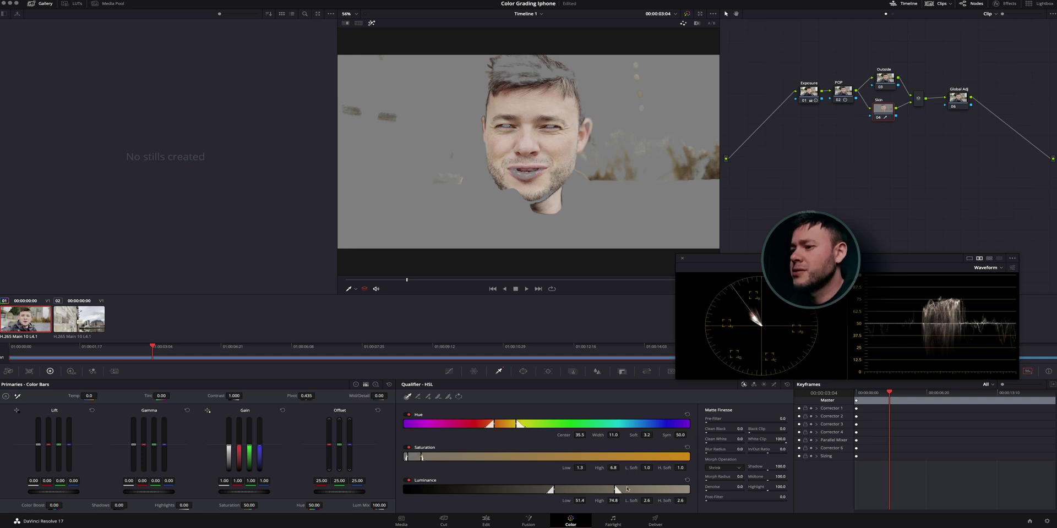
{"action": "left_click_drag", "start_coordinate": [617, 489], "coordinate": [573, 488]}
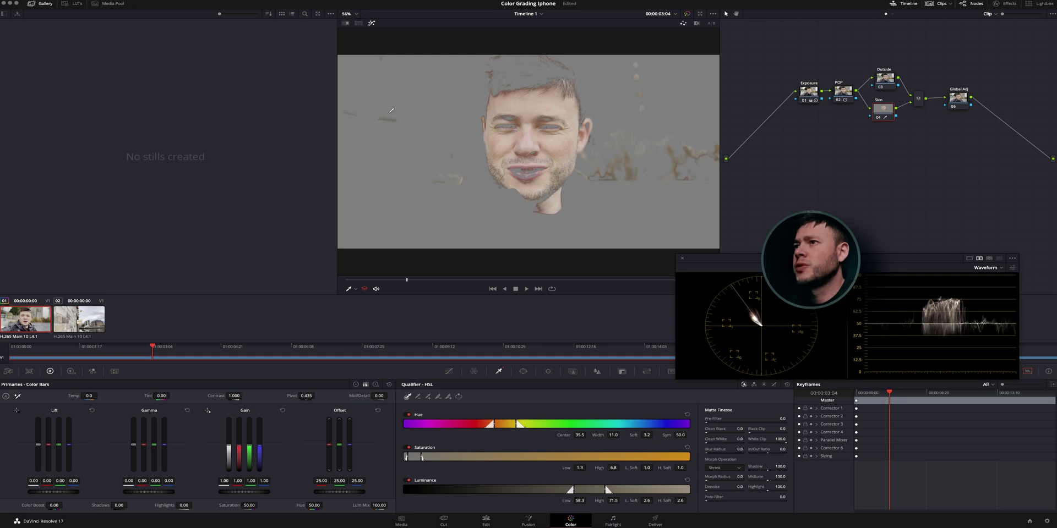
{"action": "left_click", "coordinate": [371, 24]}
{"action": "left_click", "coordinate": [371, 24]}
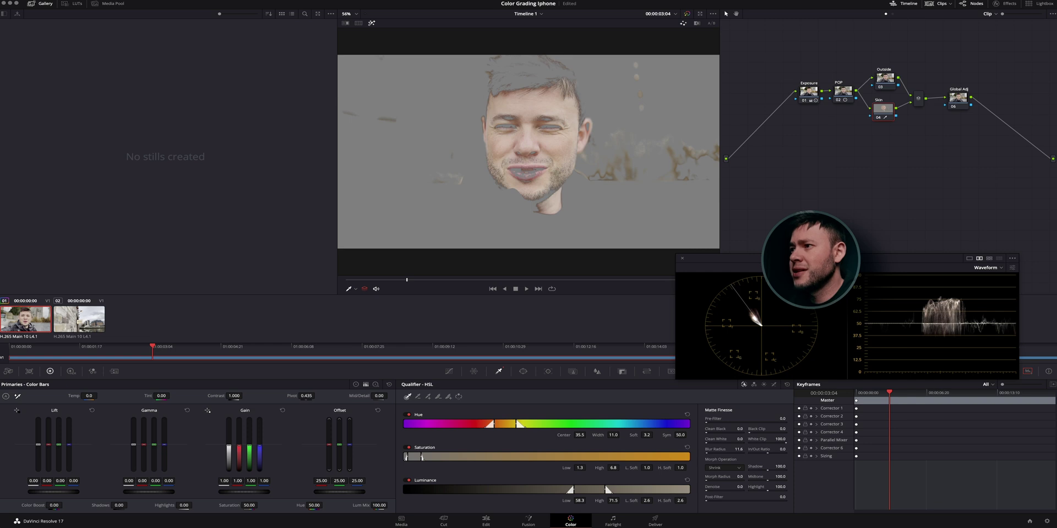
{"action": "left_click_drag", "start_coordinate": [738, 449], "coordinate": [755, 450]}
{"action": "left_click_drag", "start_coordinate": [529, 261], "coordinate": [610, 259]}
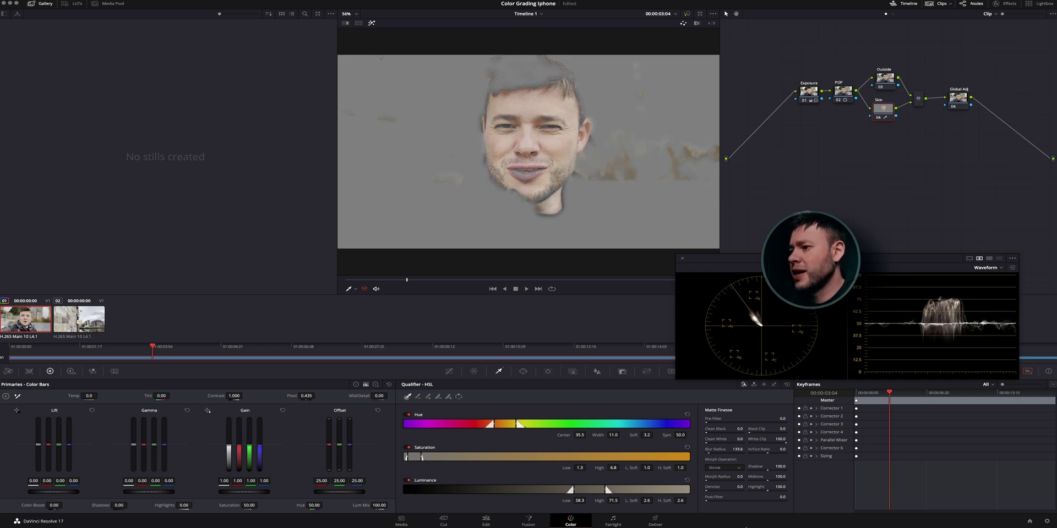
Set the Skin node's green Gain to 0.96 and check the full image with the node off and on
{"action": "left_click", "coordinate": [371, 23]}
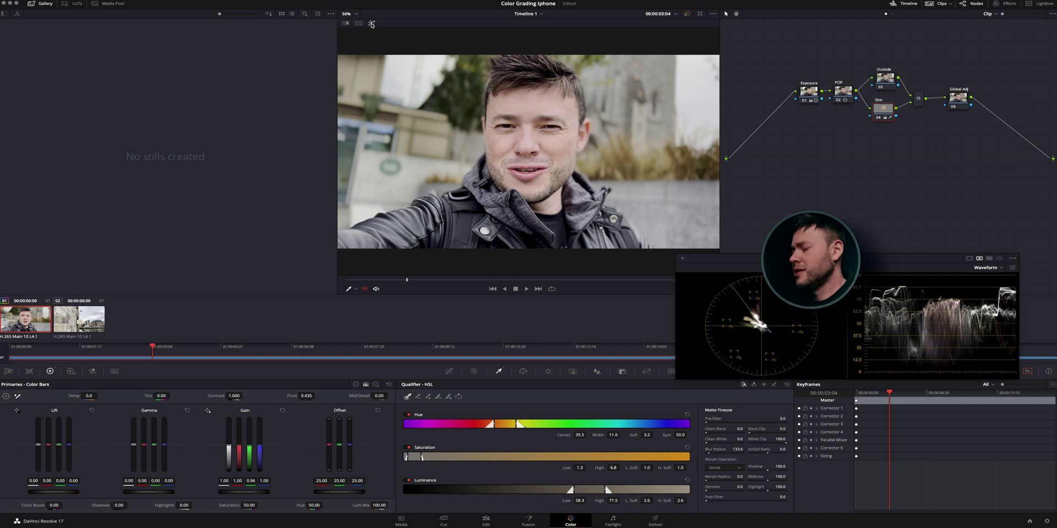
{"action": "key", "text": "ctrl+d"}
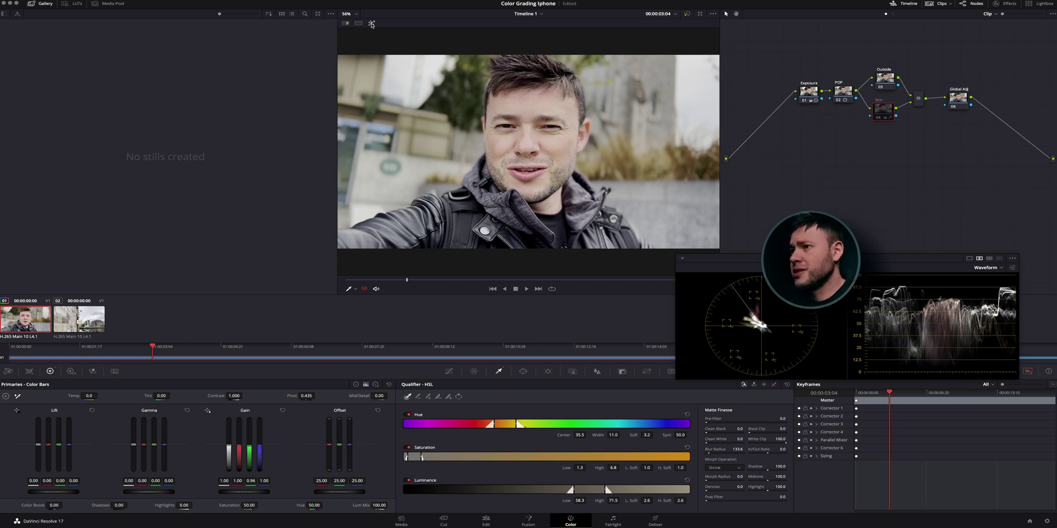
{"action": "key", "text": "ctrl+d"}
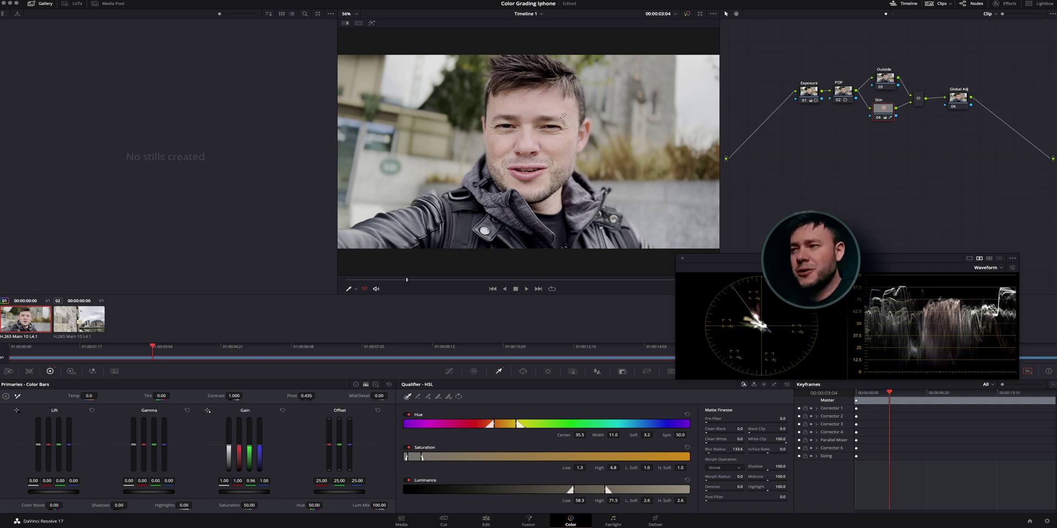
With the Color Warper, shift the outer yellow point to Hue 0.94, Sat 1.11 and the neighbouring red point to Hue 0.97, Sat 1.11
{"action": "left_click", "coordinate": [530, 159]}
{"action": "left_click", "coordinate": [474, 371]}
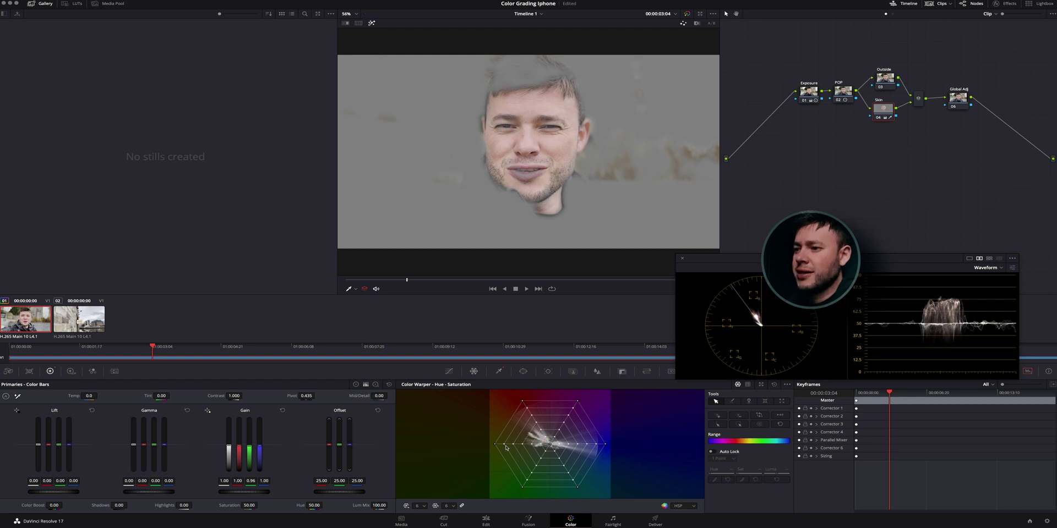
{"action": "left_click_drag", "start_coordinate": [494, 446], "coordinate": [501, 428]}
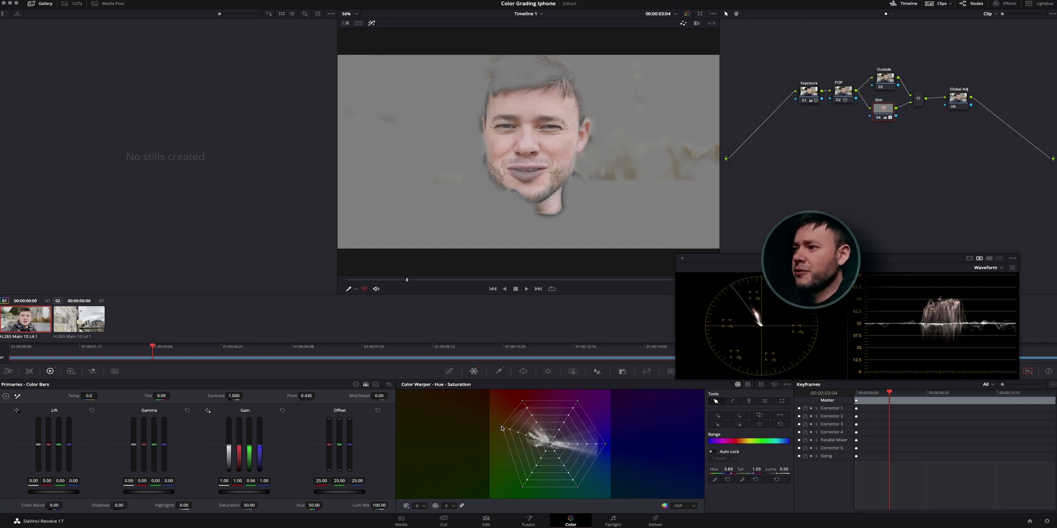
{"action": "left_click_drag", "start_coordinate": [509, 429], "coordinate": [507, 418]}
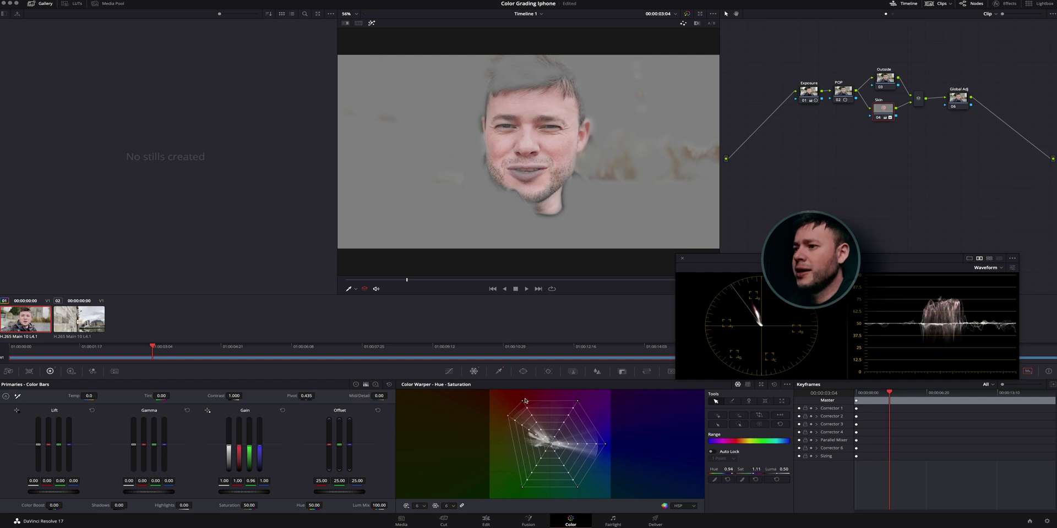
{"action": "left_click_drag", "start_coordinate": [521, 403], "coordinate": [516, 409]}
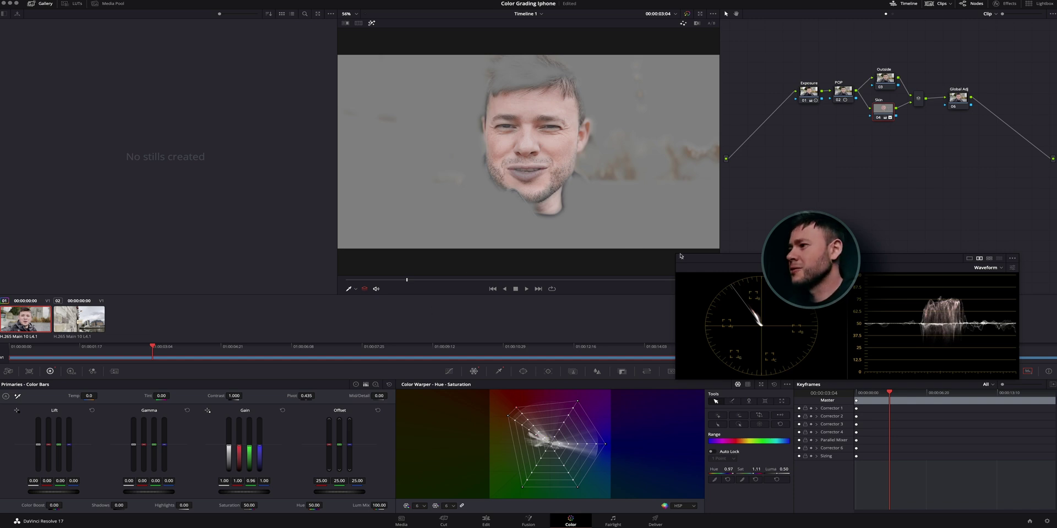
Compare the warped skin tones in the full image with the Skin node disabled and enabled
{"action": "left_click", "coordinate": [372, 23]}
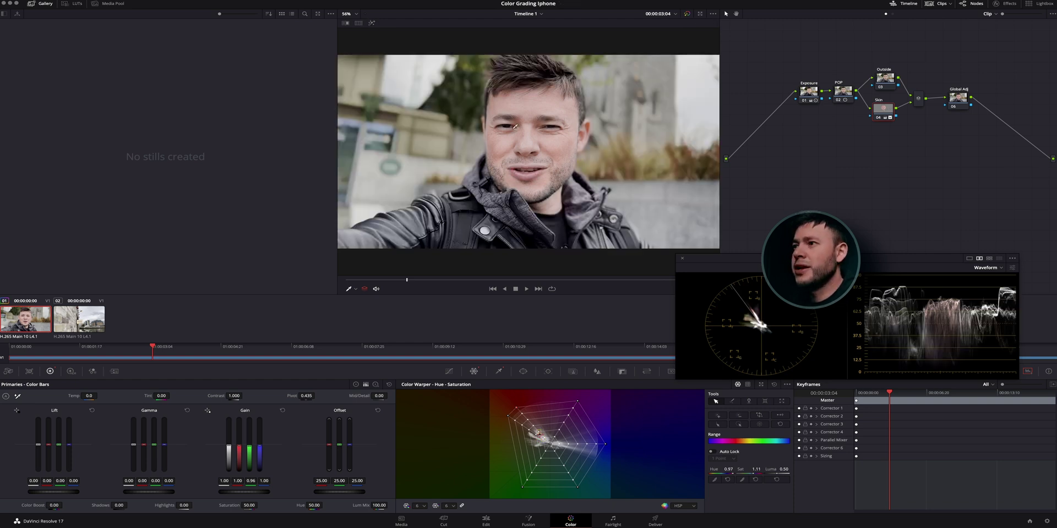
{"action": "mouse_move", "coordinate": [879, 115]}
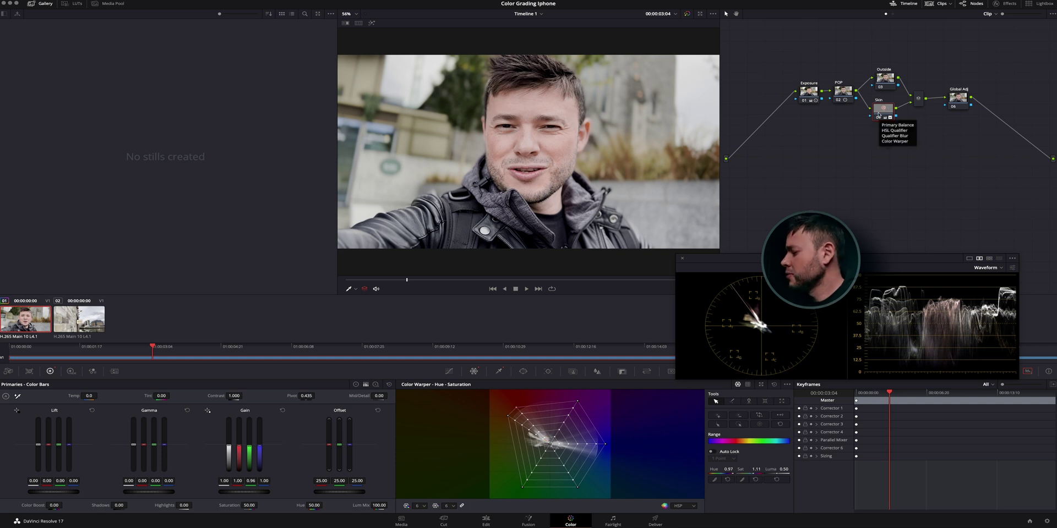
{"action": "left_click", "coordinate": [878, 116]}
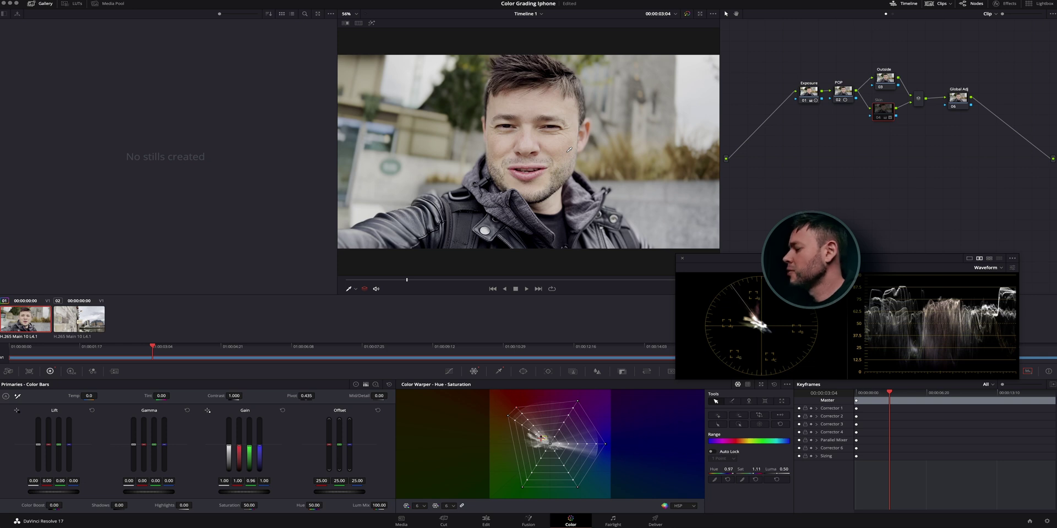
{"action": "key", "text": "super+d"}
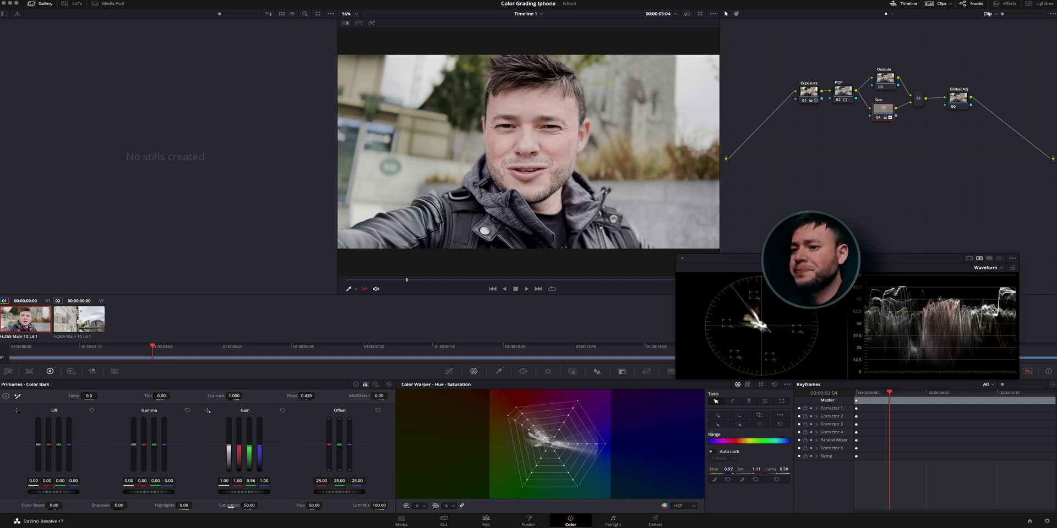
Try Saturation values of 55.60, 100 and 55 on the Skin node and reset Saturation to 50
{"action": "left_click_drag", "start_coordinate": [229, 505], "coordinate": [238, 506]}
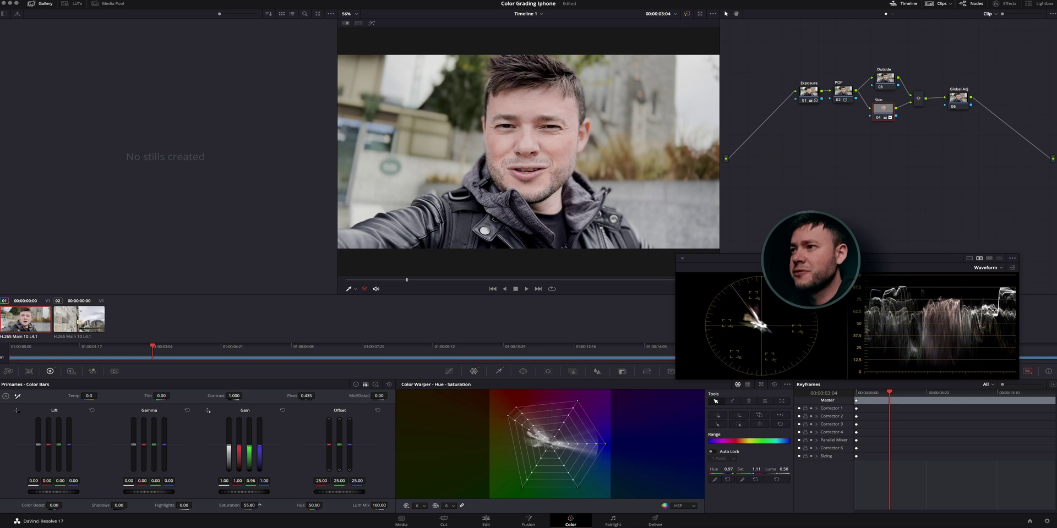
{"action": "left_click", "coordinate": [371, 23]}
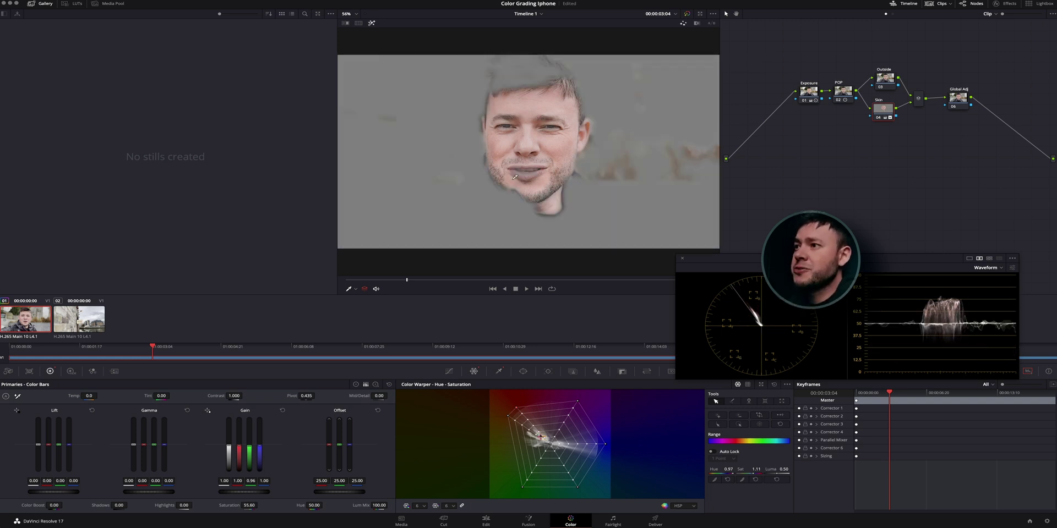
{"action": "left_click", "coordinate": [371, 24]}
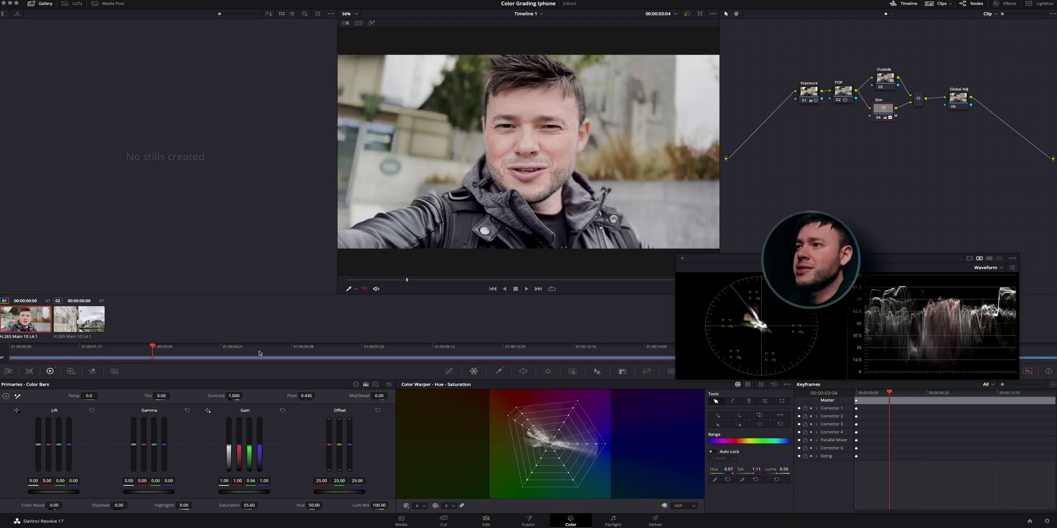
{"action": "left_click_drag", "start_coordinate": [260, 505], "coordinate": [286, 505]}
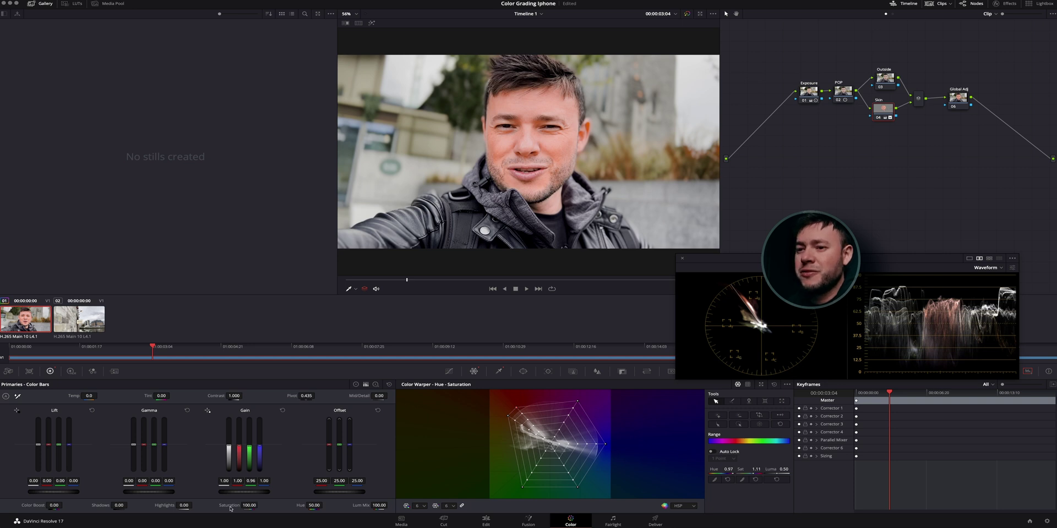
{"action": "left_click_drag", "start_coordinate": [230, 509], "coordinate": [206, 509]}
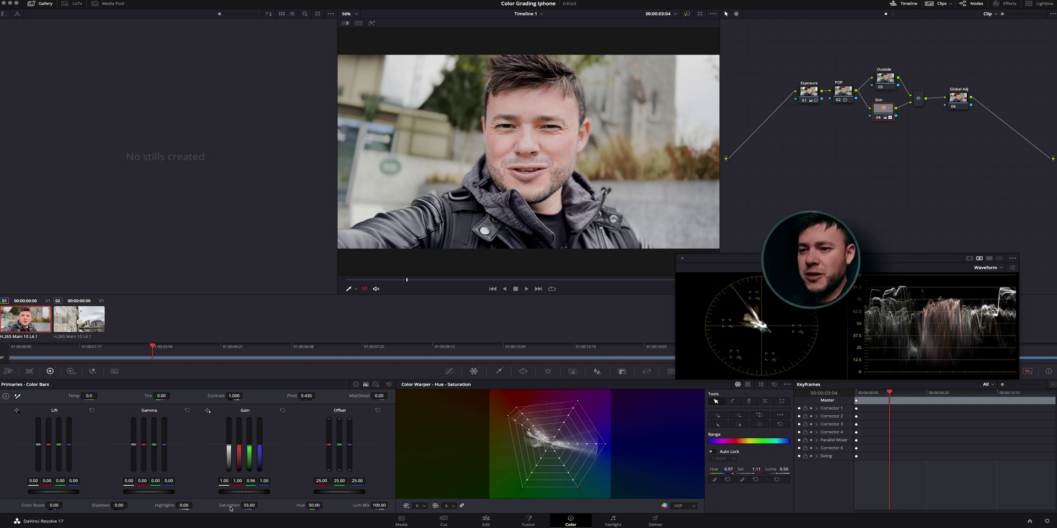
{"action": "double_click", "coordinate": [225, 505]}
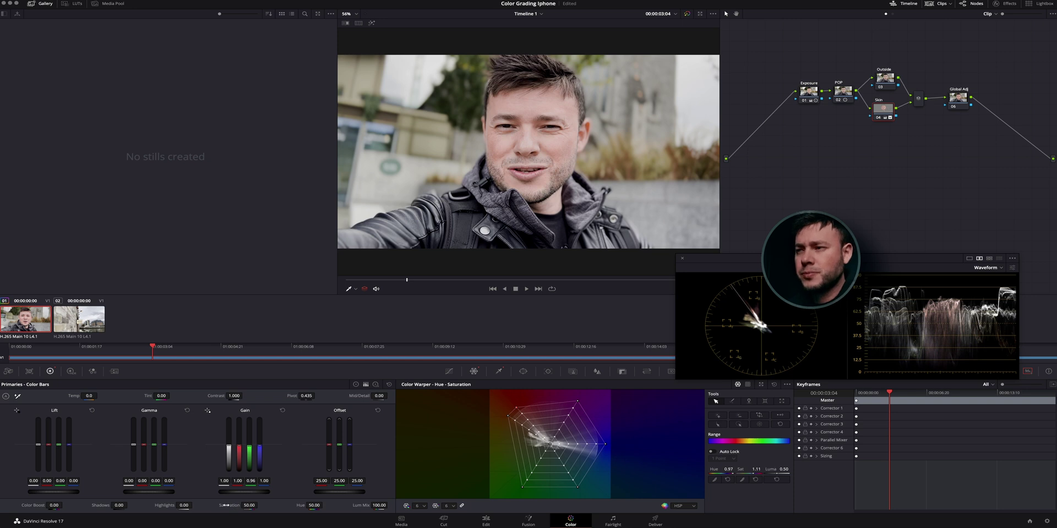
Try a Color Boost of 100 on the Skin node and undo it
{"action": "left_click_drag", "start_coordinate": [30, 506], "coordinate": [64, 506]}
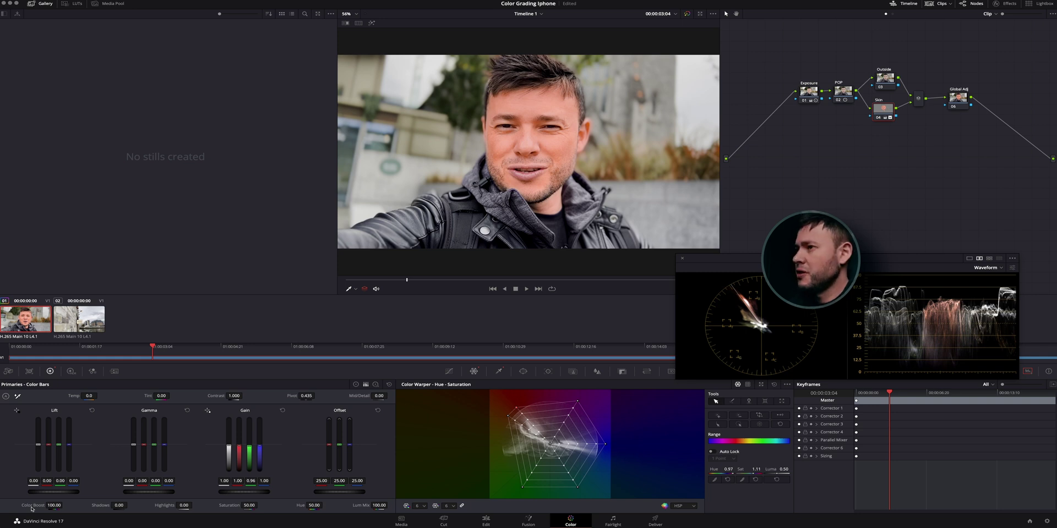
{"action": "key", "text": "super+z"}
{"action": "key", "text": "super+z"}
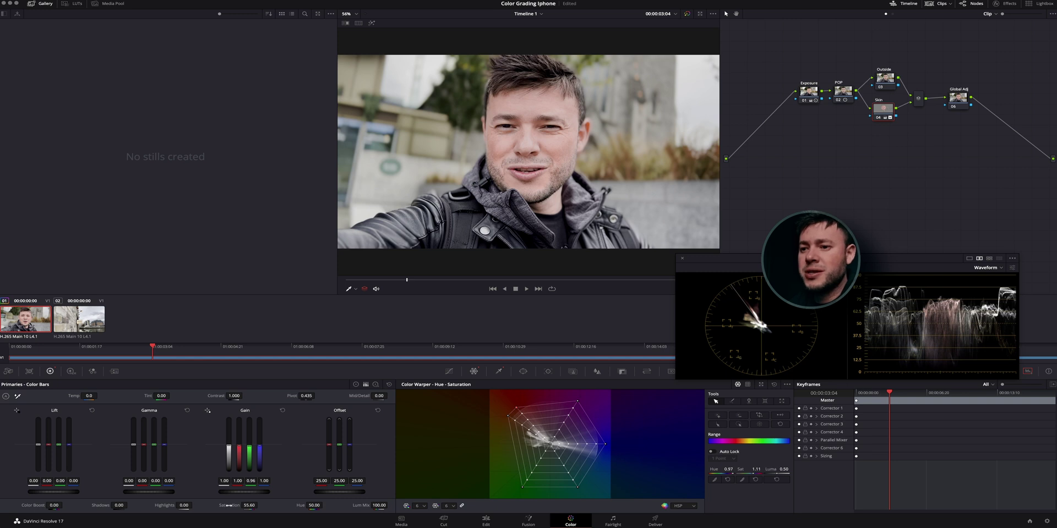
Set the Skin node's Saturation to 59.20 and its Color Boost to 24
{"action": "left_click_drag", "start_coordinate": [250, 506], "coordinate": [259, 504]}
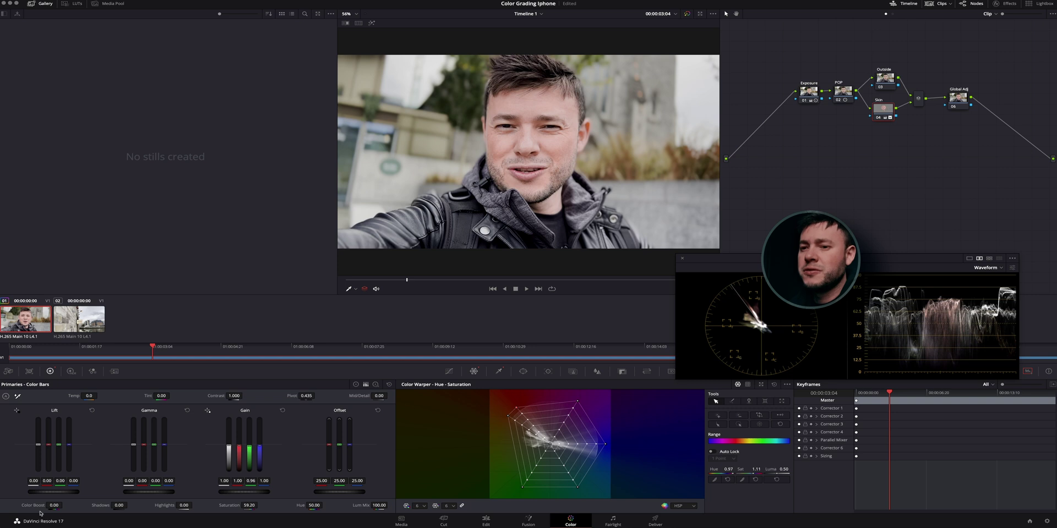
{"action": "left_click_drag", "start_coordinate": [54, 506], "coordinate": [65, 504]}
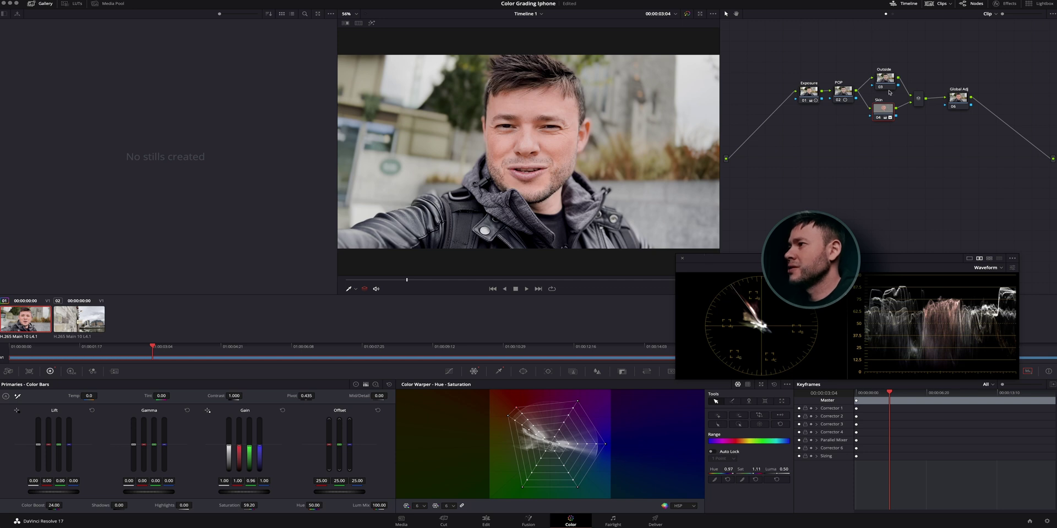
Compare the image with the Skin node disabled and enabled, and save the project
{"action": "mouse_move", "coordinate": [885, 115]}
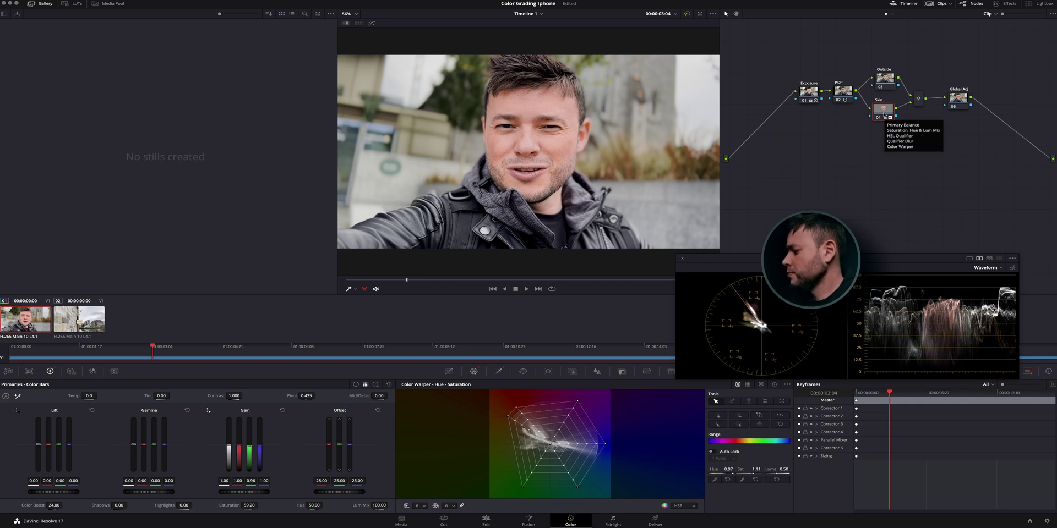
{"action": "key", "text": "ctrl+d"}
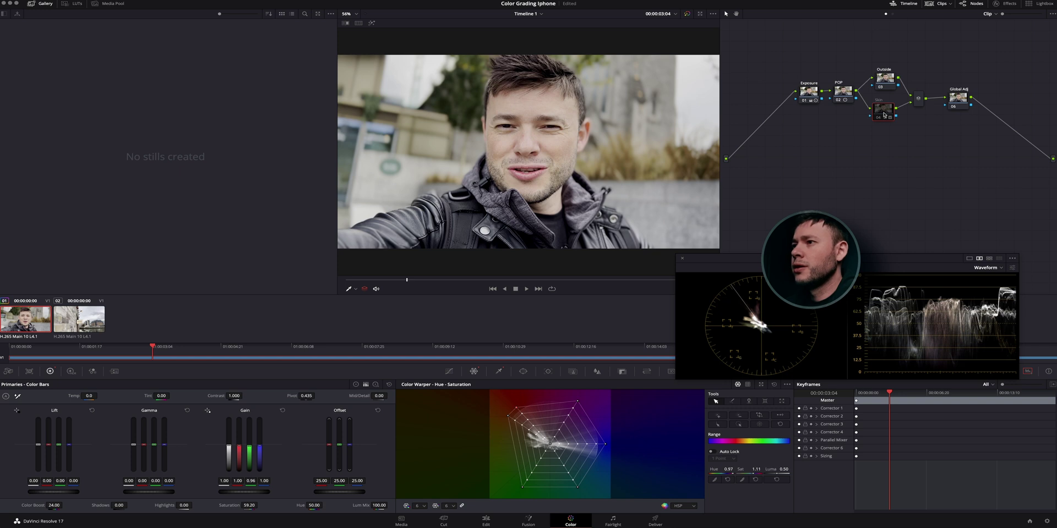
{"action": "key", "text": "ctrl+d"}
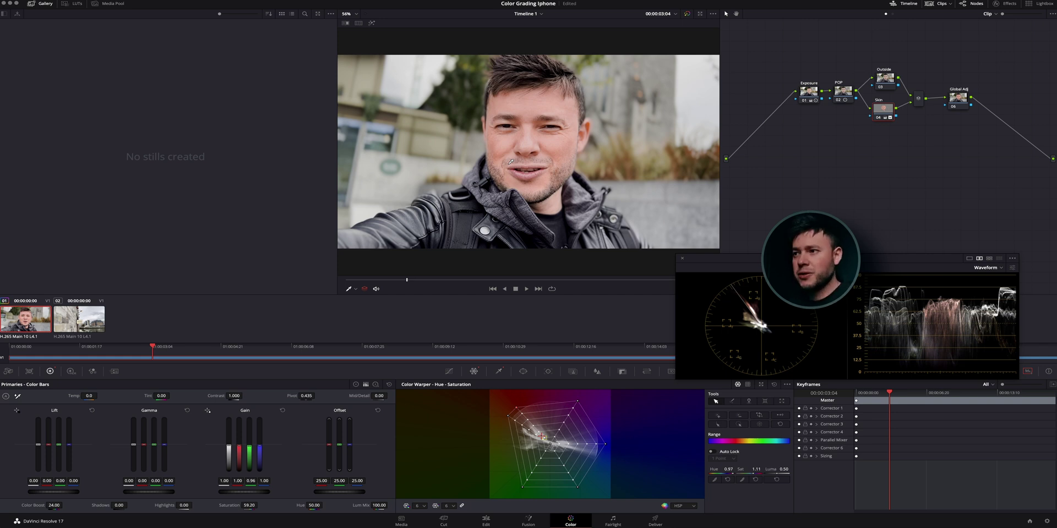
{"action": "key", "text": "super+s"}
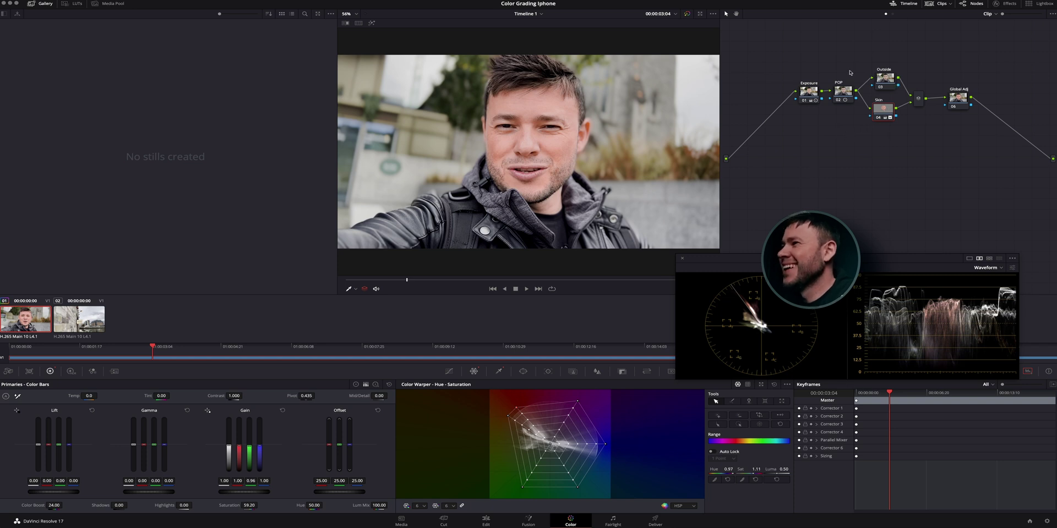
On the Outside node, take an HSL Qualifier sample from the background wall and turn on the Highlight view
{"action": "left_click", "coordinate": [890, 117]}
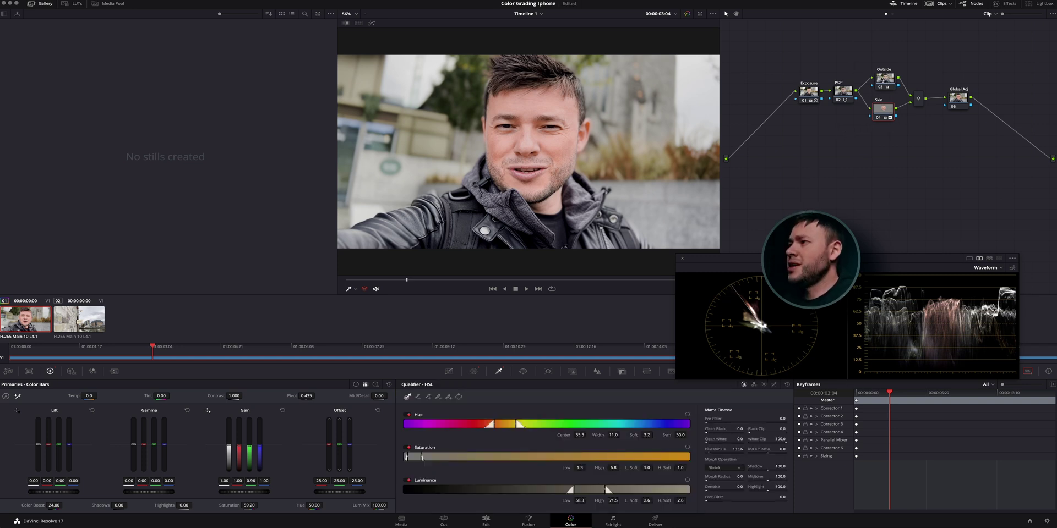
{"action": "left_click", "coordinate": [882, 79]}
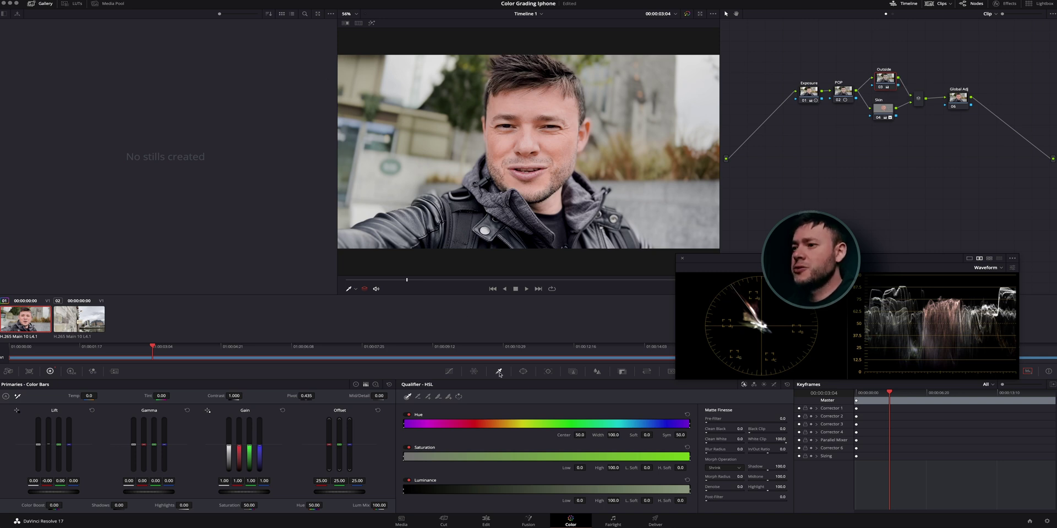
{"action": "left_click_drag", "start_coordinate": [416, 99], "coordinate": [377, 86]}
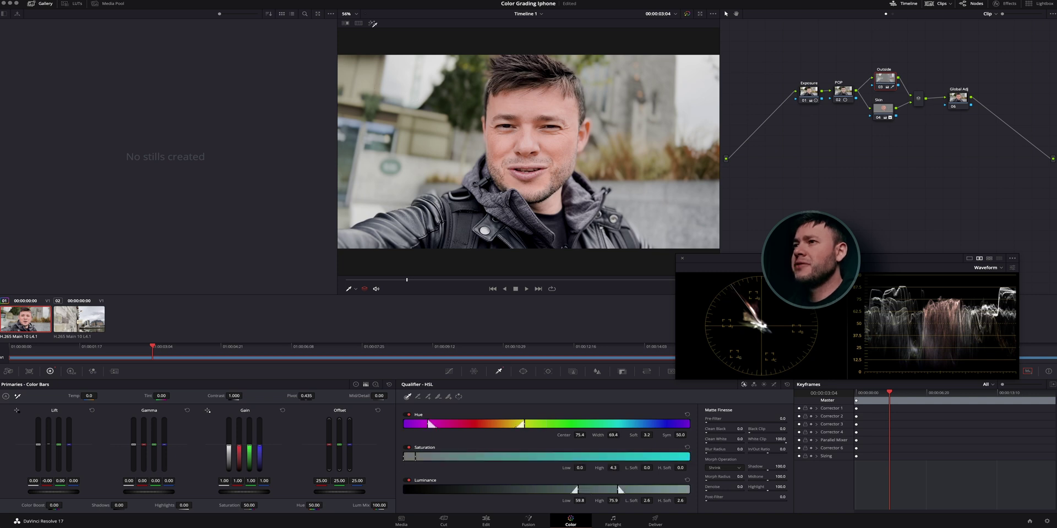
{"action": "left_click", "coordinate": [373, 24]}
Resample the Outside key from several background spots, ending on the pale wall between the tree and the man's head
{"action": "left_click", "coordinate": [465, 97]}
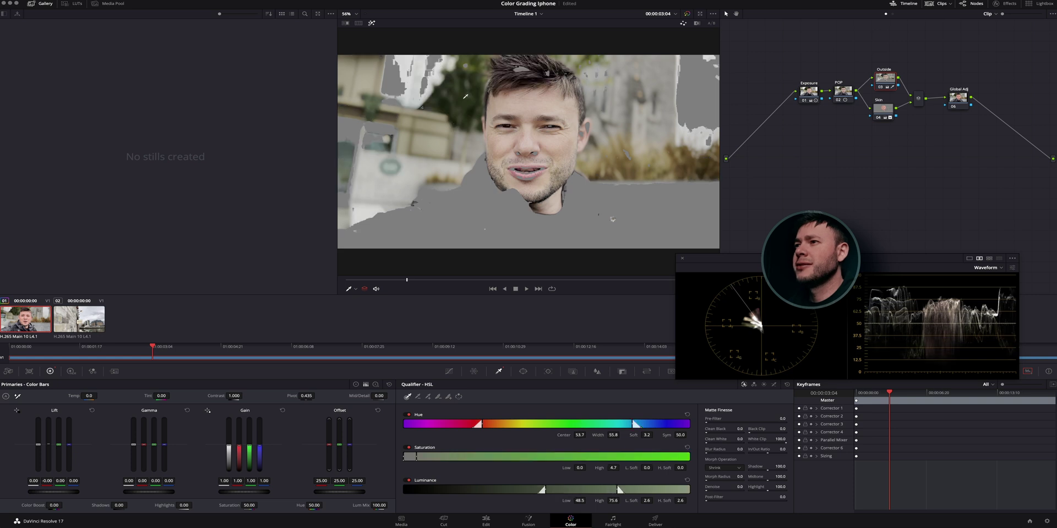
{"action": "left_click", "coordinate": [429, 127]}
{"action": "left_click", "coordinate": [378, 75]}
{"action": "left_click", "coordinate": [373, 76]}
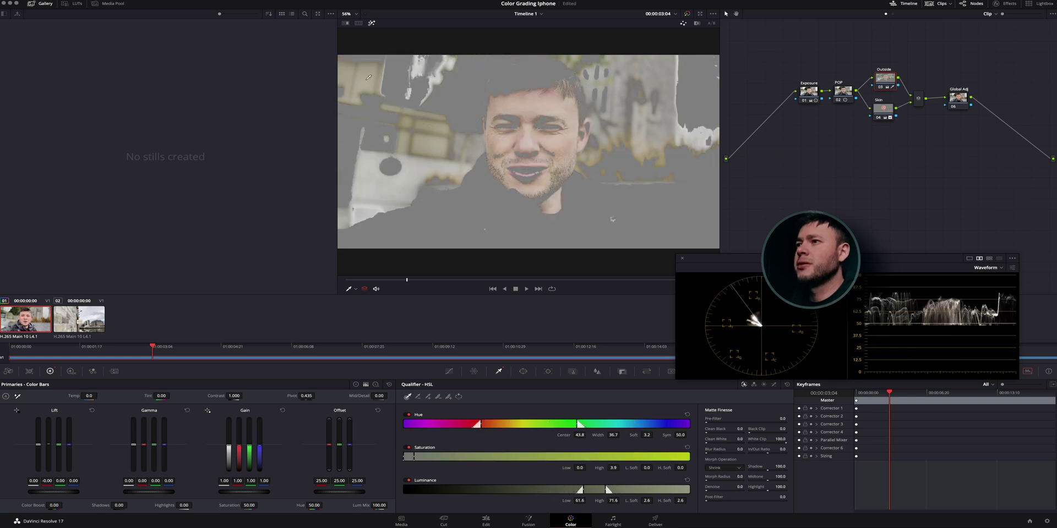
{"action": "left_click", "coordinate": [421, 85]}
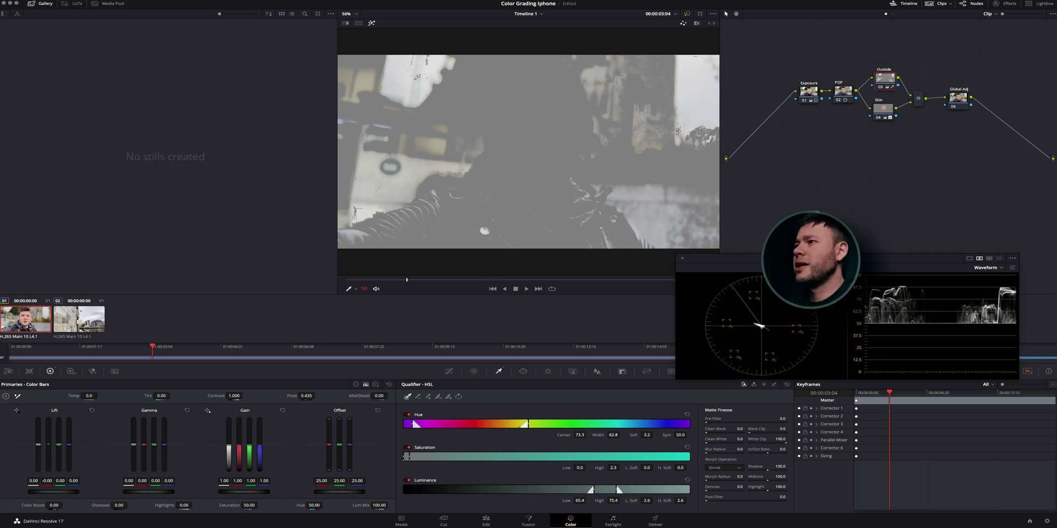
{"action": "left_click", "coordinate": [436, 126]}
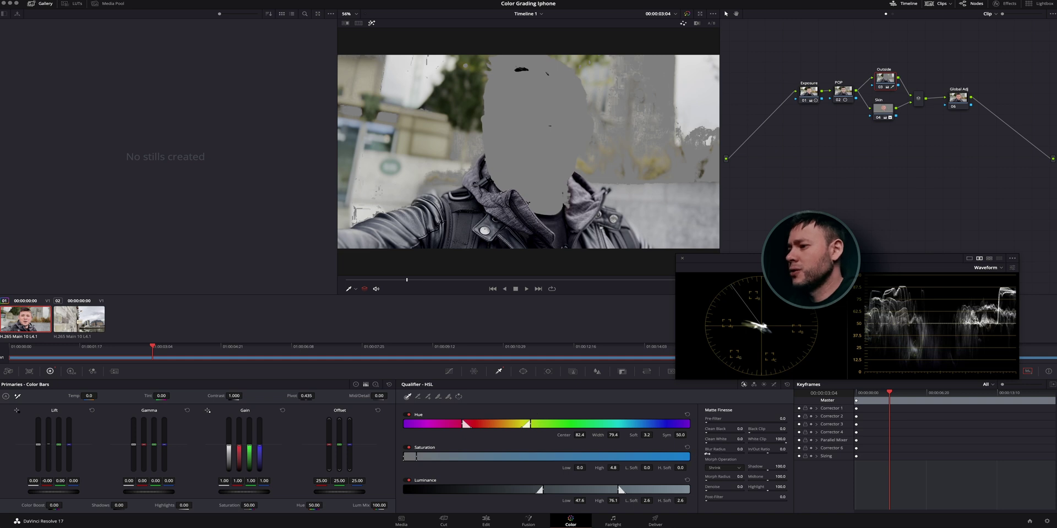
Refine the Outside key with Blur Radius 18.1, Saturation High 4.5, Luminance Low 50.6 and High 75.8, and Hue Width 83.1
{"action": "left_click_drag", "start_coordinate": [737, 450], "coordinate": [771, 450]}
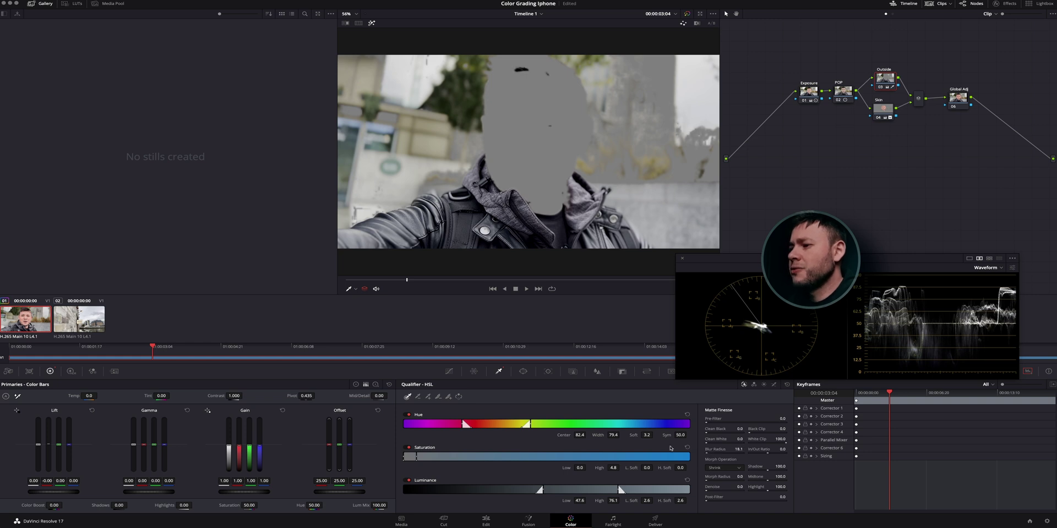
{"action": "mouse_move", "coordinate": [416, 455]}
{"action": "left_mouse_down"}
{"action": "mouse_move", "coordinate": [435, 456]}
{"action": "mouse_move", "coordinate": [400, 458]}
{"action": "left_mouse_up"}
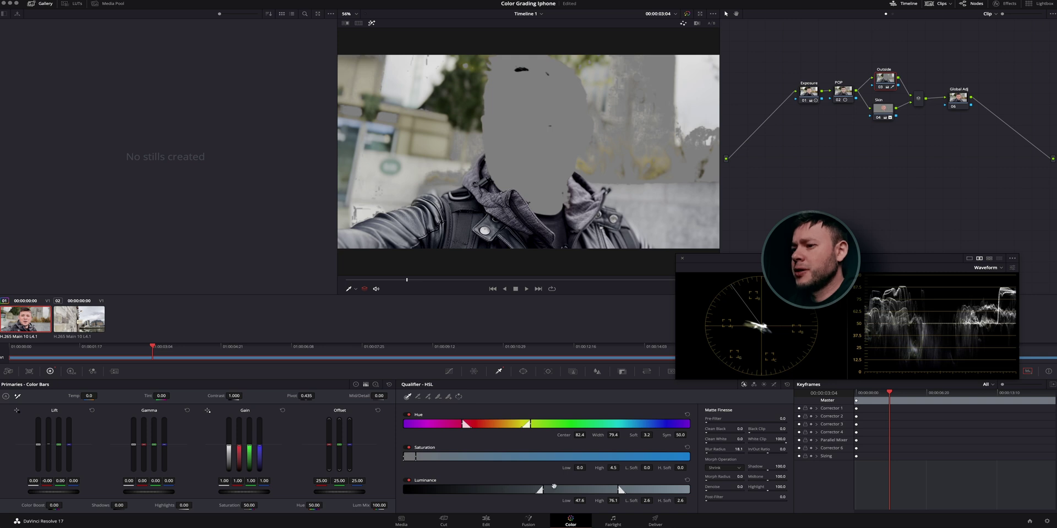
{"action": "left_click_drag", "start_coordinate": [619, 489], "coordinate": [621, 489]}
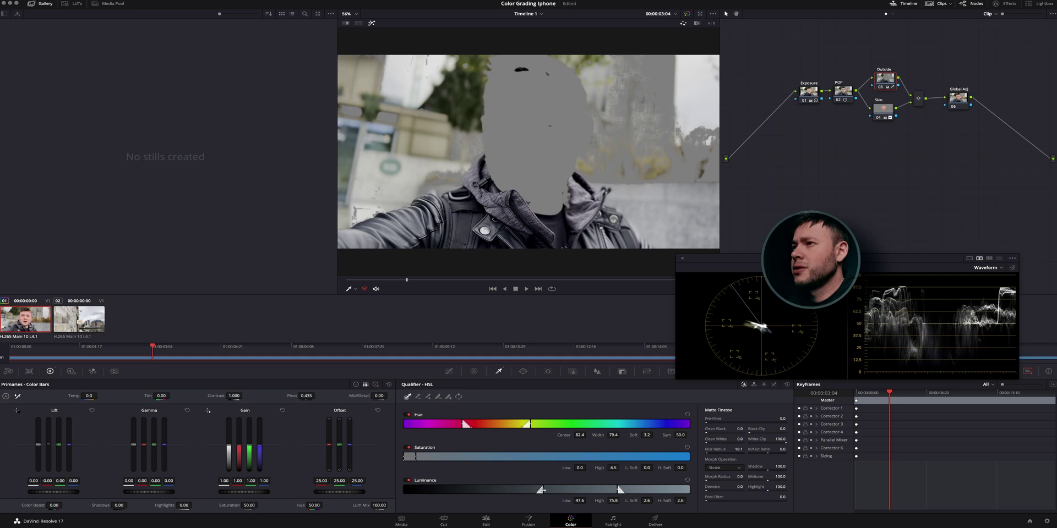
{"action": "left_click_drag", "start_coordinate": [540, 489], "coordinate": [549, 488]}
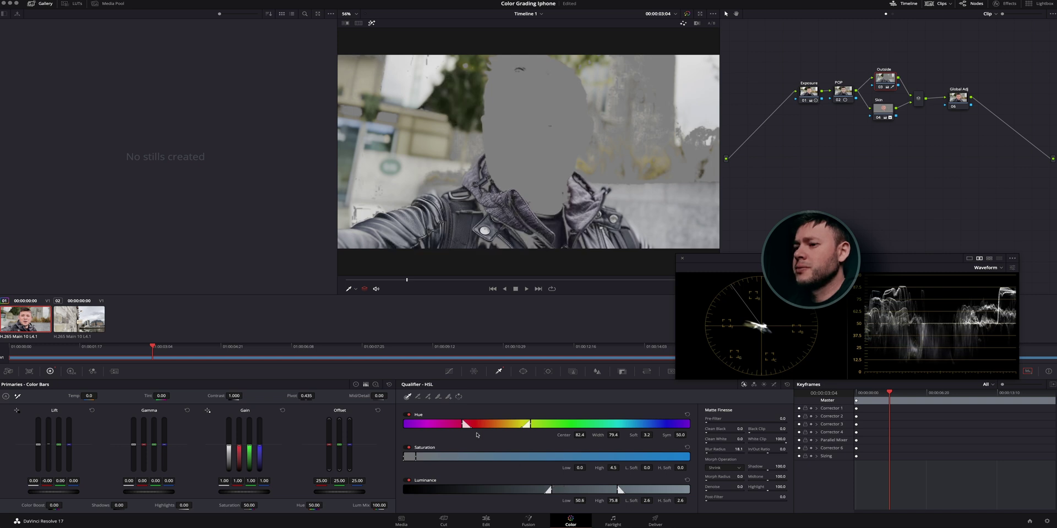
{"action": "left_click_drag", "start_coordinate": [530, 423], "coordinate": [526, 424]}
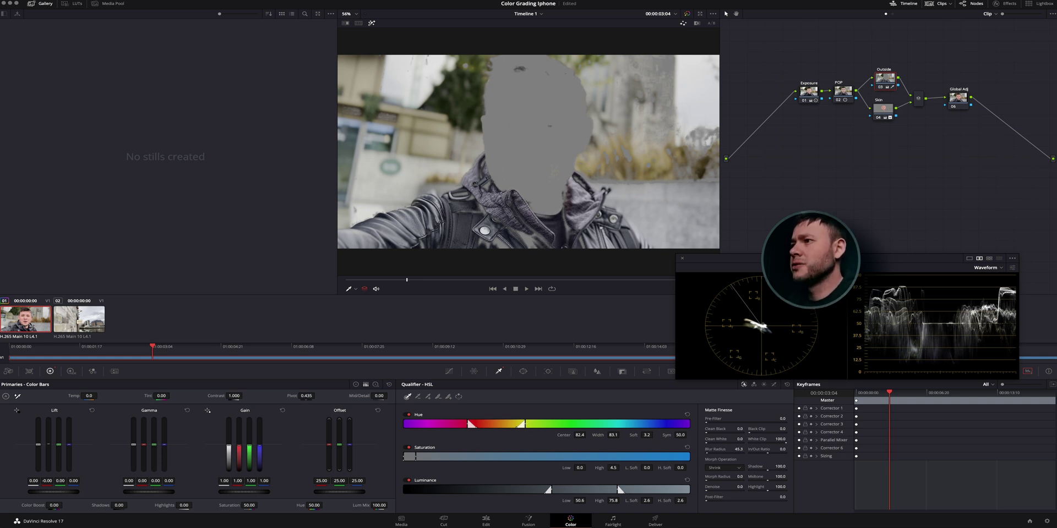
Smooth the Outside node's matte using Clean White 38.4 and Blur Radius 52.7
{"action": "left_click_drag", "start_coordinate": [738, 449], "coordinate": [752, 450]}
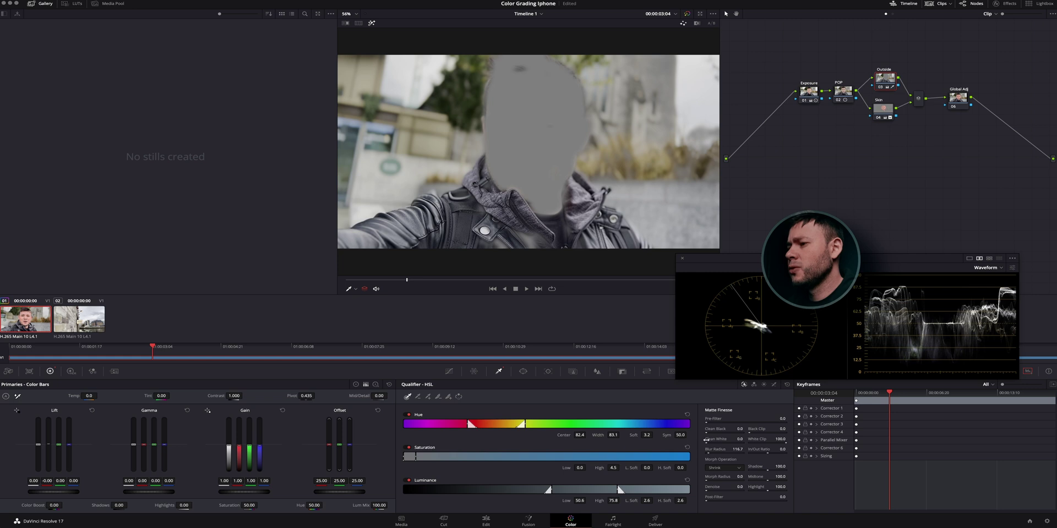
{"action": "left_click_drag", "start_coordinate": [738, 440], "coordinate": [742, 439]}
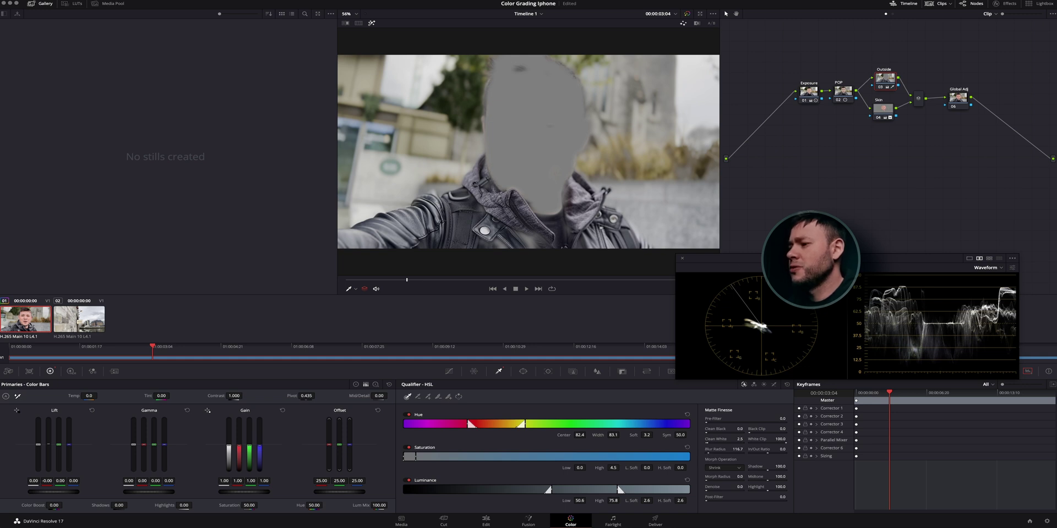
{"action": "left_click_drag", "start_coordinate": [738, 450], "coordinate": [707, 450]}
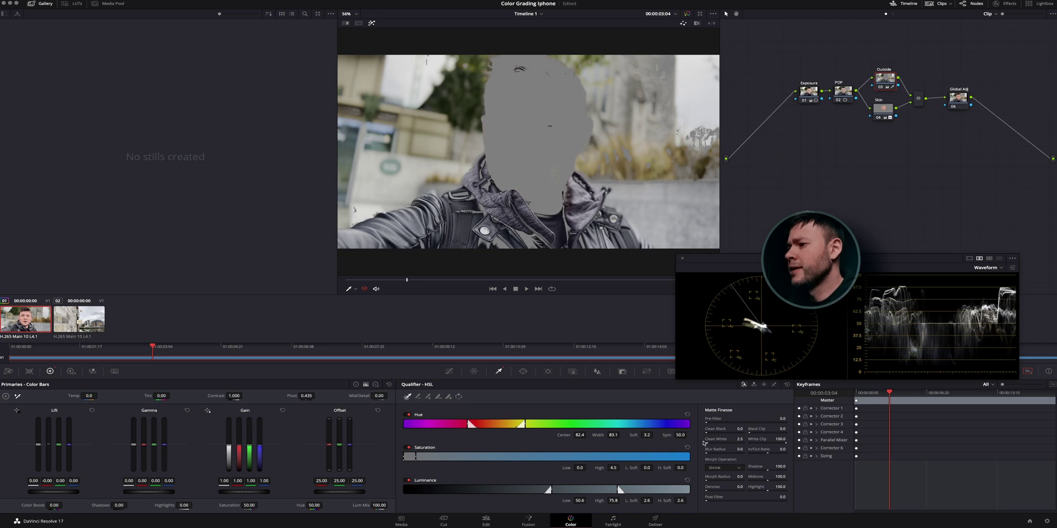
{"action": "mouse_move", "coordinate": [709, 439]}
{"action": "left_mouse_down"}
{"action": "mouse_move", "coordinate": [718, 439]}
{"action": "mouse_move", "coordinate": [712, 429]}
{"action": "left_mouse_up"}
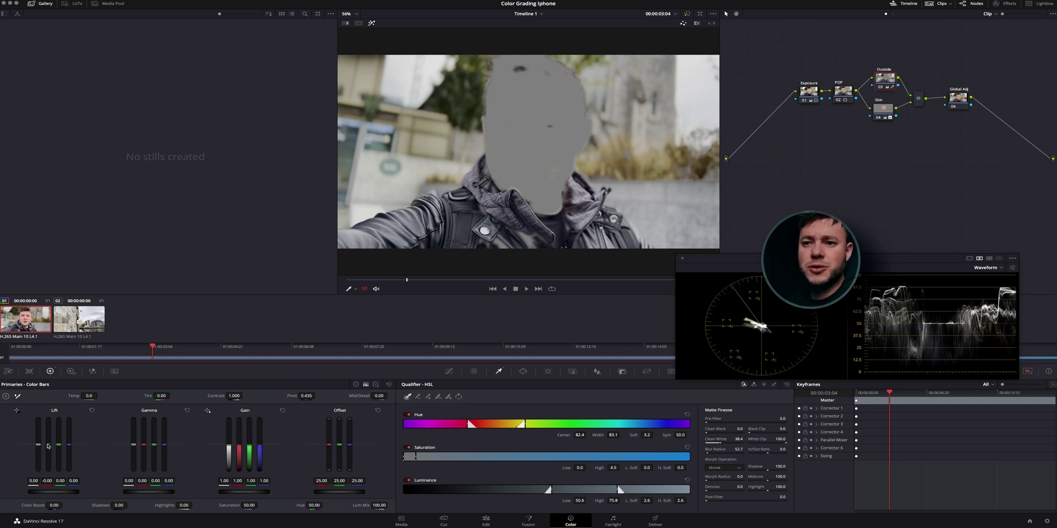
Try red Lift values of -0.05 and -0.19 on the Outside node and reset Lift
{"action": "left_click_drag", "start_coordinate": [48, 444], "coordinate": [48, 447]}
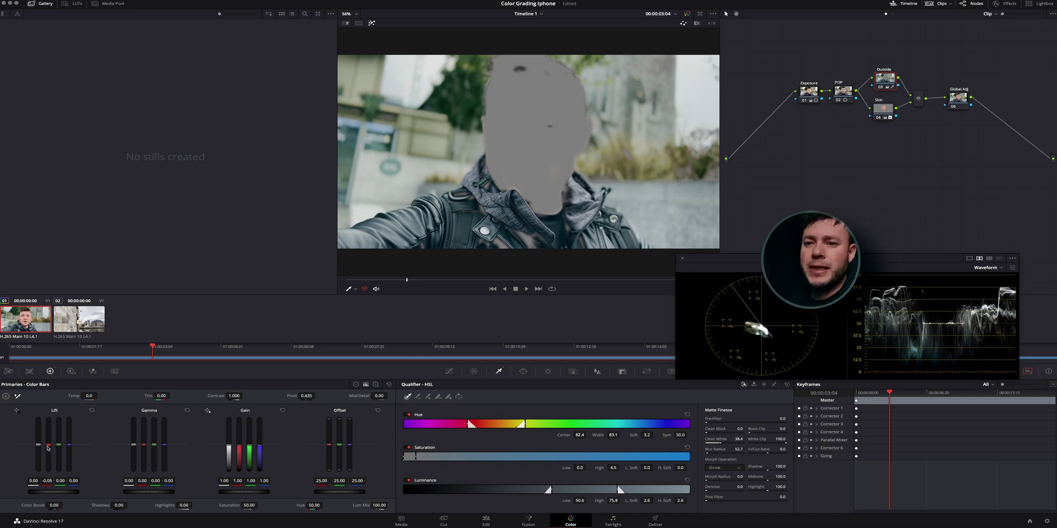
{"action": "left_click_drag", "start_coordinate": [49, 444], "coordinate": [48, 448]}
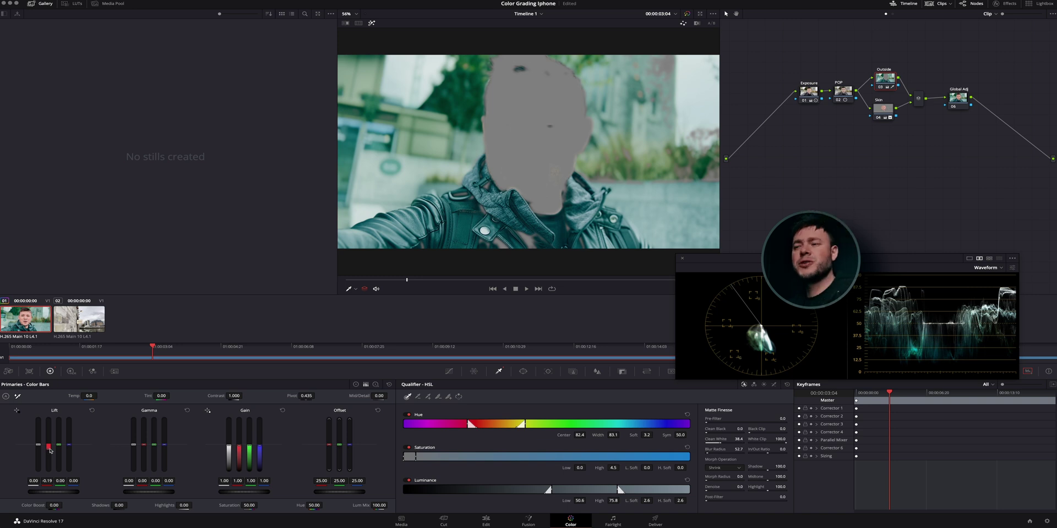
{"action": "left_click", "coordinate": [92, 410]}
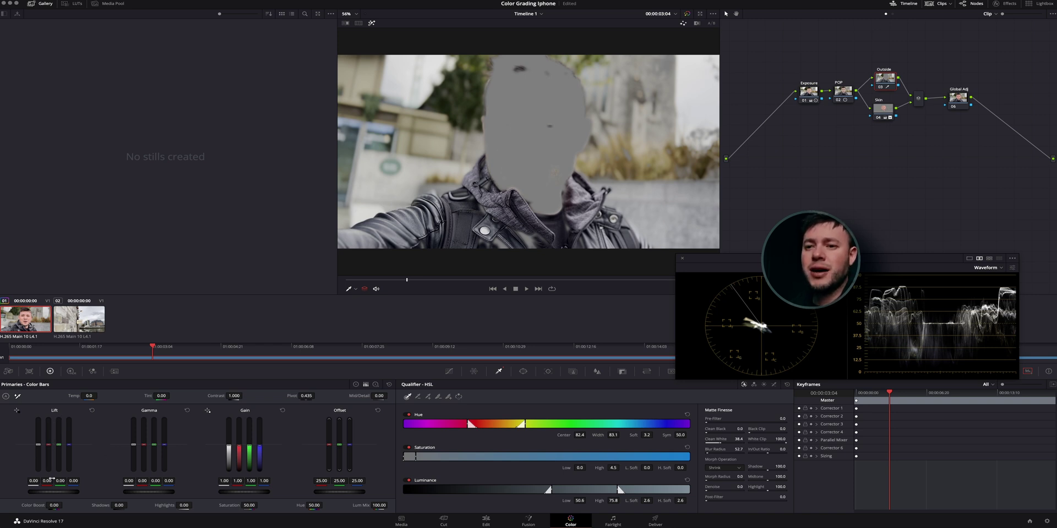
Try red Gamma at -0.05 and red Gain at 0.88 on the Outside node, resetting each one
{"action": "left_click_drag", "start_coordinate": [144, 445], "coordinate": [144, 447]}
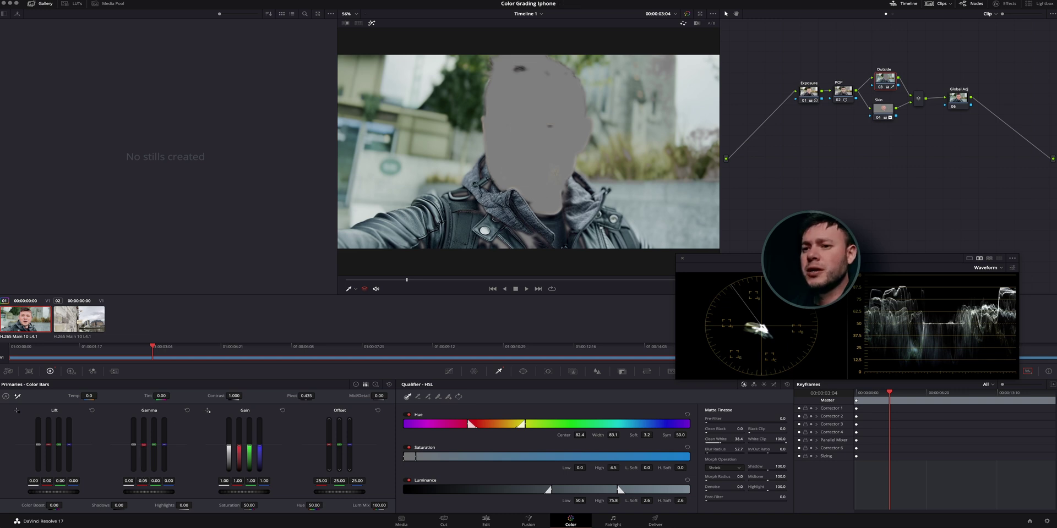
{"action": "type", "text": "0"}
{"action": "key", "text": "Return"}
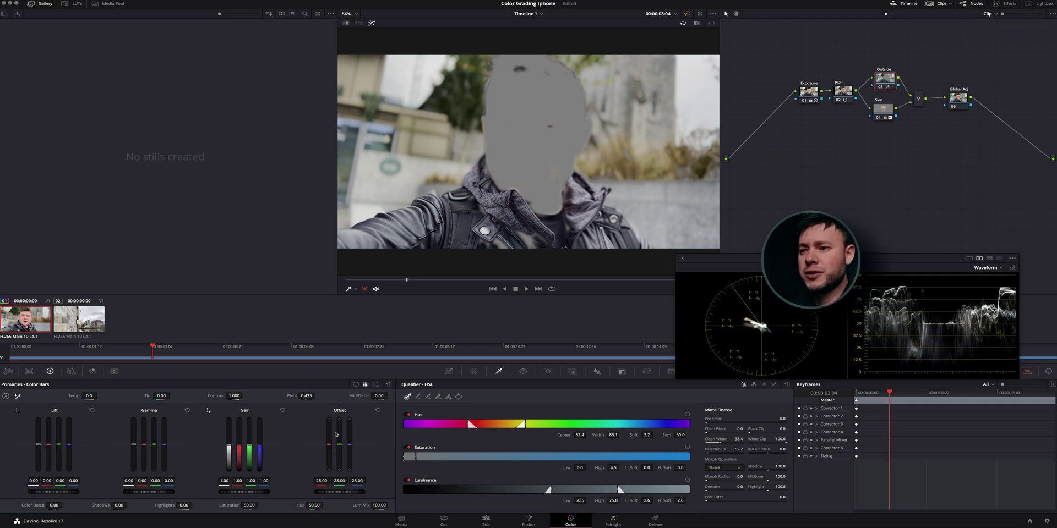
{"action": "left_click_drag", "start_coordinate": [238, 481], "coordinate": [229, 481]}
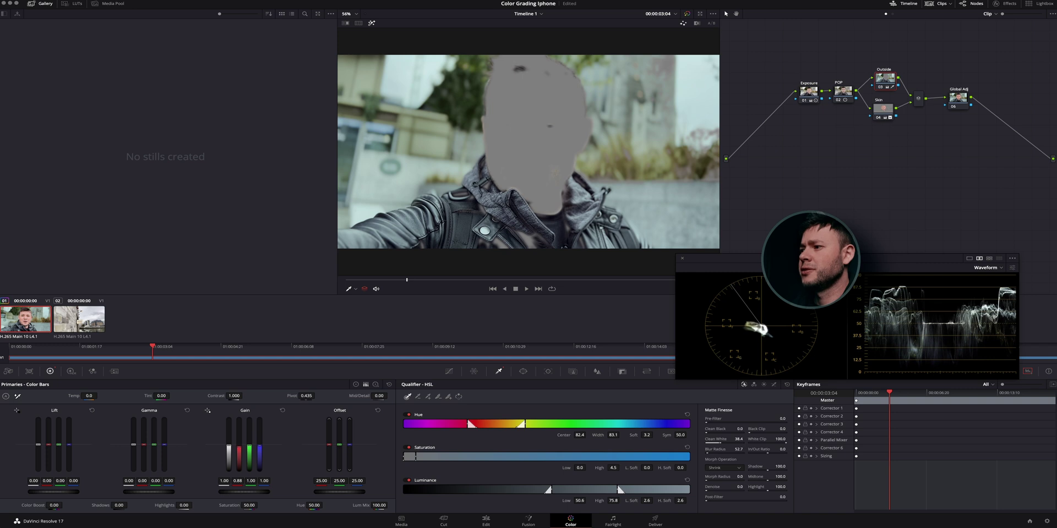
{"action": "double_click", "coordinate": [238, 480]}
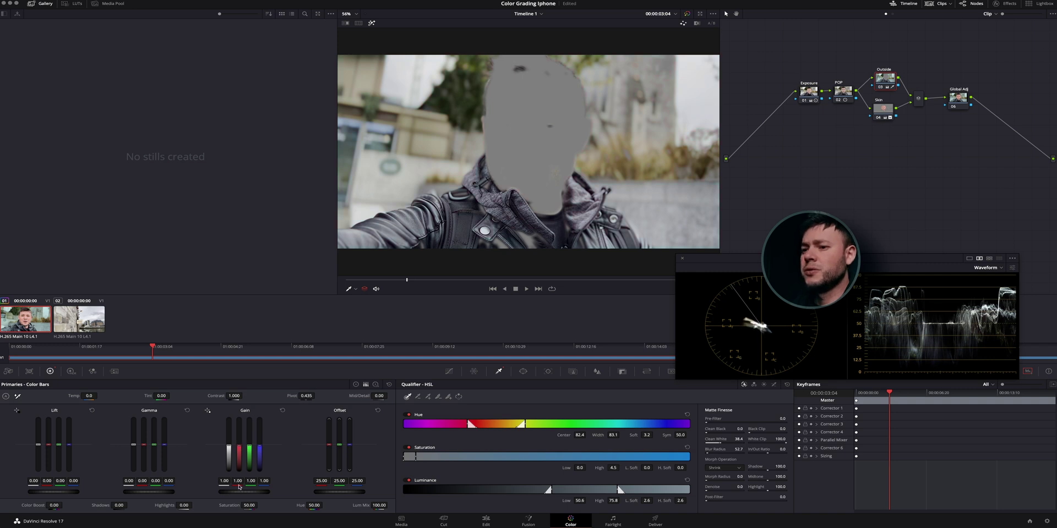
Try red Offset values of 18.60 and 4.80 on the Outside node and reset Offset
{"action": "left_click_drag", "start_coordinate": [329, 445], "coordinate": [327, 450]}
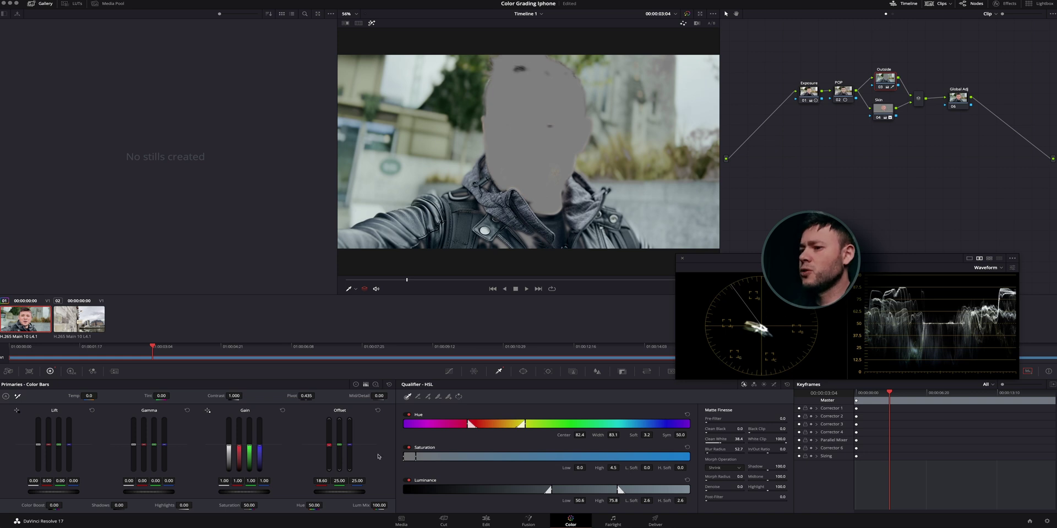
{"action": "left_click_drag", "start_coordinate": [329, 445], "coordinate": [328, 448]}
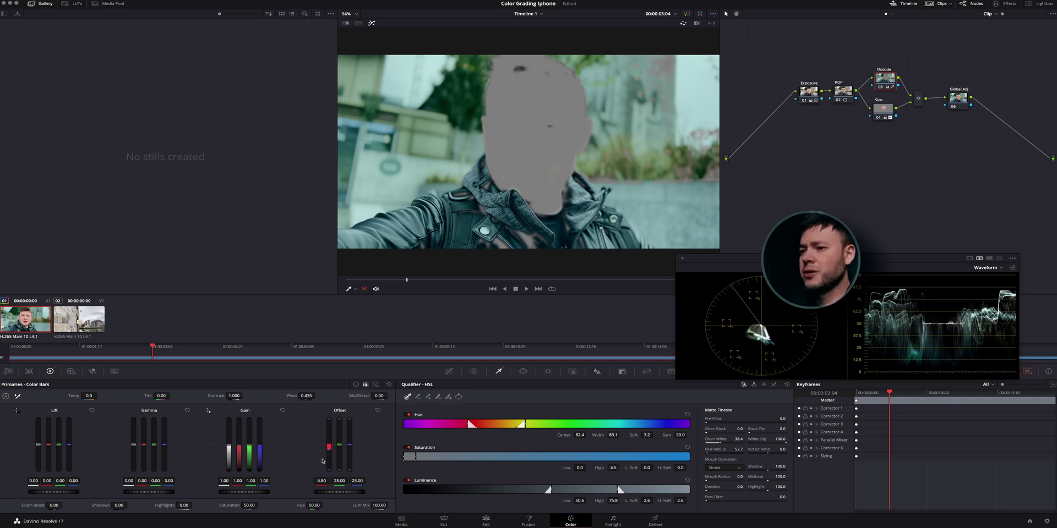
{"action": "double_click", "coordinate": [321, 486]}
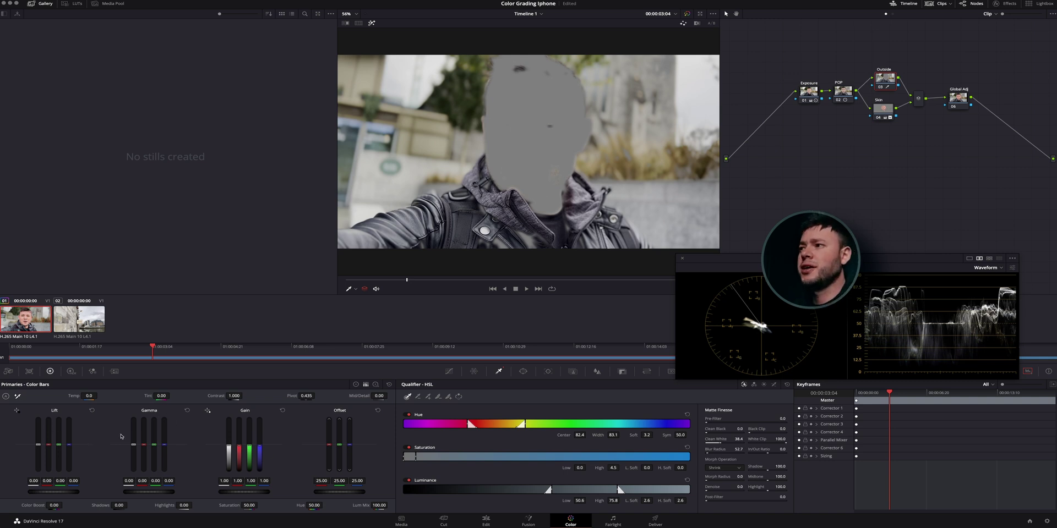
Set the Outside node's red Lift to -0.03
{"action": "left_click", "coordinate": [48, 449]}
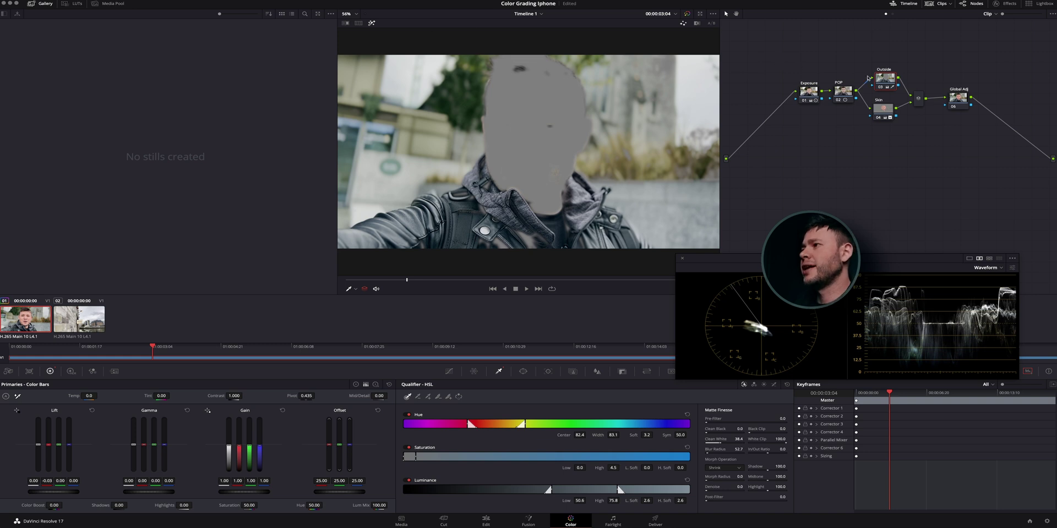
Turn off the qualifier highlight and compare the picture with the Outside node disabled and enabled
{"action": "key", "text": "shift+h"}
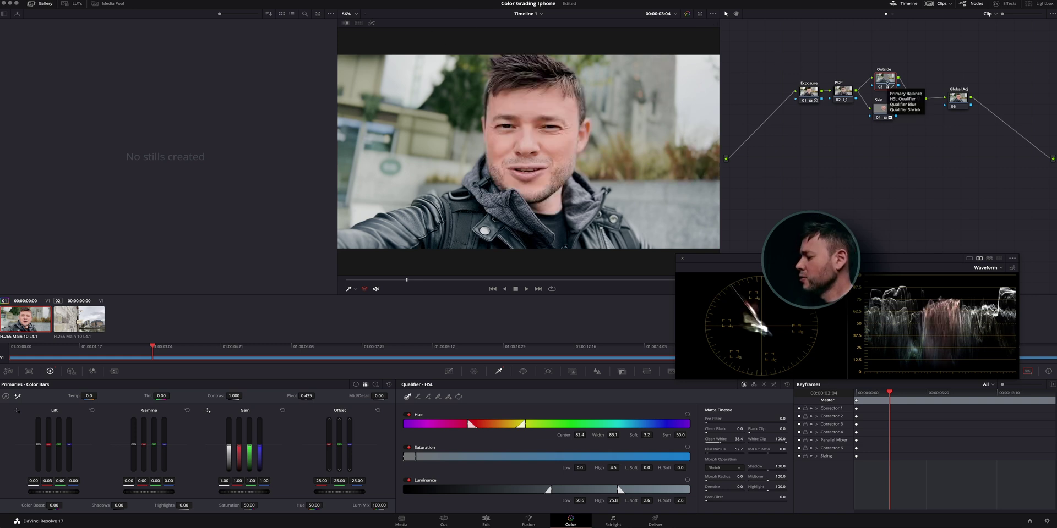
{"action": "key", "text": "ctrl+d"}
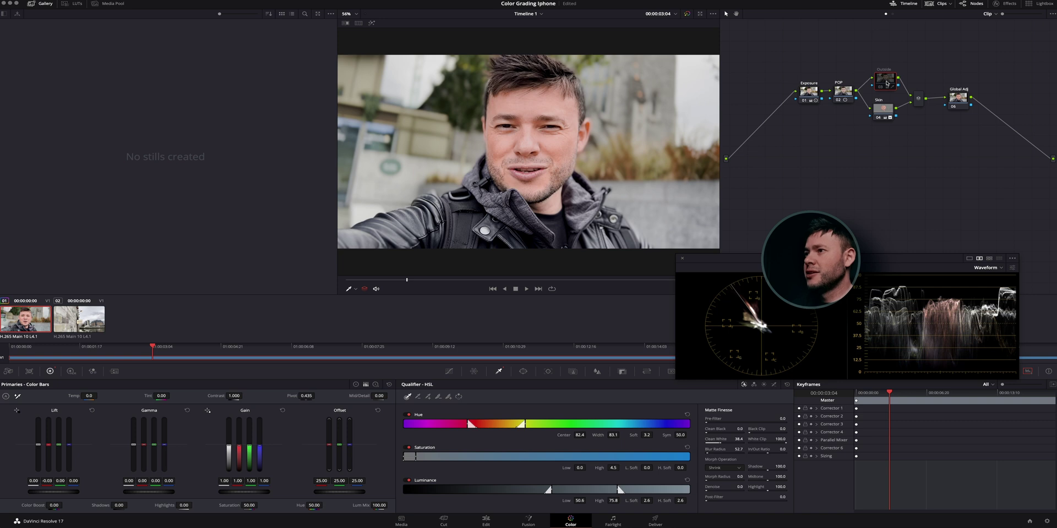
{"action": "key", "text": "ctrl+d"}
{"action": "key", "text": "ctrl+d"}
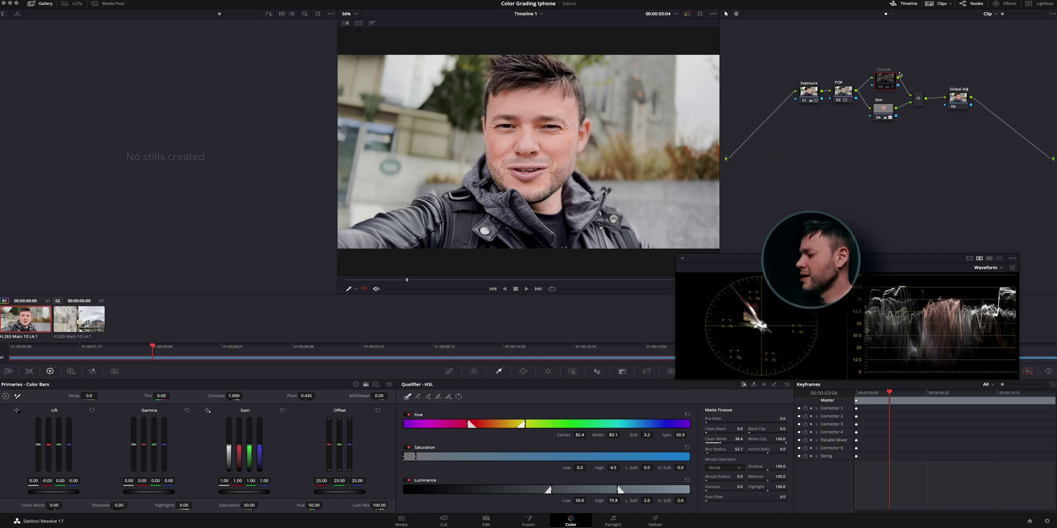
{"action": "key", "text": "ctrl+d"}
{"action": "key", "text": "ctrl+d"}
{"action": "key", "text": "ctrl+d"}
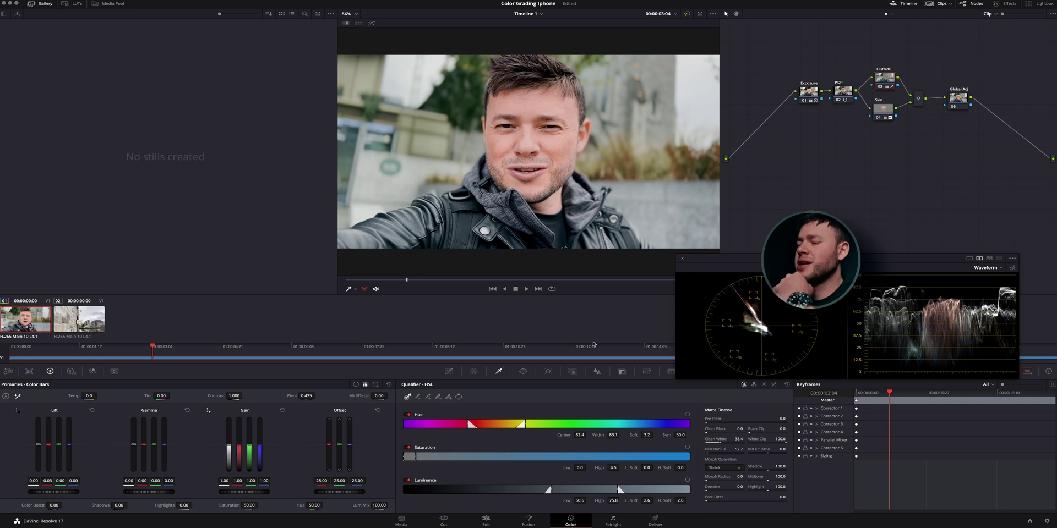
Warp the Outside node's outer blue and cyan points toward teal in the Hue-Saturation Color Warper, ending at hue 0.45, saturation 1.55
{"action": "left_click", "coordinate": [473, 372]}
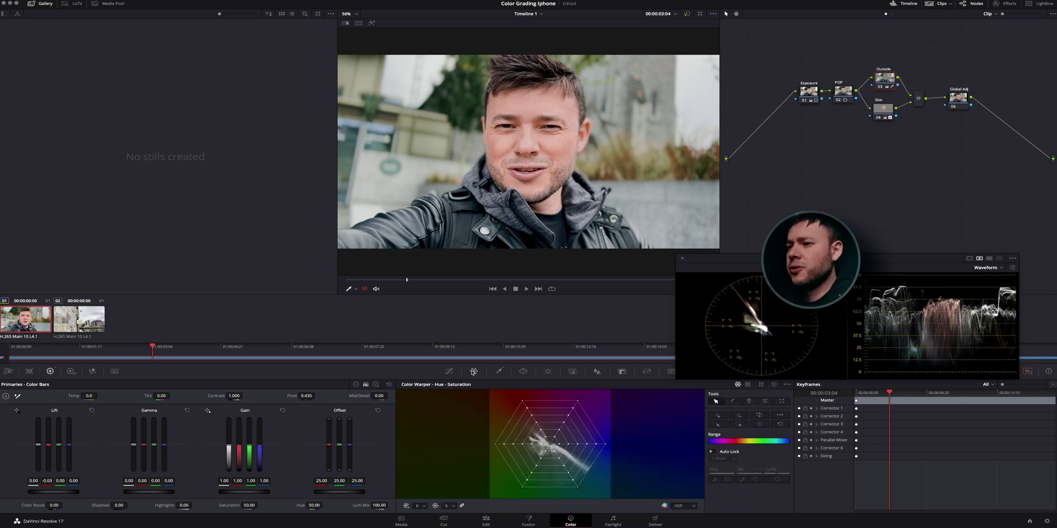
{"action": "left_click", "coordinate": [606, 445]}
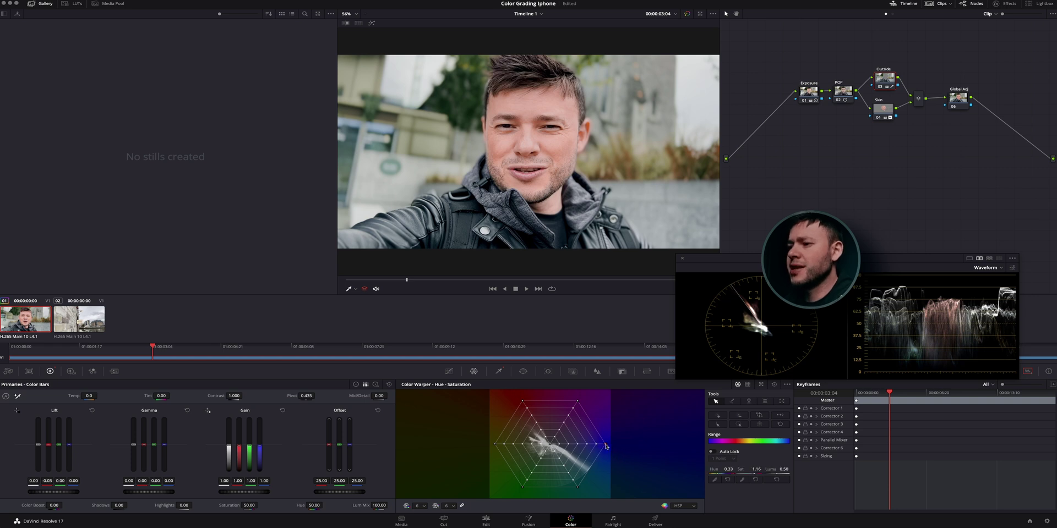
{"action": "left_click_drag", "start_coordinate": [605, 446], "coordinate": [604, 470]}
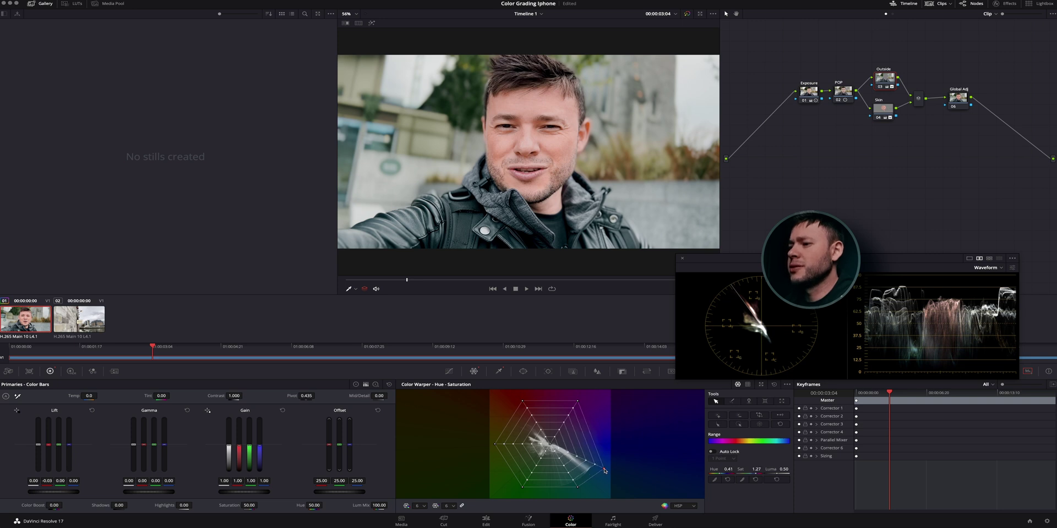
{"action": "left_click_drag", "start_coordinate": [578, 489], "coordinate": [601, 486]}
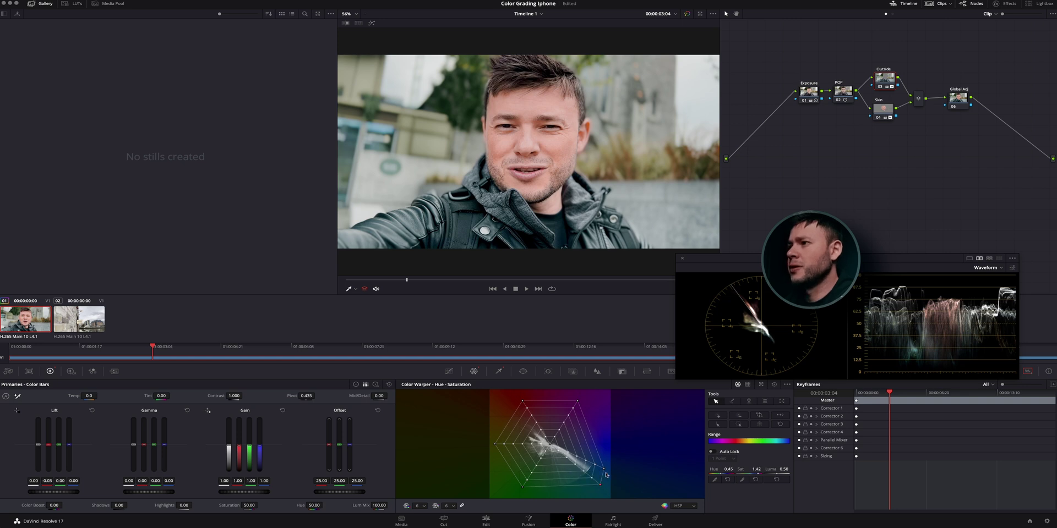
{"action": "left_click_drag", "start_coordinate": [603, 469], "coordinate": [607, 488]}
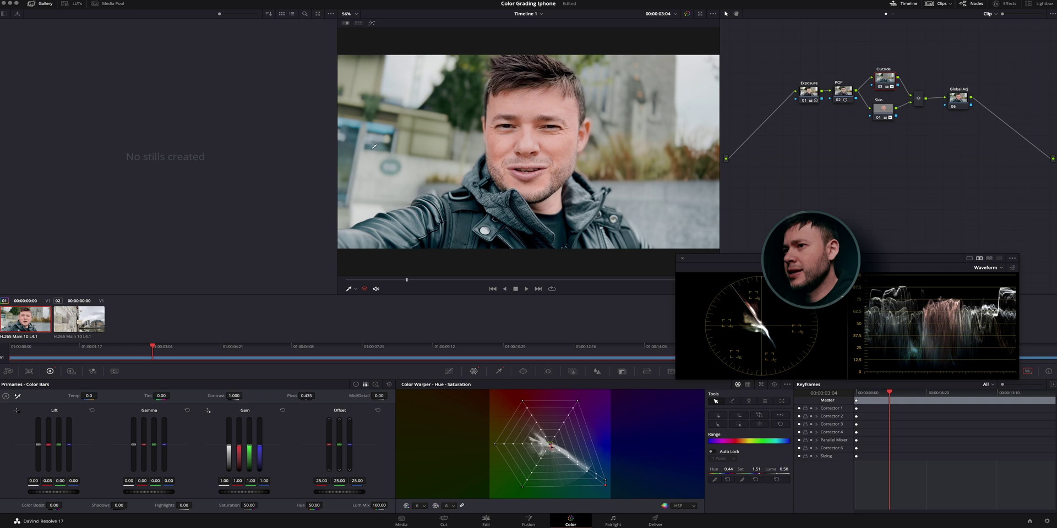
{"action": "left_click", "coordinate": [606, 483]}
{"action": "left_click_drag", "start_coordinate": [619, 480], "coordinate": [637, 491]}
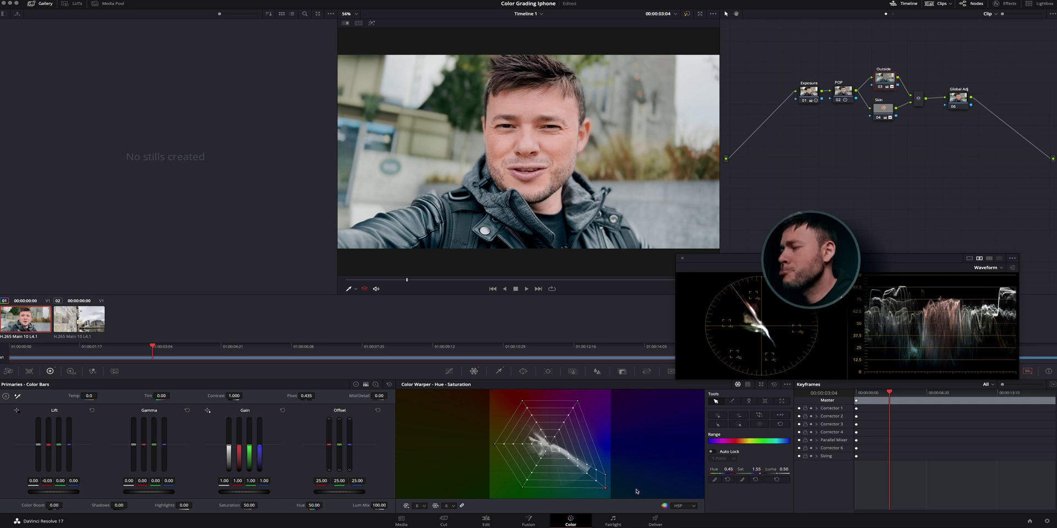
Move the inner cyan warper point to hue 0.46, saturation 0.73, then try shifting its outer neighbour and undo that last move
{"action": "mouse_move", "coordinate": [569, 461]}
{"action": "left_mouse_down"}
{"action": "mouse_move", "coordinate": [578, 472]}
{"action": "mouse_move", "coordinate": [555, 473]}
{"action": "mouse_move", "coordinate": [578, 474]}
{"action": "mouse_move", "coordinate": [553, 468]}
{"action": "mouse_move", "coordinate": [579, 462]}
{"action": "mouse_move", "coordinate": [567, 472]}
{"action": "left_mouse_up"}
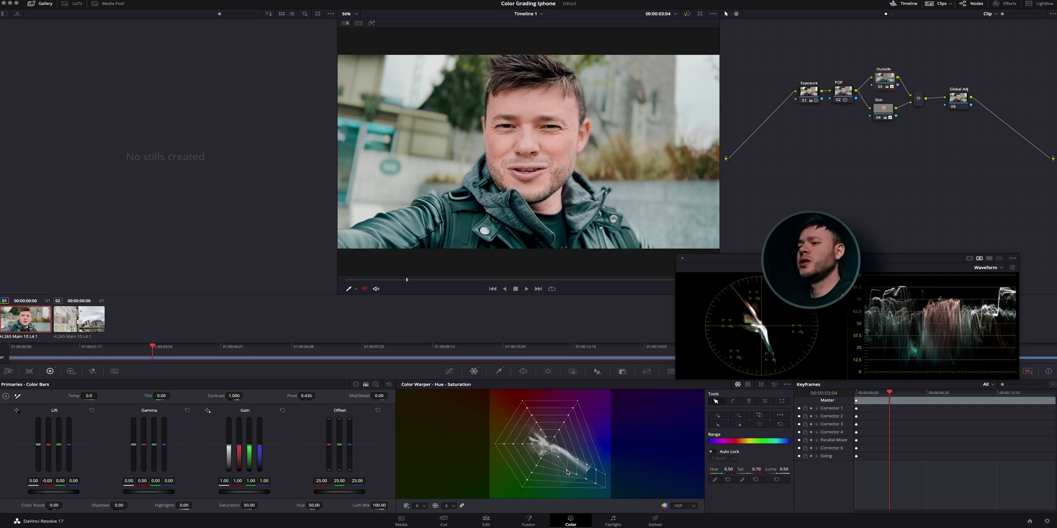
{"action": "left_click_drag", "start_coordinate": [567, 472], "coordinate": [573, 469]}
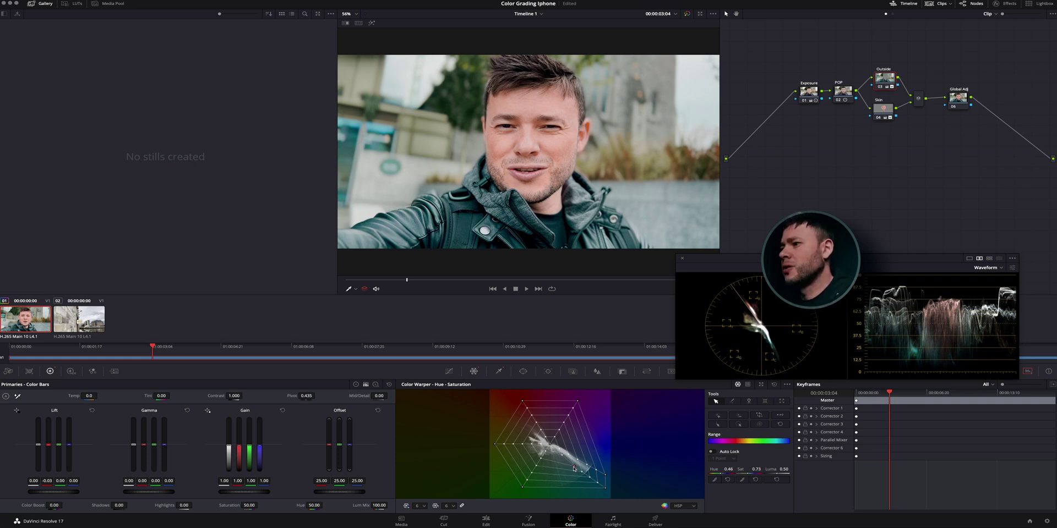
{"action": "left_click", "coordinate": [582, 477]}
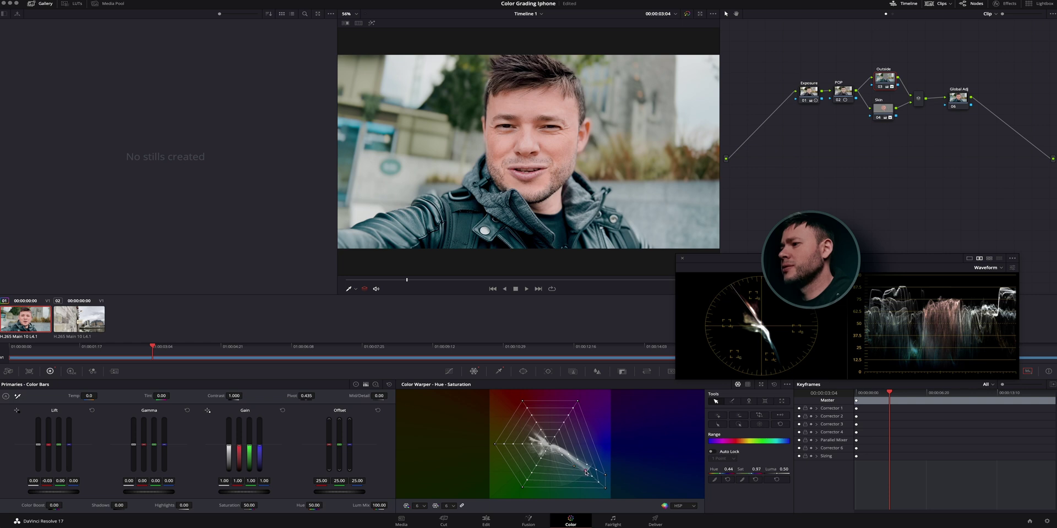
{"action": "left_click_drag", "start_coordinate": [582, 475], "coordinate": [587, 479]}
{"action": "key", "text": "super+z"}
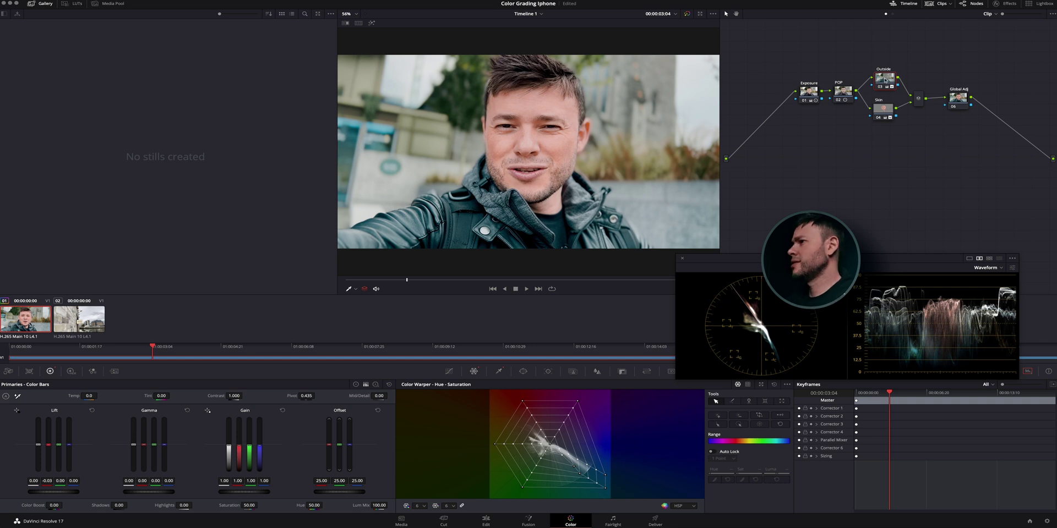
Compare the picture with the Outside node disabled and enabled, and with the whole grade bypassed
{"action": "mouse_move", "coordinate": [885, 79]}
{"action": "key", "text": "super+d"}
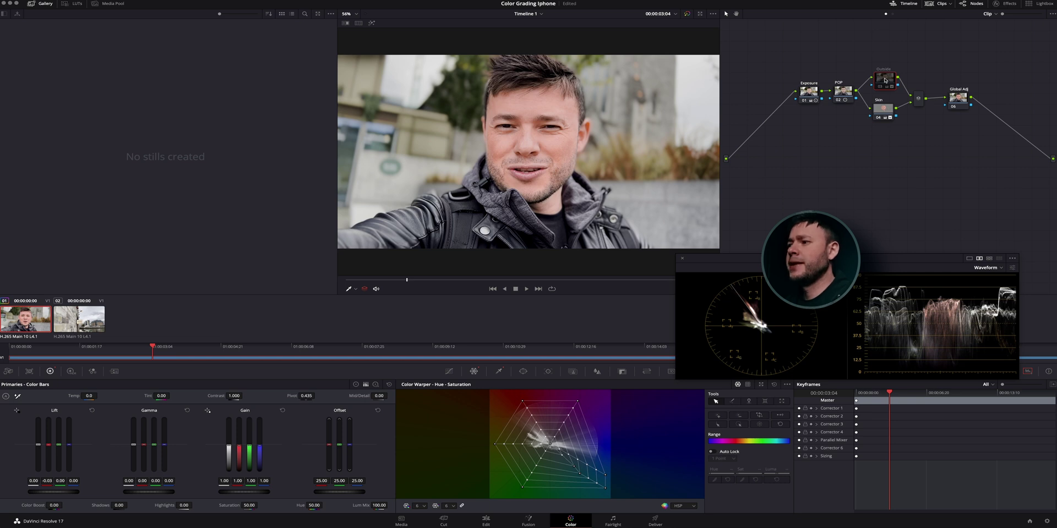
{"action": "key", "text": "super+d"}
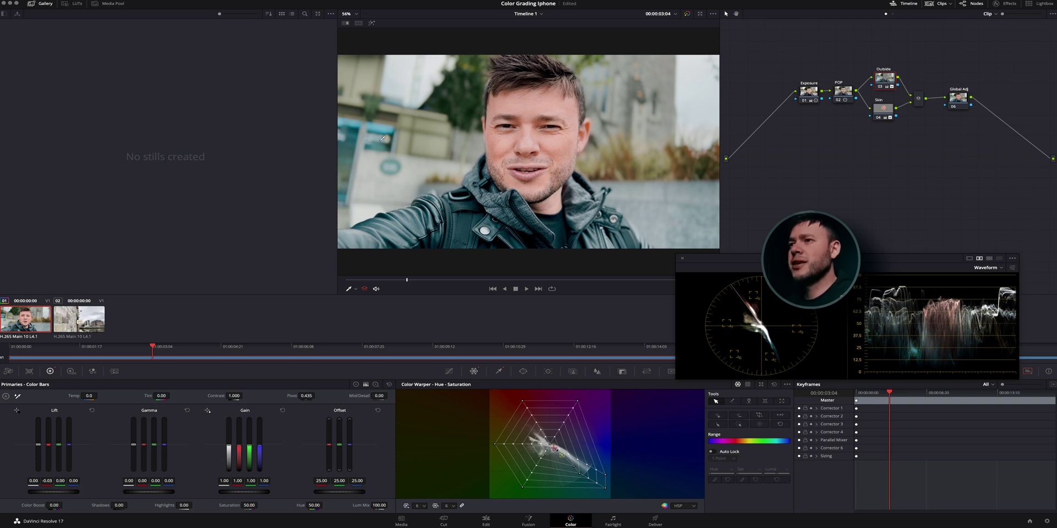
{"action": "key", "text": "ctrl+d"}
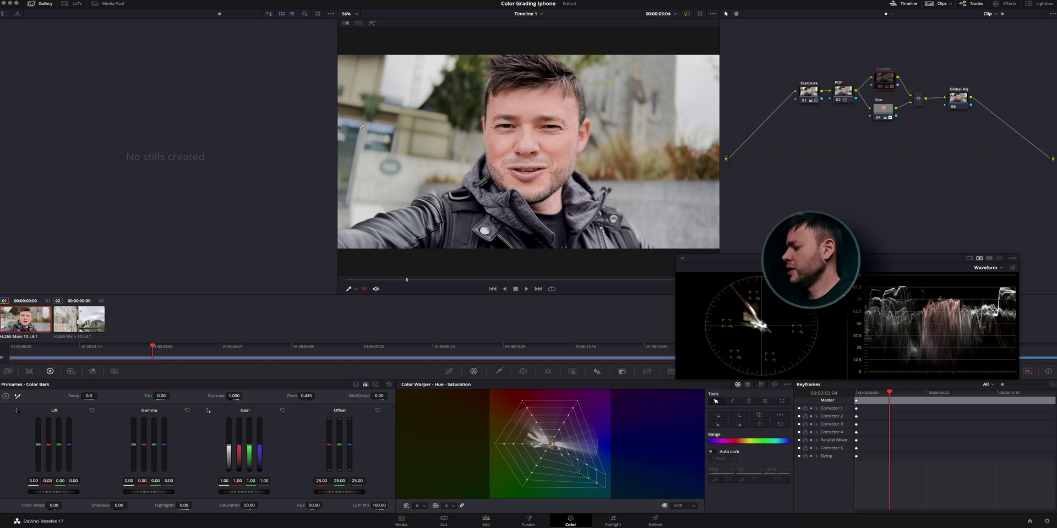
{"action": "key", "text": "ctrl+d"}
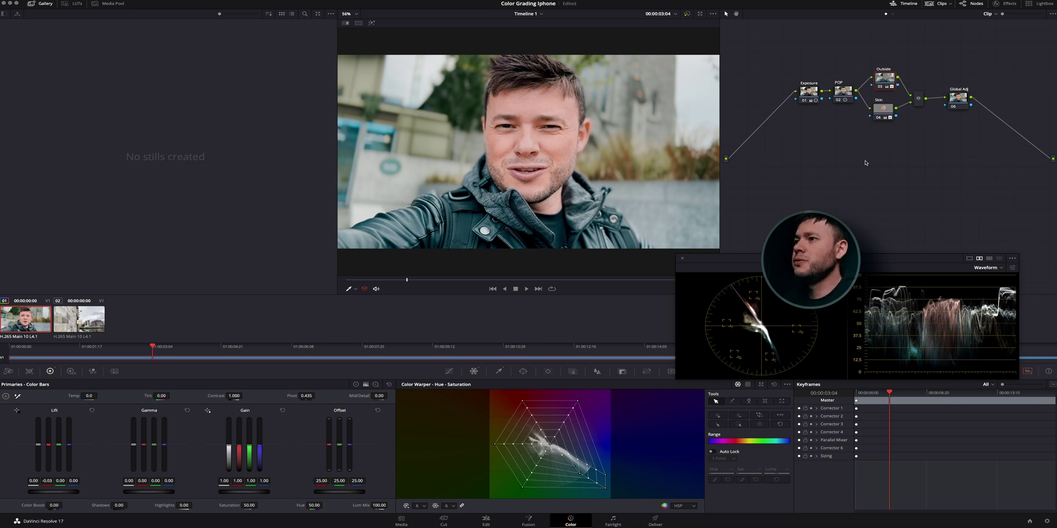
{"action": "key", "text": "shift+d"}
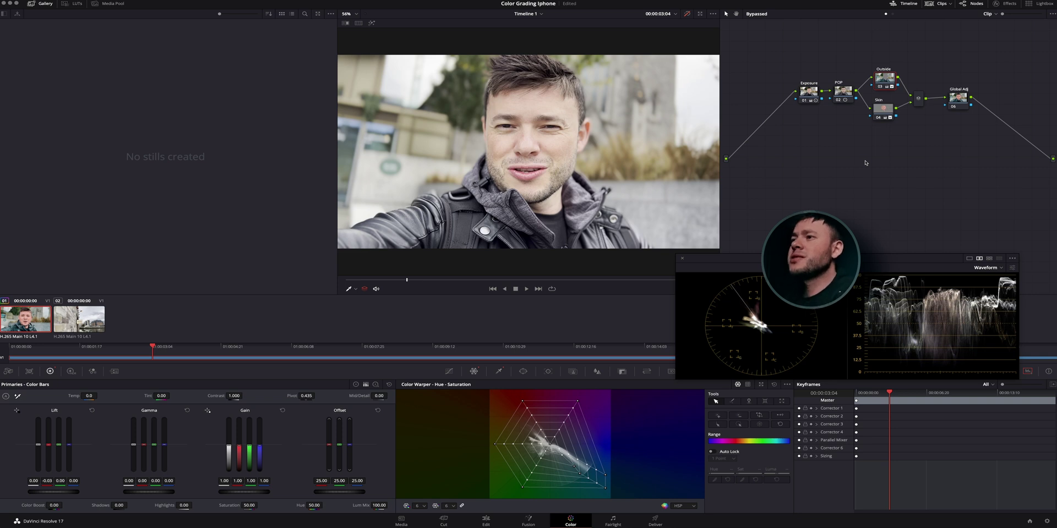
{"action": "key", "text": "shift+d"}
Re-enable the Exposure, POP, Skin and Outside nodes one after another to review each stage of the grade
{"action": "left_click", "coordinate": [806, 96]}
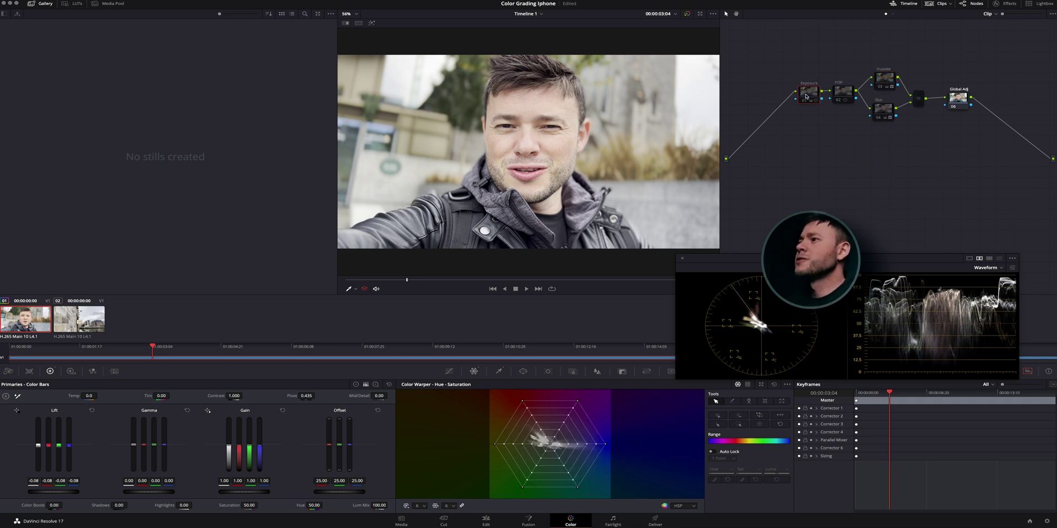
{"action": "key", "text": "super+d"}
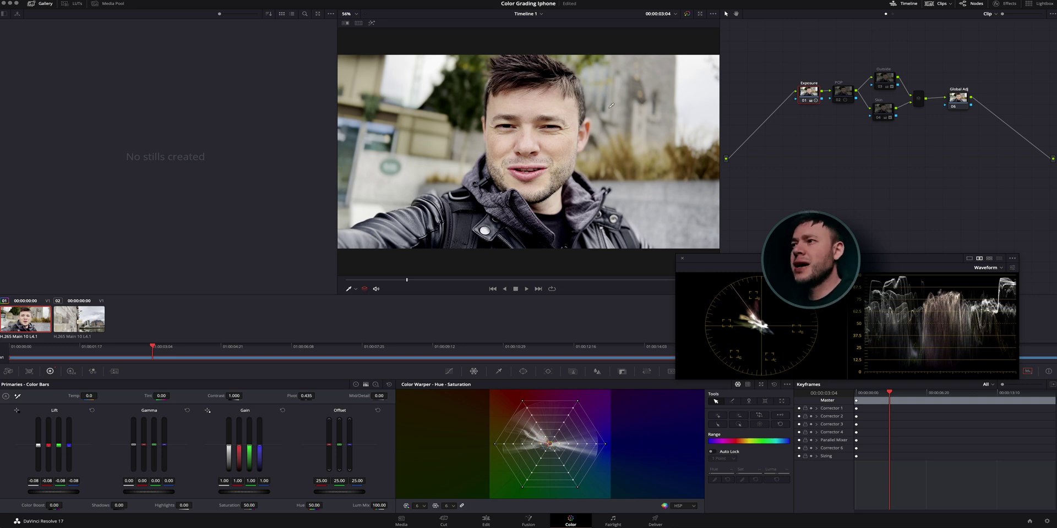
{"action": "left_click", "coordinate": [841, 96]}
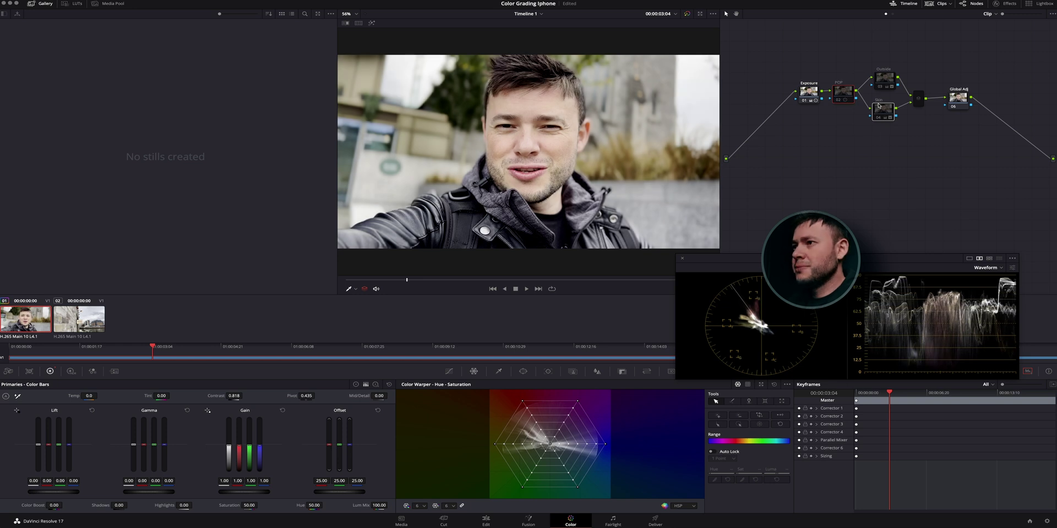
{"action": "left_click", "coordinate": [882, 108]}
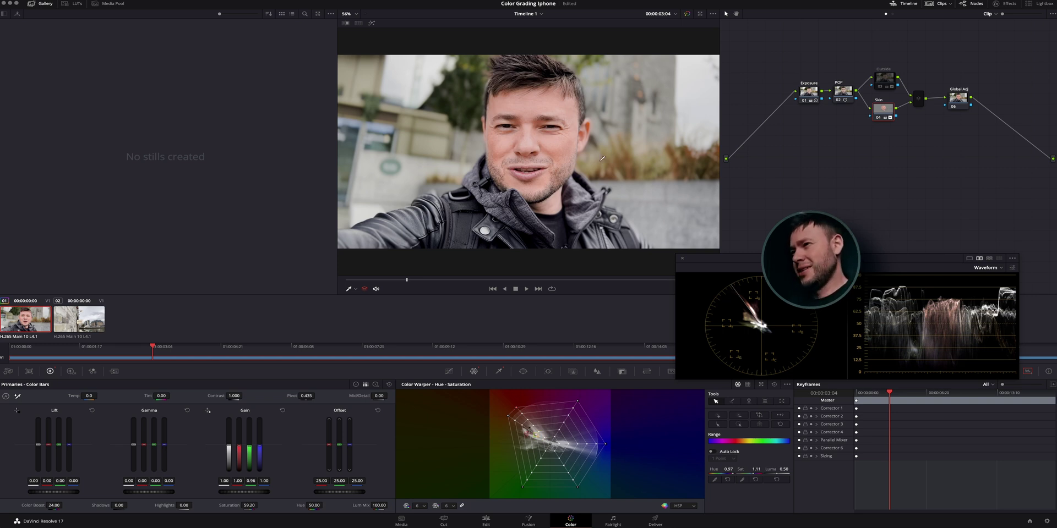
{"action": "left_click", "coordinate": [885, 82]}
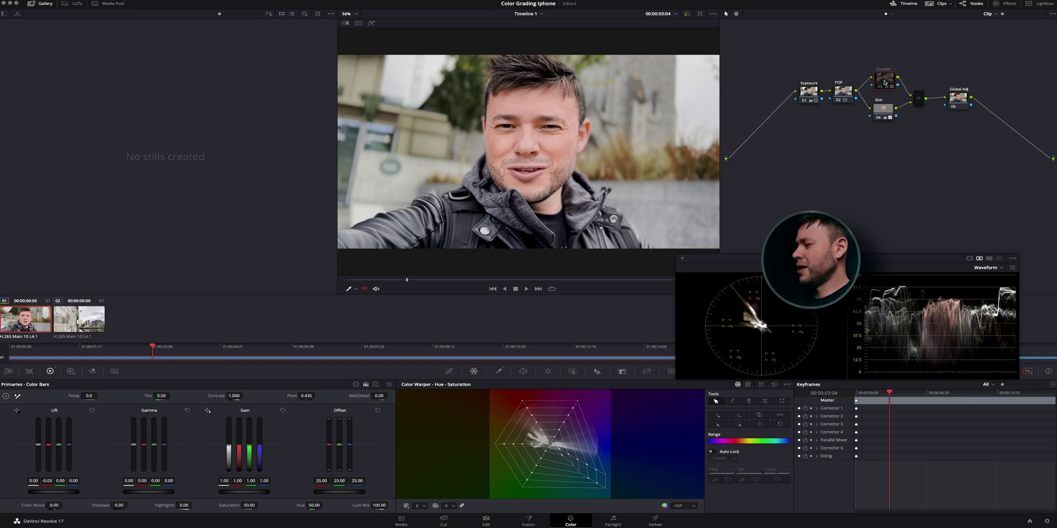
{"action": "key", "text": "ctrl+d"}
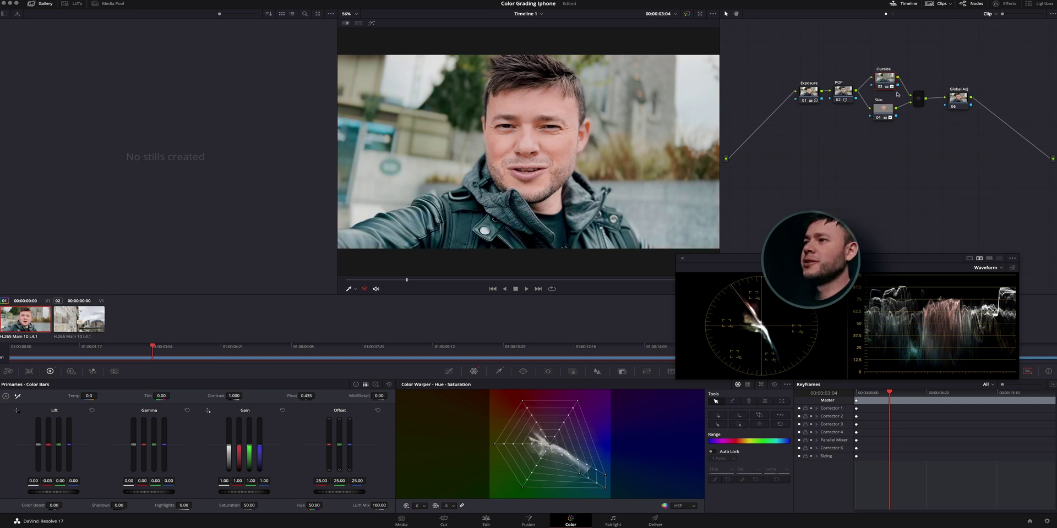
Select the Exposure, POP, Outside and Skin nodes together and toggle them off and on to compare before and after
{"action": "left_click_drag", "start_coordinate": [907, 140], "coordinate": [792, 48]}
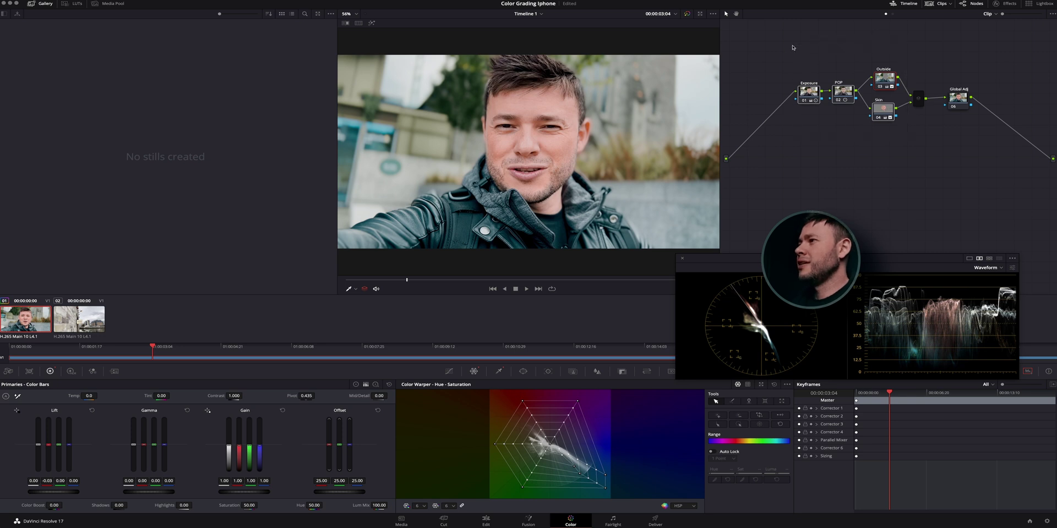
{"action": "key", "text": "ctrl+d"}
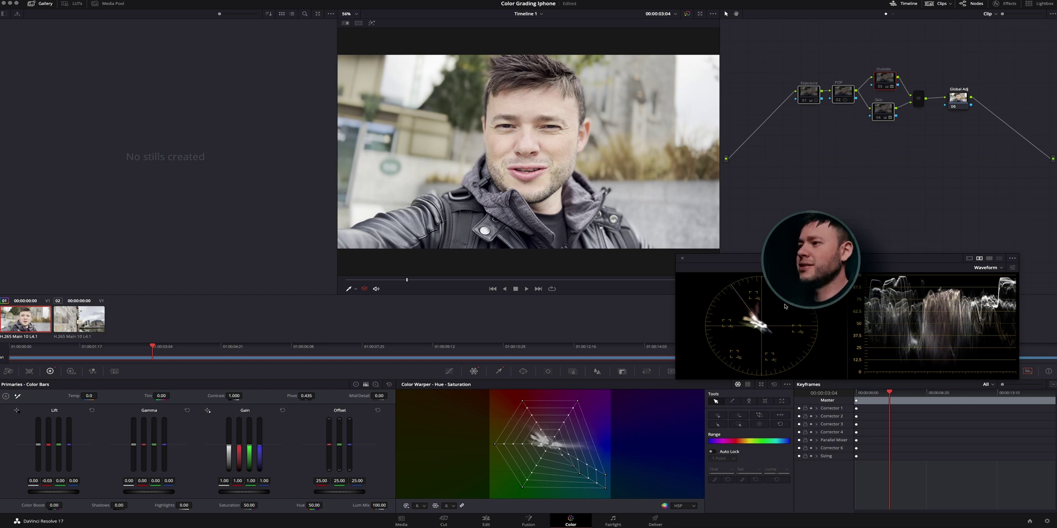
{"action": "key", "text": "ctrl+d"}
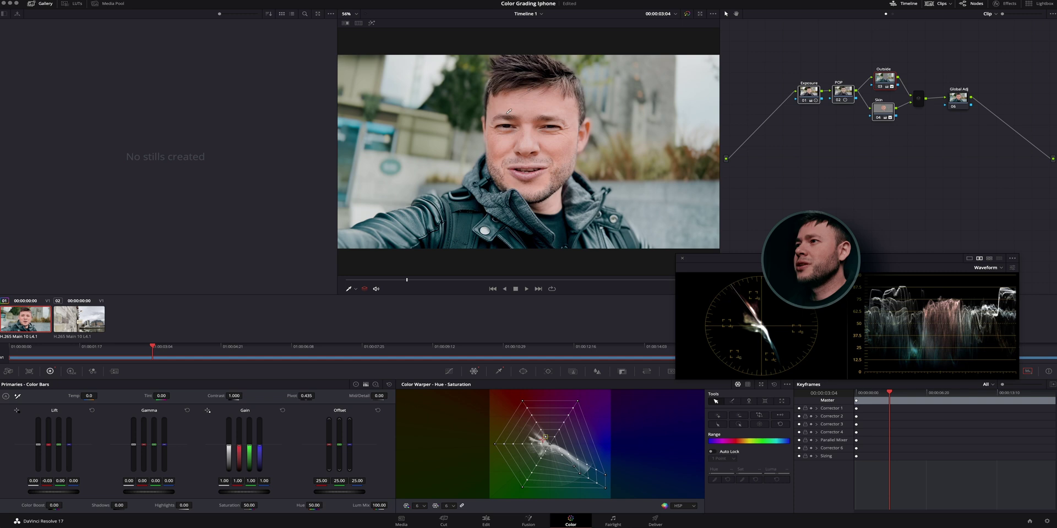
Select the Global Adj node and move the scopes window off the node graph, over the keyframes area
{"action": "left_click", "coordinate": [959, 95]}
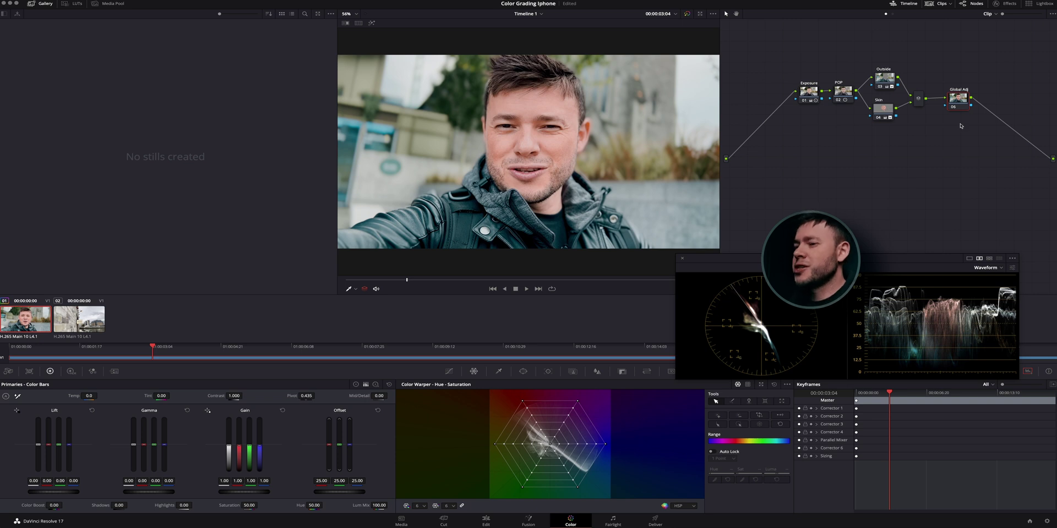
{"action": "left_click_drag", "start_coordinate": [749, 268], "coordinate": [778, 395]}
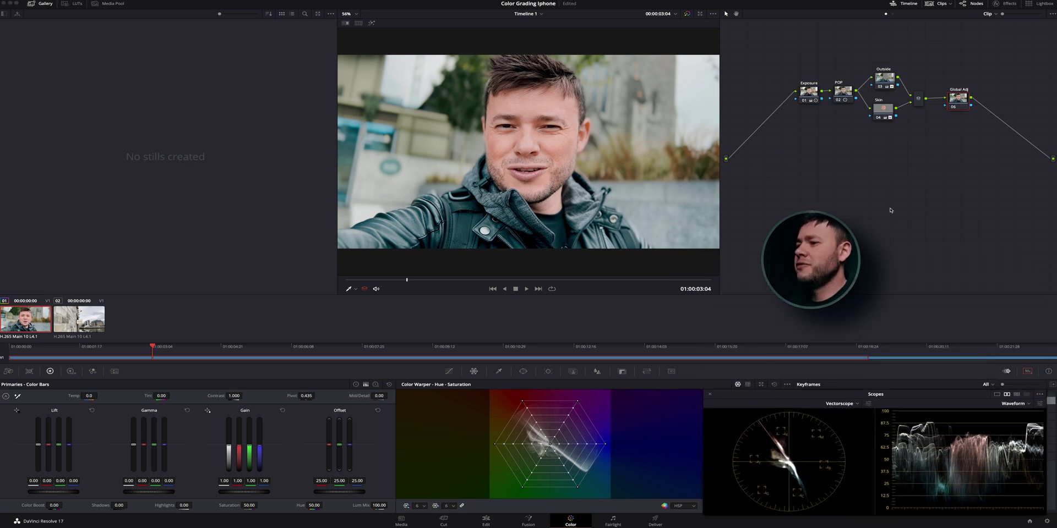
On the Global Adj node, try a Blur radius of 0.28, reset it, and set the radius to 0.53 on all channels
{"action": "left_click", "coordinate": [595, 372]}
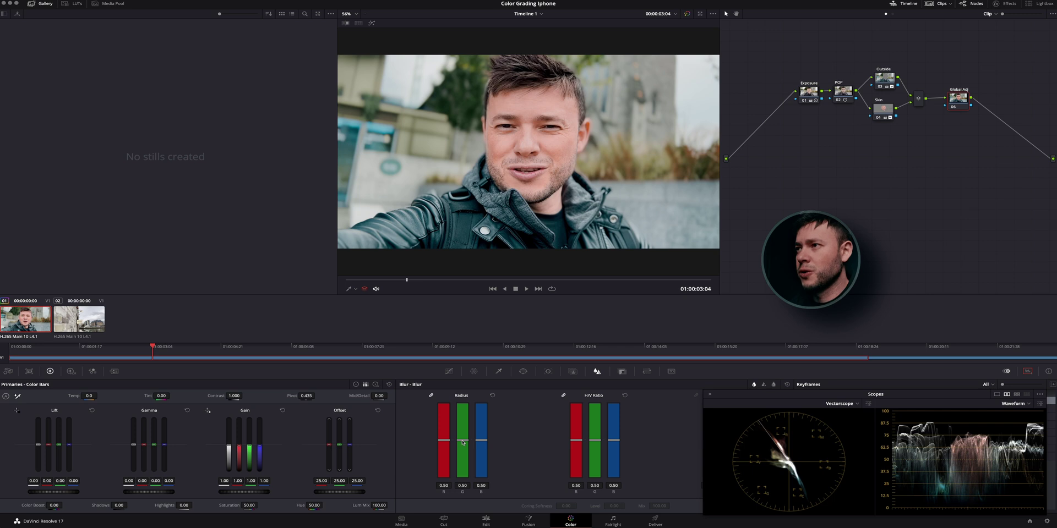
{"action": "left_click_drag", "start_coordinate": [462, 442], "coordinate": [462, 460]}
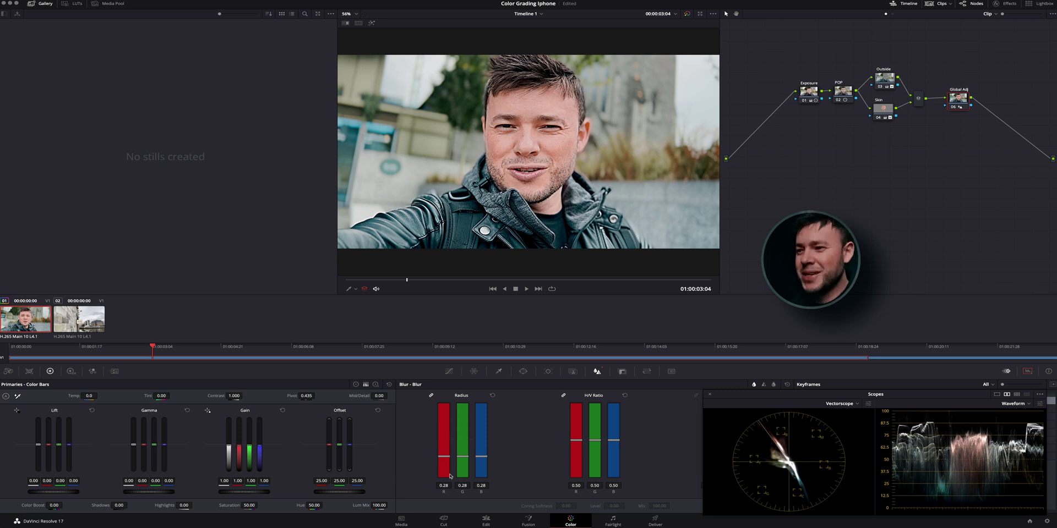
{"action": "left_click", "coordinate": [493, 396]}
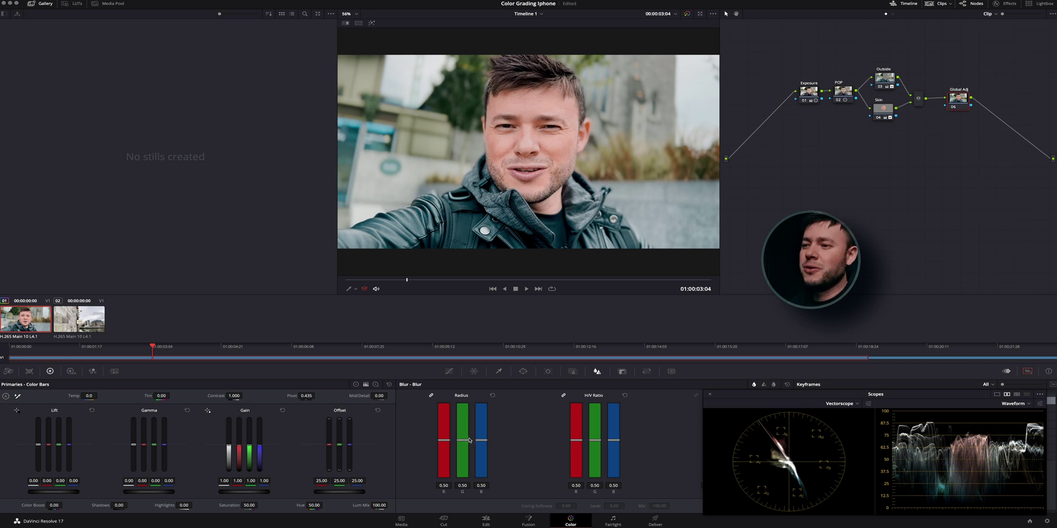
{"action": "left_click_drag", "start_coordinate": [463, 441], "coordinate": [464, 438]}
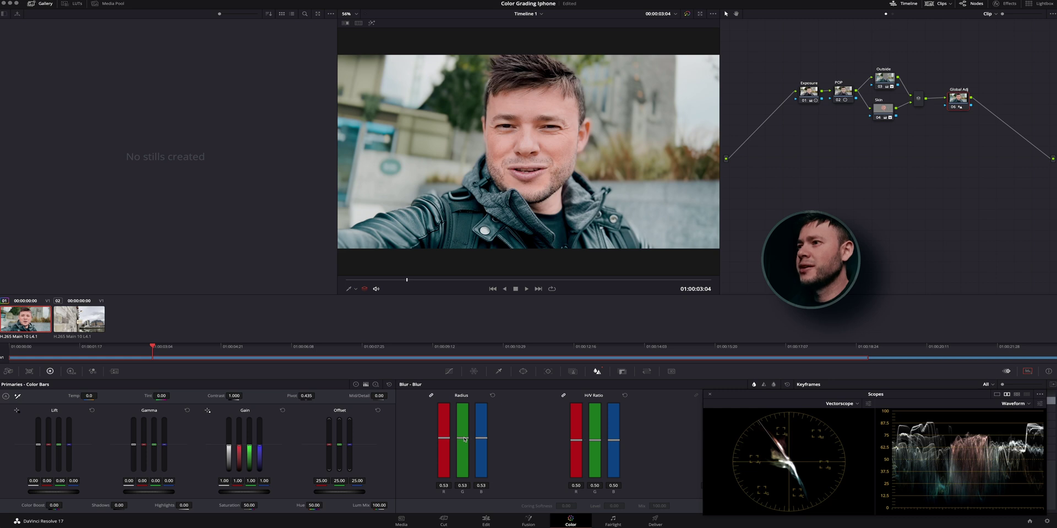
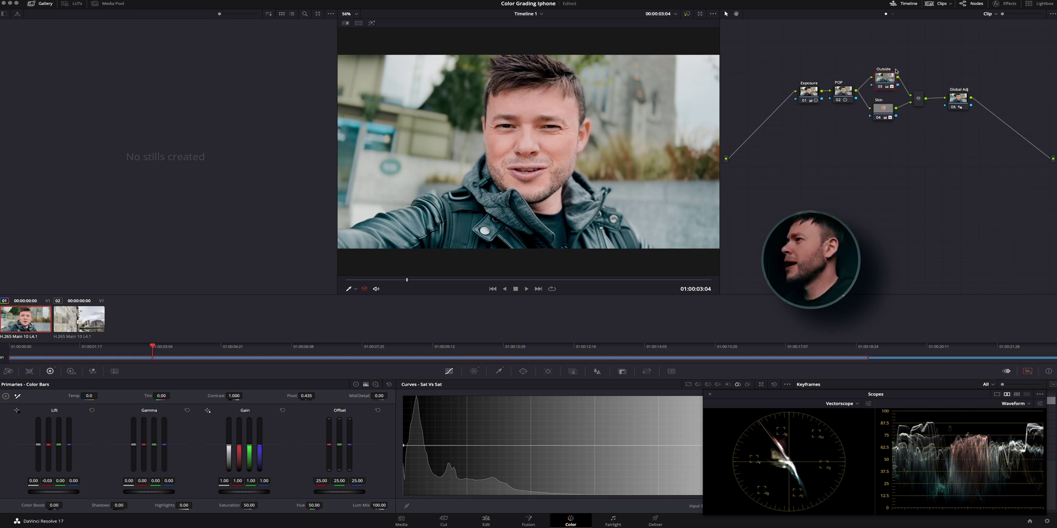
Show the Sat Vs Sat curve for the Outside node and move the scopes window clear of the curve graph
{"action": "mouse_move", "coordinate": [882, 81]}
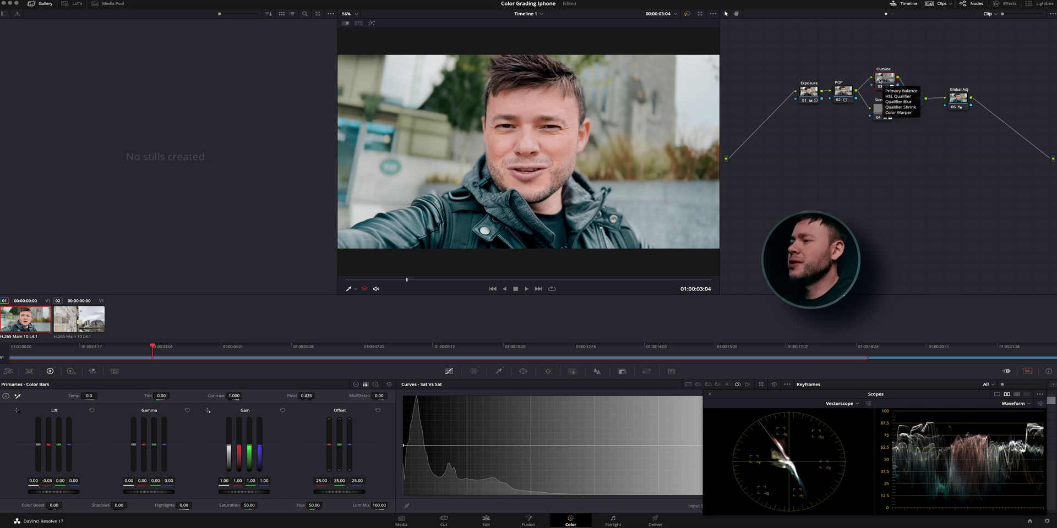
{"action": "left_click", "coordinate": [449, 373]}
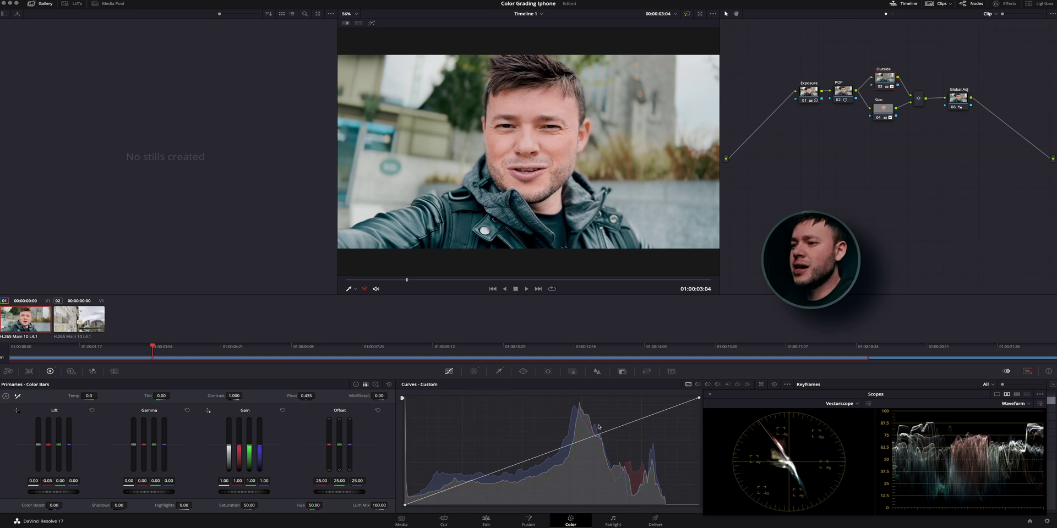
{"action": "left_click", "coordinate": [728, 385]}
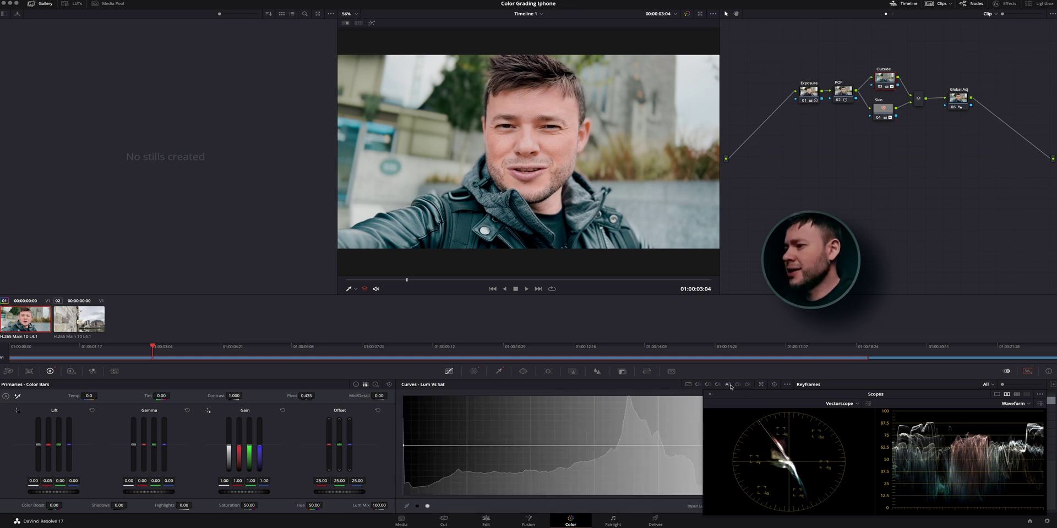
{"action": "left_click", "coordinate": [737, 385]}
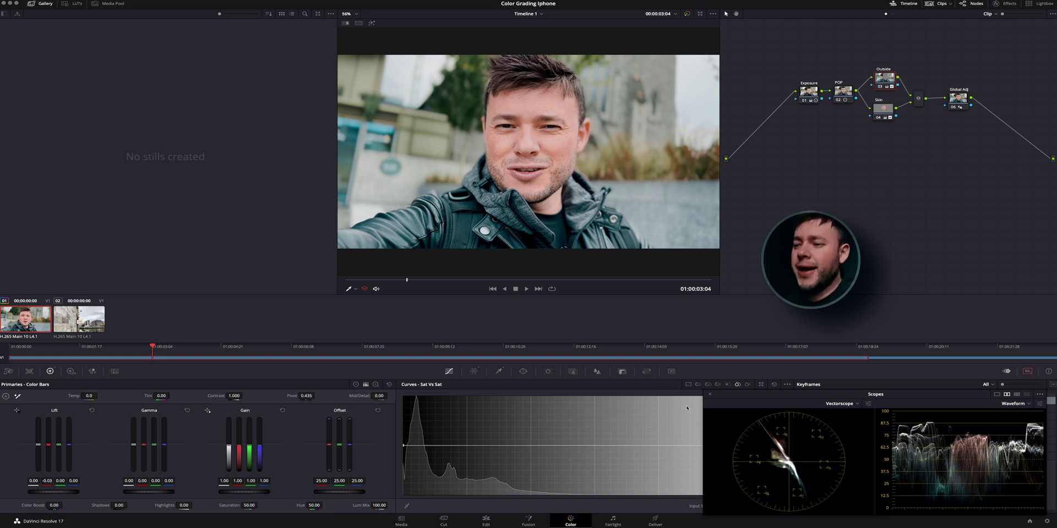
{"action": "left_click_drag", "start_coordinate": [748, 397], "coordinate": [862, 386]}
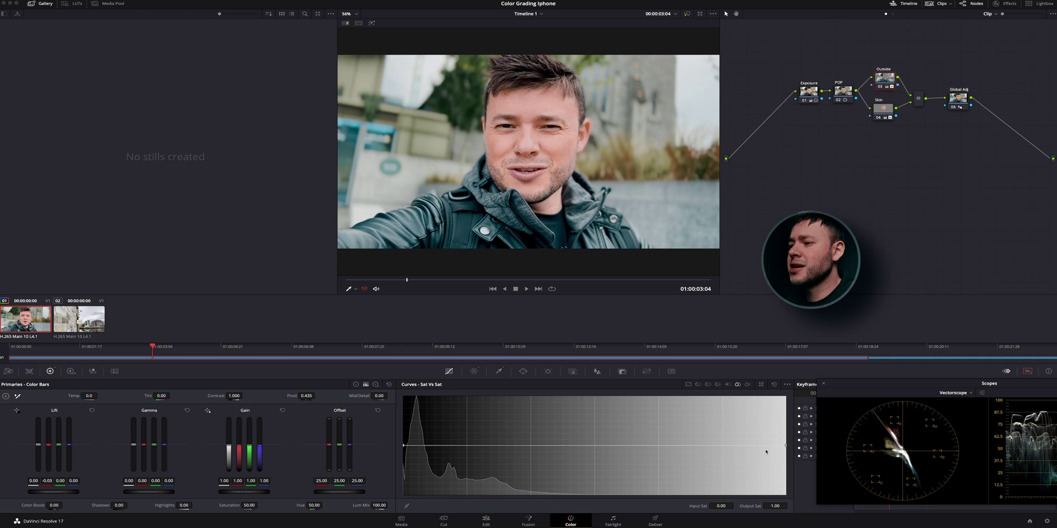
Add a control point in the low-saturation range of the Sat Vs Sat curve and lower the zero-saturation end to an output of 0.00
{"action": "left_click", "coordinate": [467, 447]}
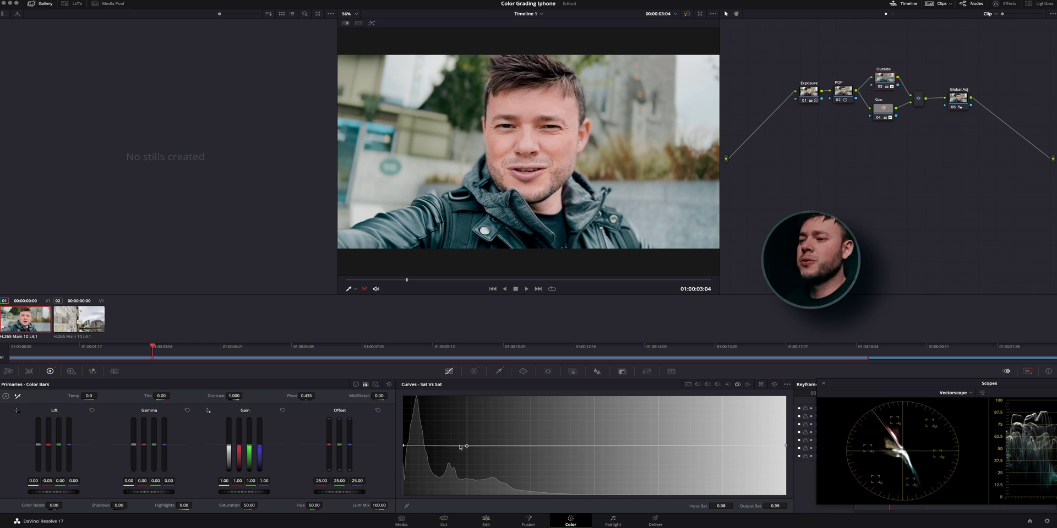
{"action": "left_click_drag", "start_coordinate": [403, 447], "coordinate": [412, 499]}
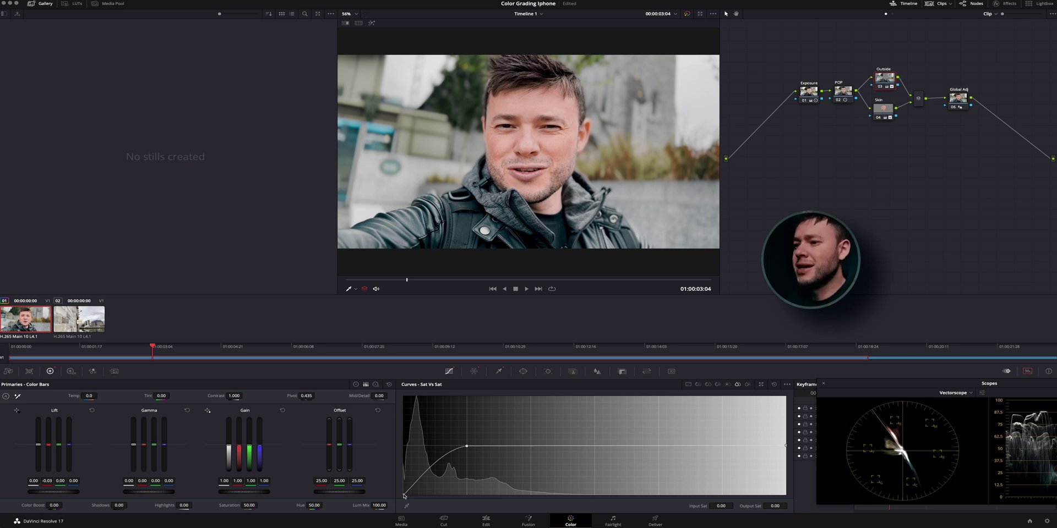
{"action": "left_click_drag", "start_coordinate": [404, 495], "coordinate": [396, 408]}
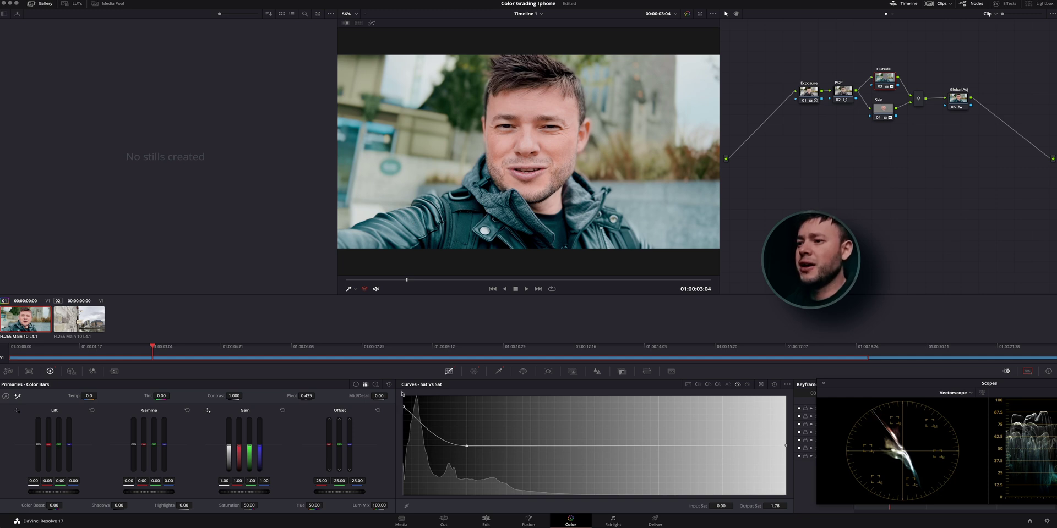
{"action": "left_click_drag", "start_coordinate": [402, 407], "coordinate": [374, 505]}
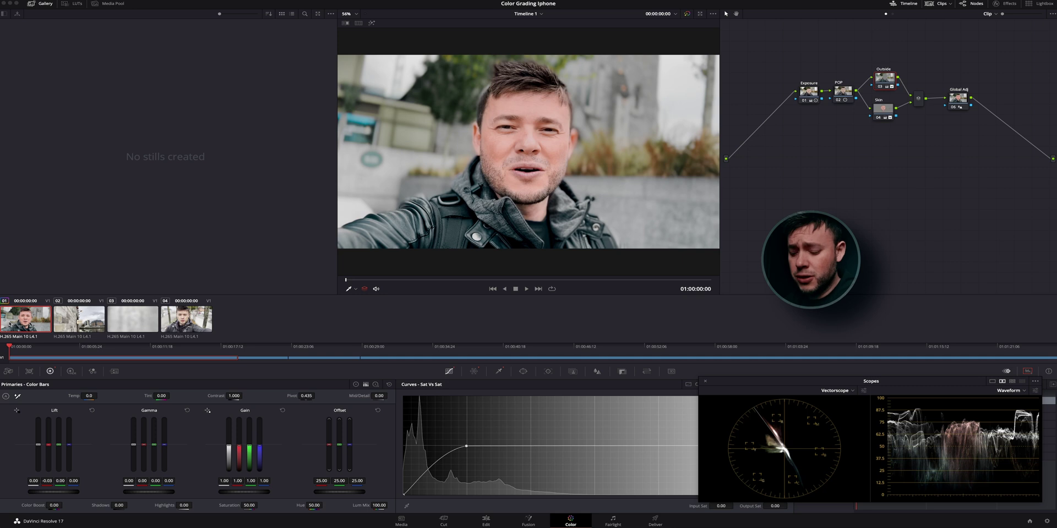
Paste clip 01's grade onto clip 02, undo and reapply it to compare, and play the graded shot
{"action": "left_click", "coordinate": [65, 322]}
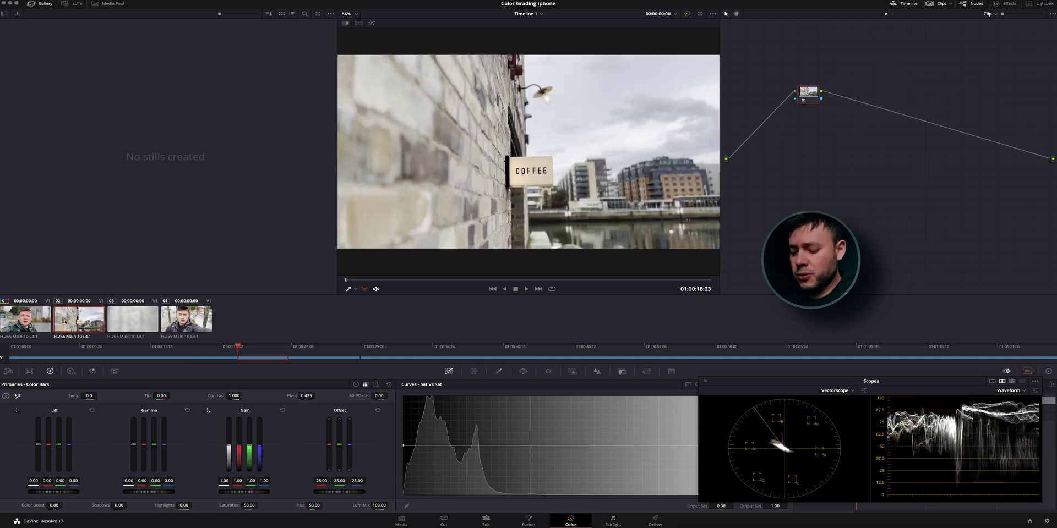
{"action": "key", "text": "super+v"}
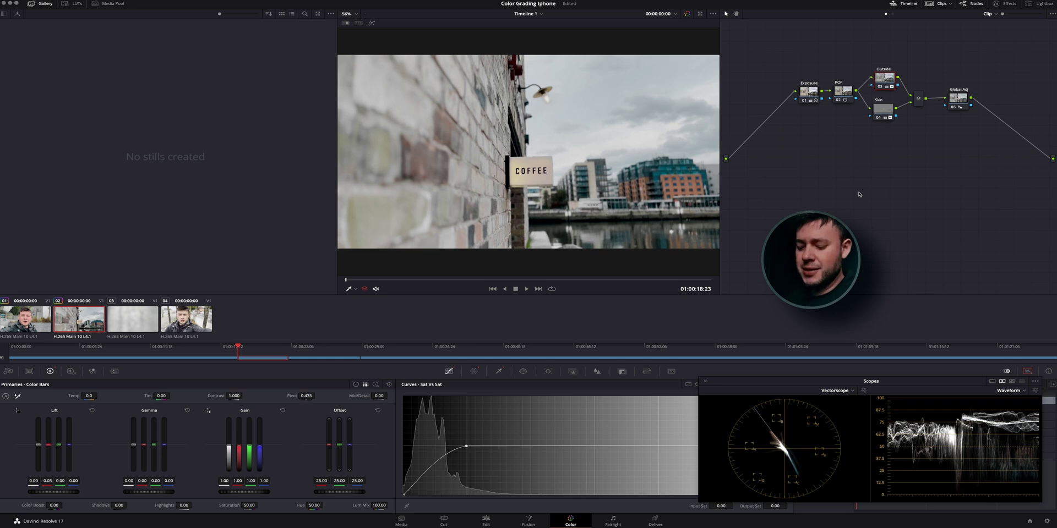
{"action": "key", "text": "super+Home"}
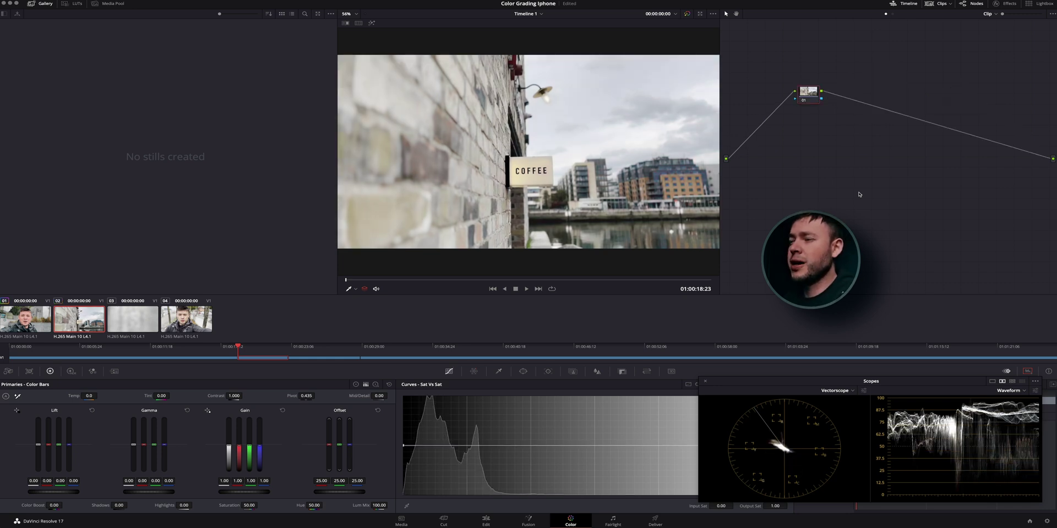
{"action": "key", "text": "super+z"}
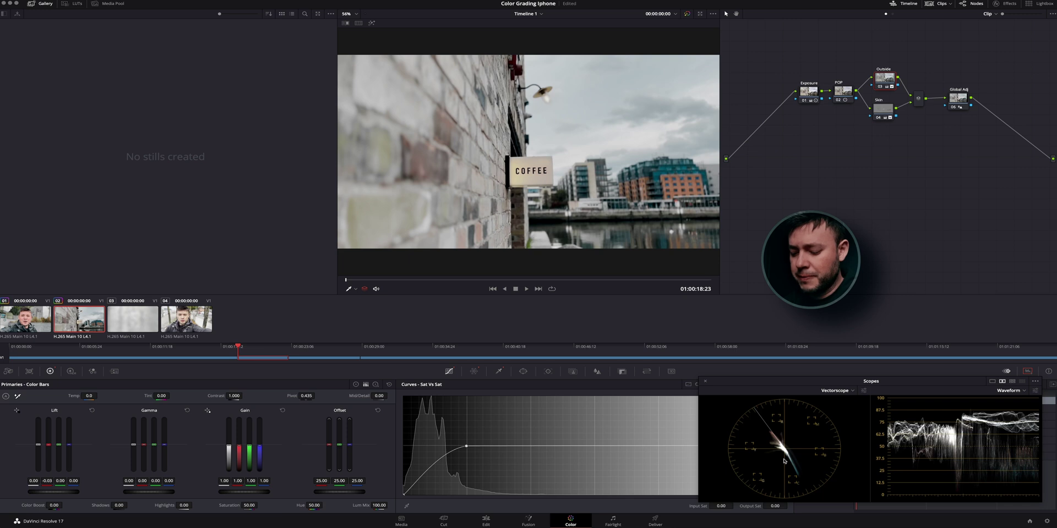
{"action": "key", "text": "super+z"}
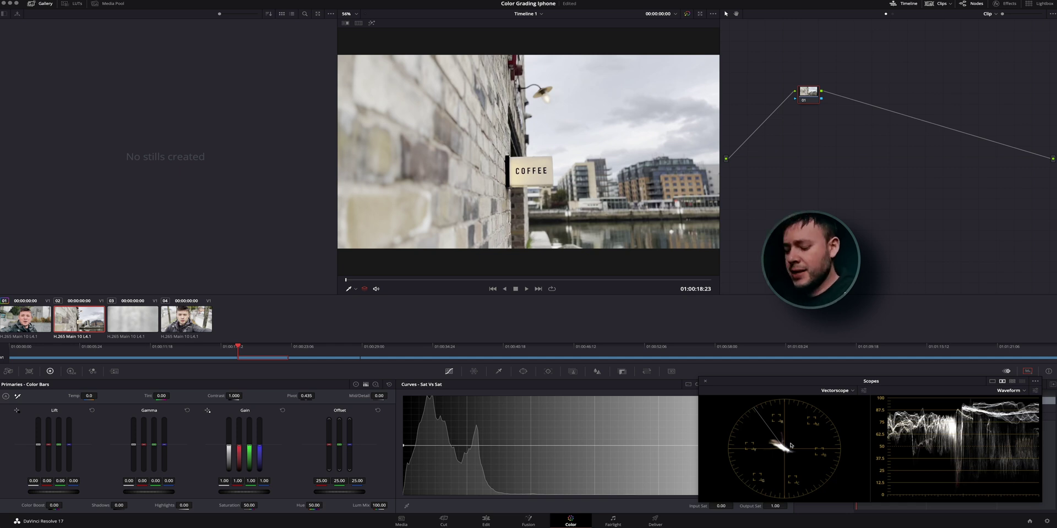
{"action": "key", "text": "super+v"}
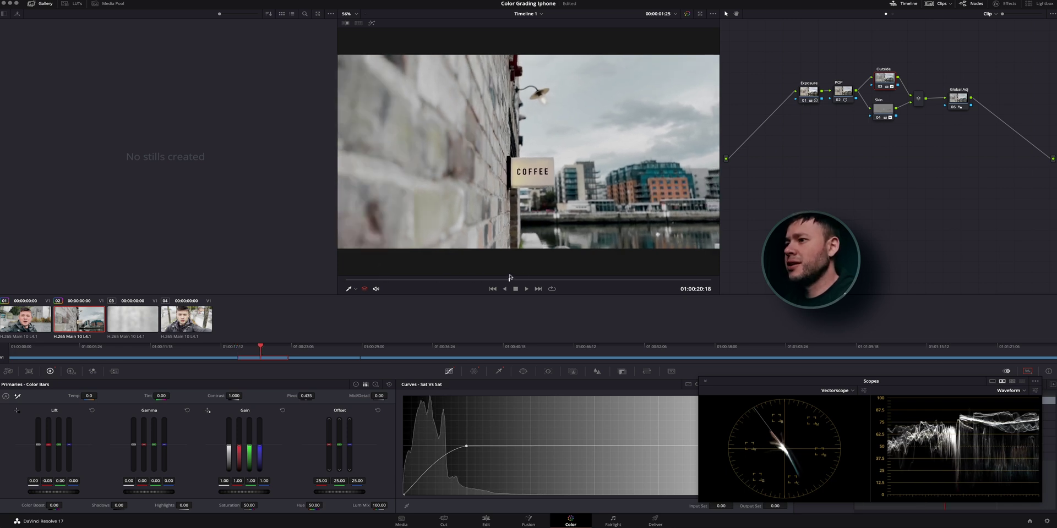
{"action": "left_click_drag", "start_coordinate": [576, 280], "coordinate": [384, 280]}
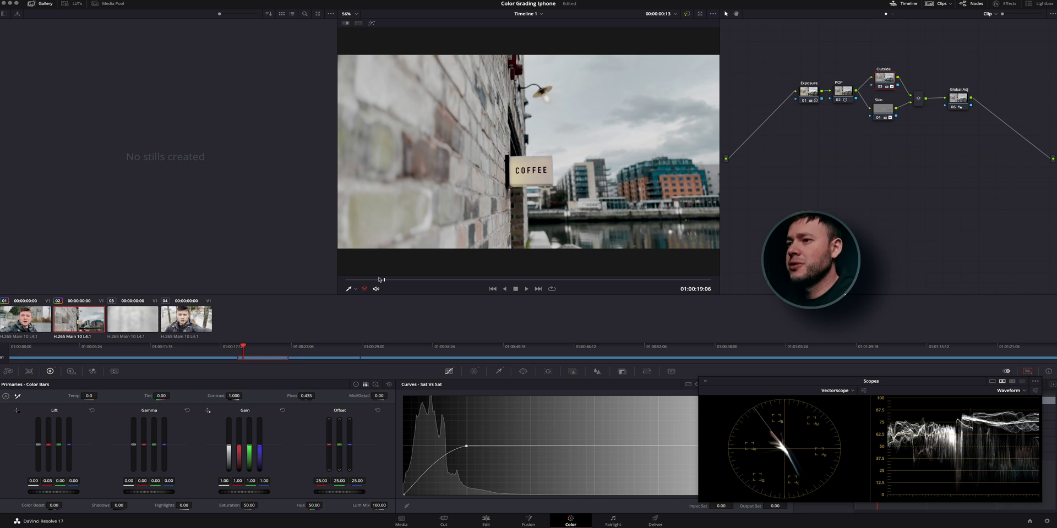
{"action": "key", "text": "space"}
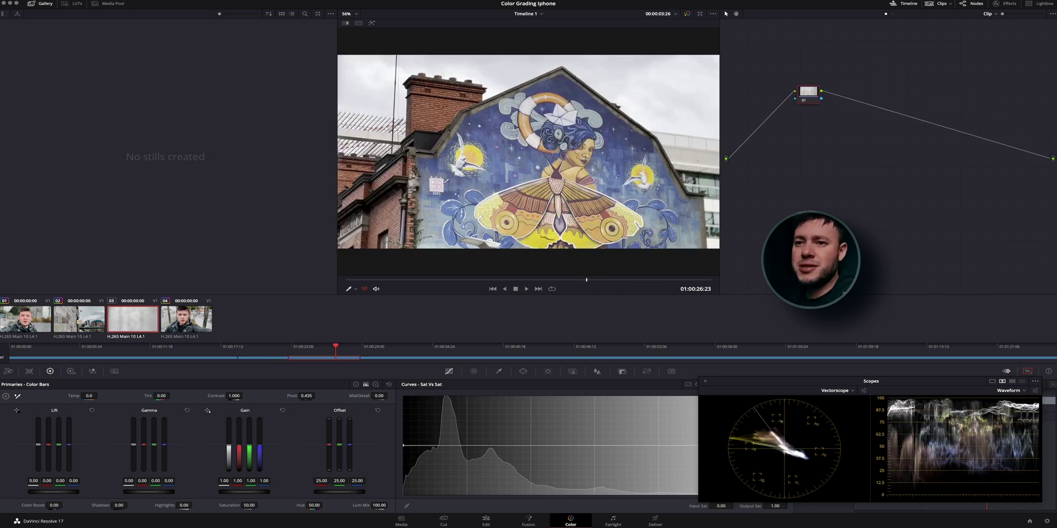
Apply clip 01's grade to clip 03, with the playhead on the mural frame at 01:00:26:18
{"action": "left_click", "coordinate": [24, 326]}
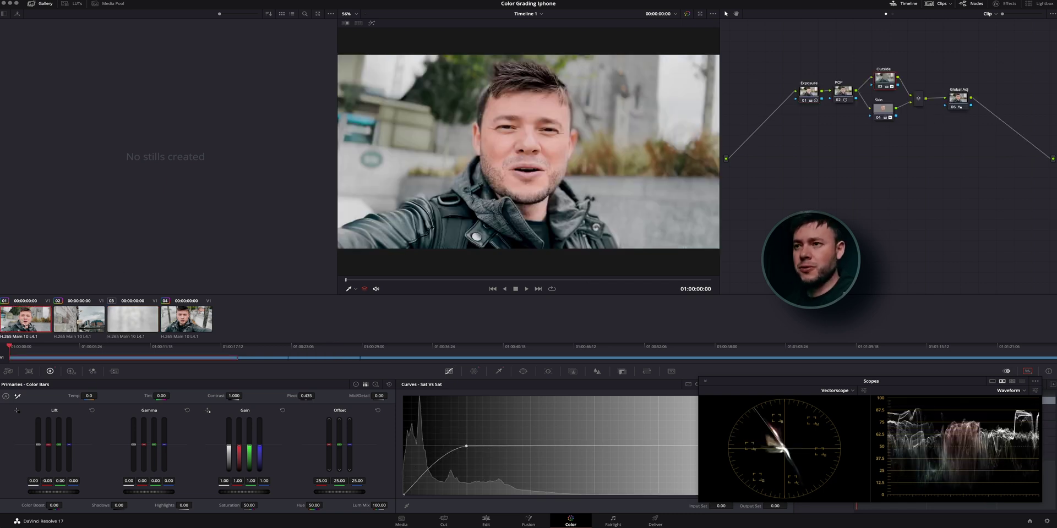
{"action": "left_click", "coordinate": [130, 322]}
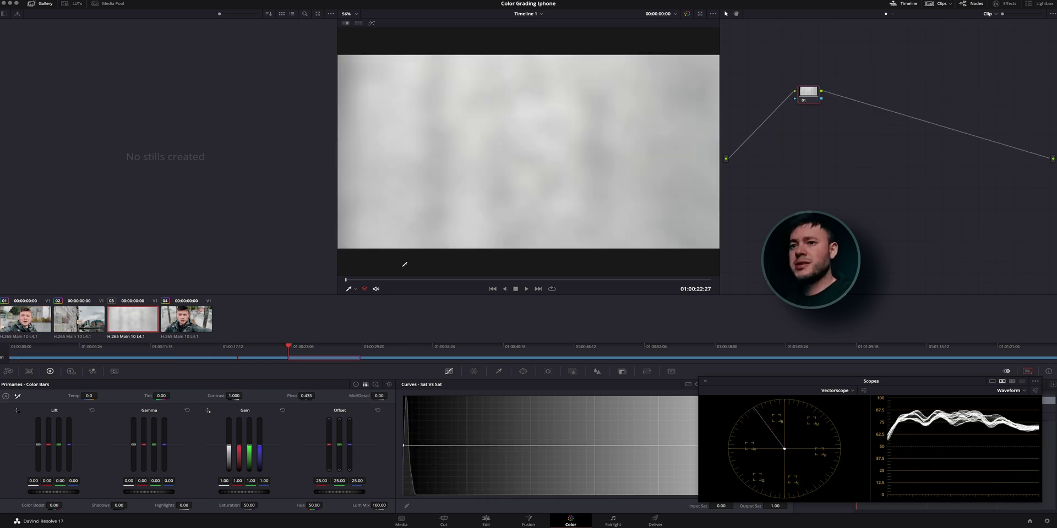
{"action": "left_click_drag", "start_coordinate": [347, 280], "coordinate": [578, 292]}
{"action": "key", "text": "super+v"}
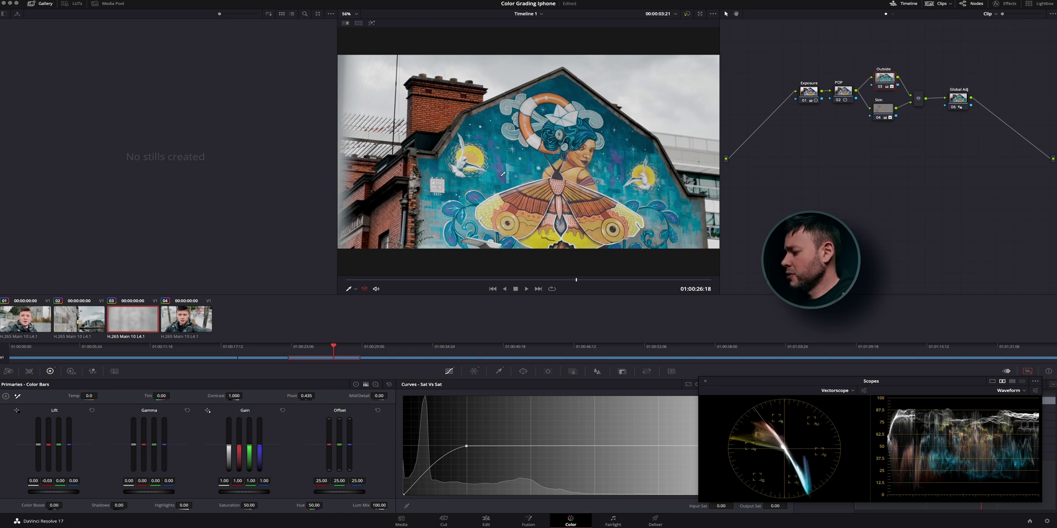
Bypass and restore all grades on the mural shot to compare before and after
{"action": "key", "text": "shift+d"}
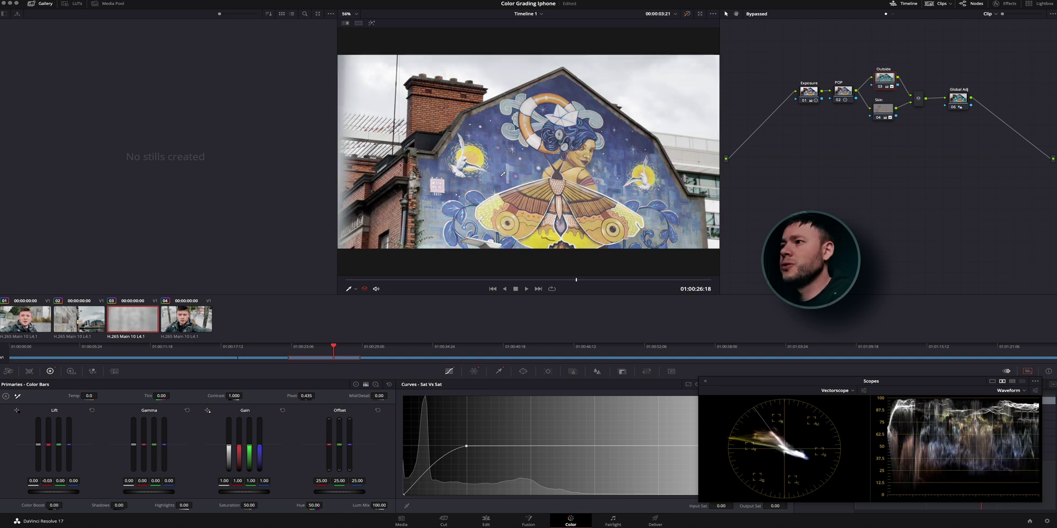
{"action": "key", "text": "shift+d"}
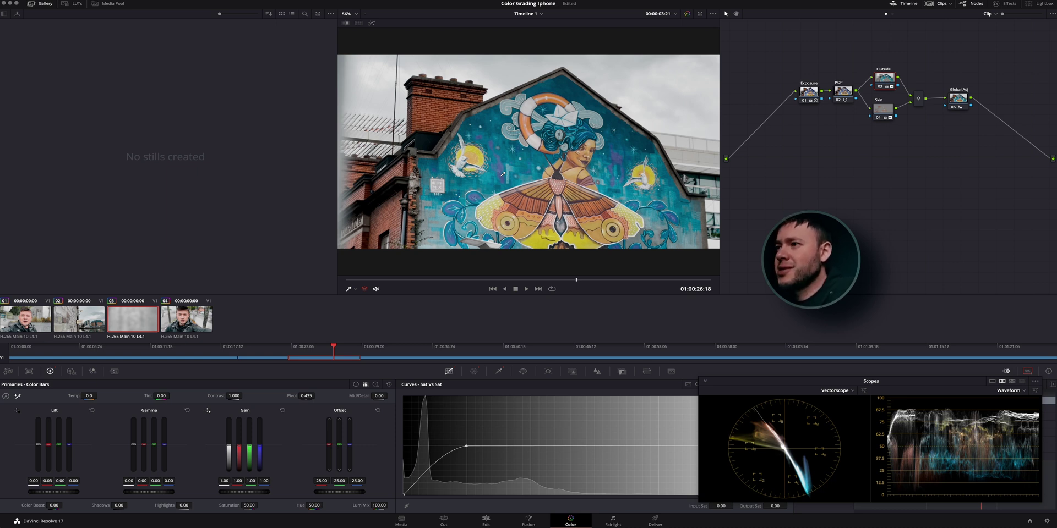
{"action": "key", "text": "shift+d"}
{"action": "key", "text": "shift+d"}
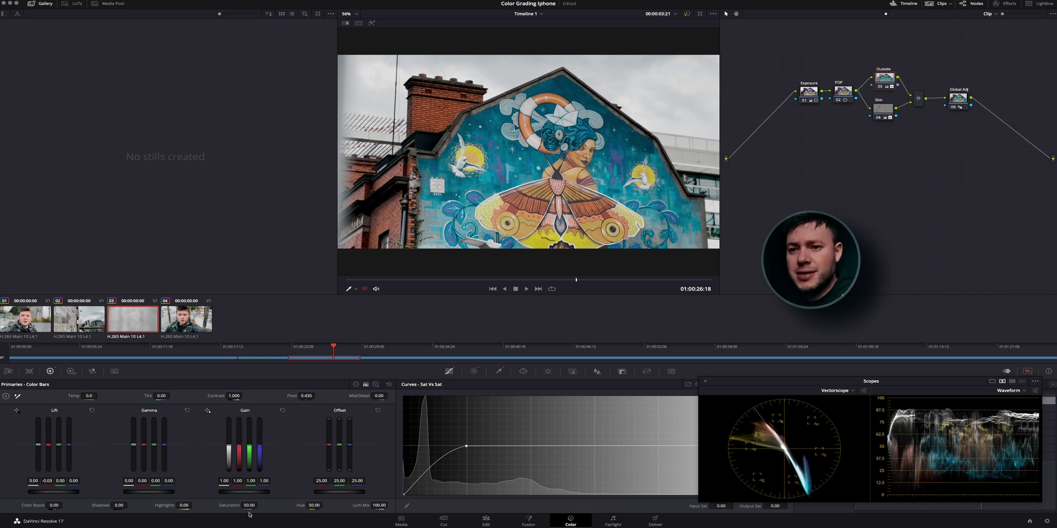
Try a saturation of 36.80 and a Color Boost of -31.00 on clip 03's Outside node, resetting each
{"action": "mouse_move", "coordinate": [249, 506]}
{"action": "left_mouse_down"}
{"action": "mouse_move", "coordinate": [237, 505]}
{"action": "mouse_move", "coordinate": [259, 505]}
{"action": "left_mouse_up"}
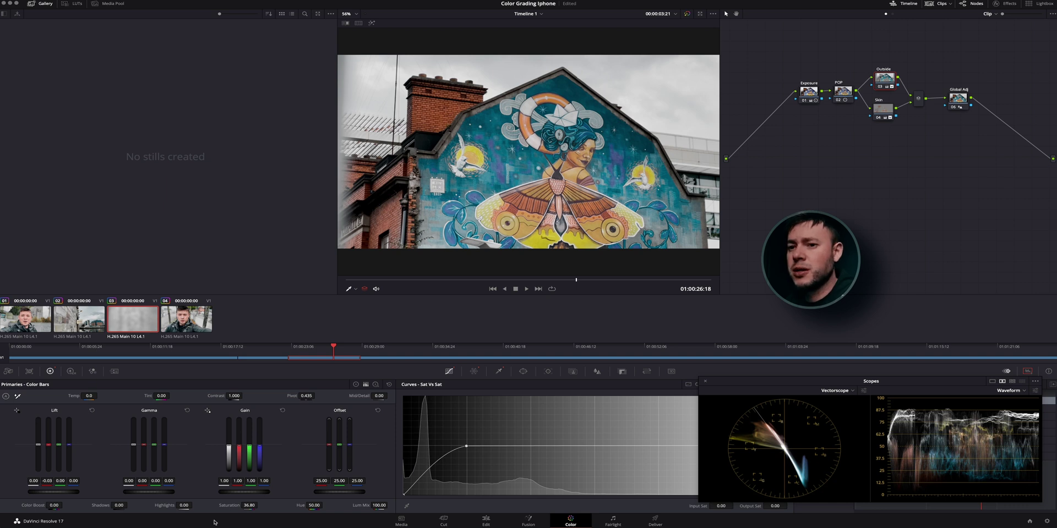
{"action": "double_click", "coordinate": [236, 506]}
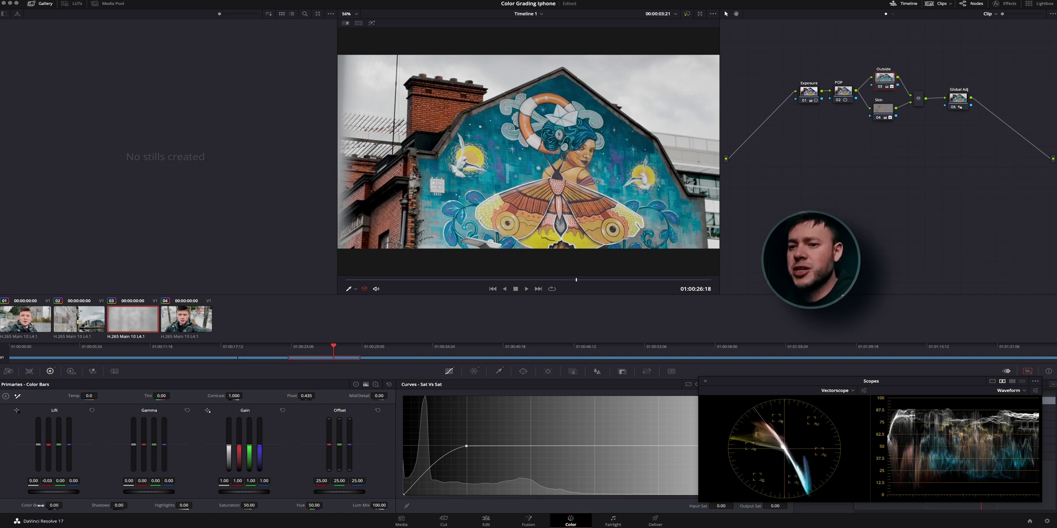
{"action": "left_click_drag", "start_coordinate": [65, 505], "coordinate": [64, 505]}
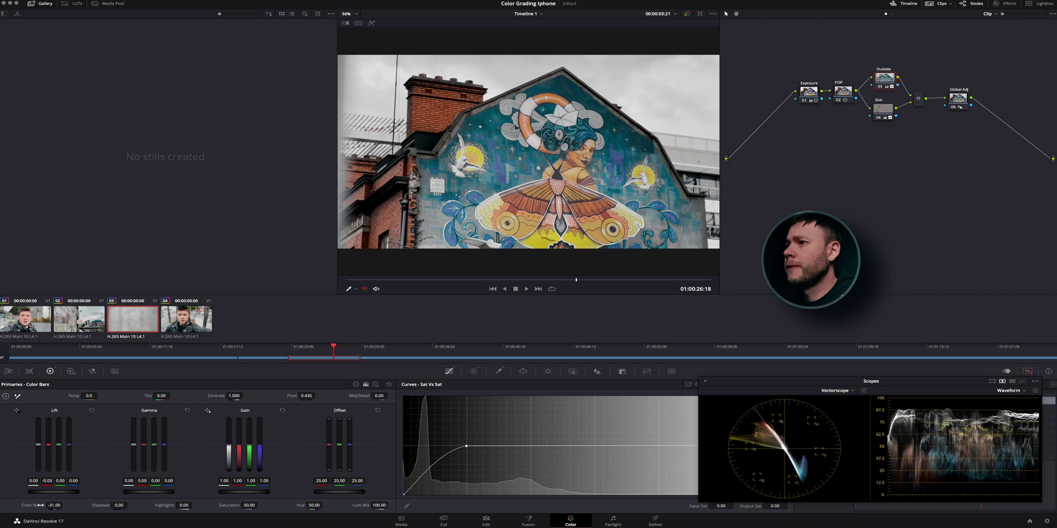
{"action": "double_click", "coordinate": [40, 506]}
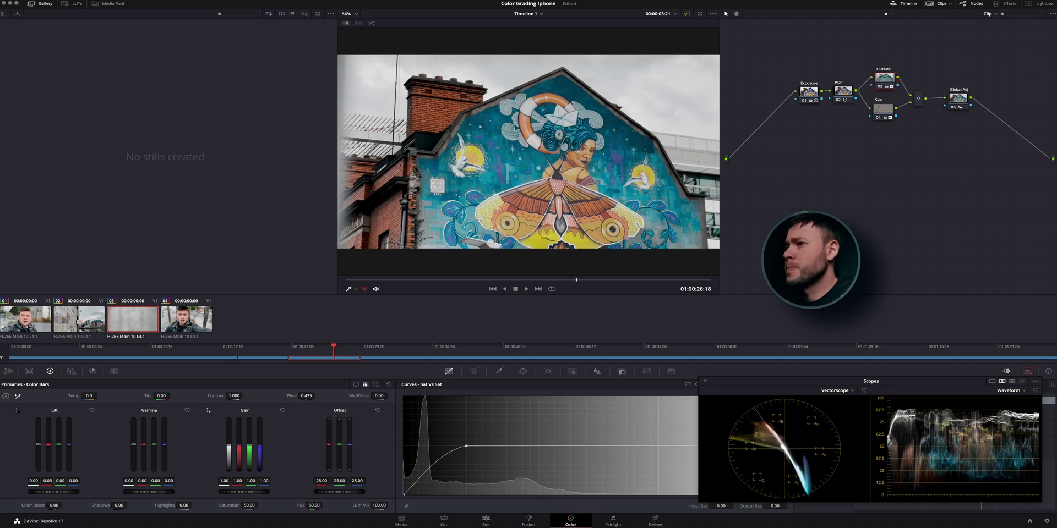
Set the saturation of clip 03's Outside node to 36.80, compare it with the grade bypassed, and save the project
{"action": "left_click_drag", "start_coordinate": [236, 505], "coordinate": [259, 505]}
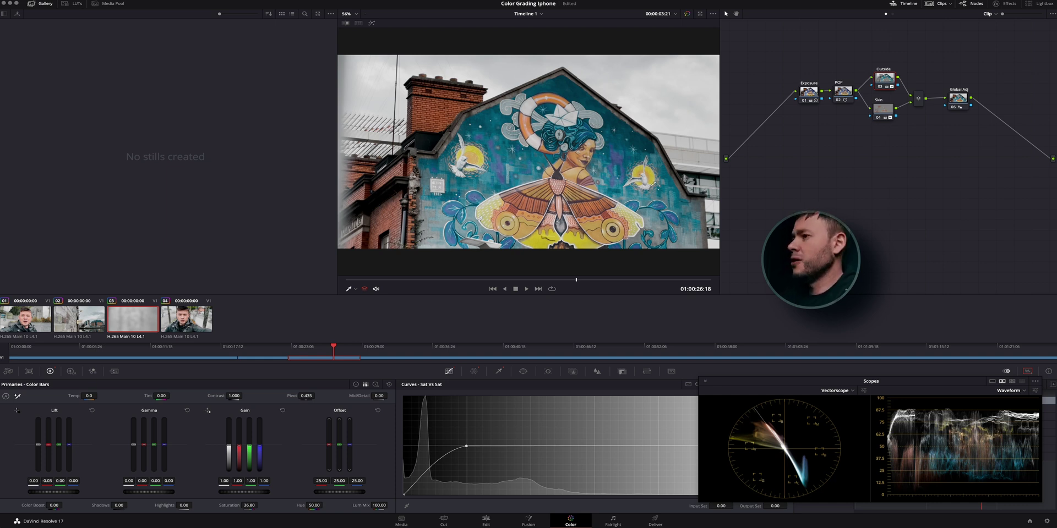
{"action": "key", "text": "shift+d"}
{"action": "key", "text": "shift+d"}
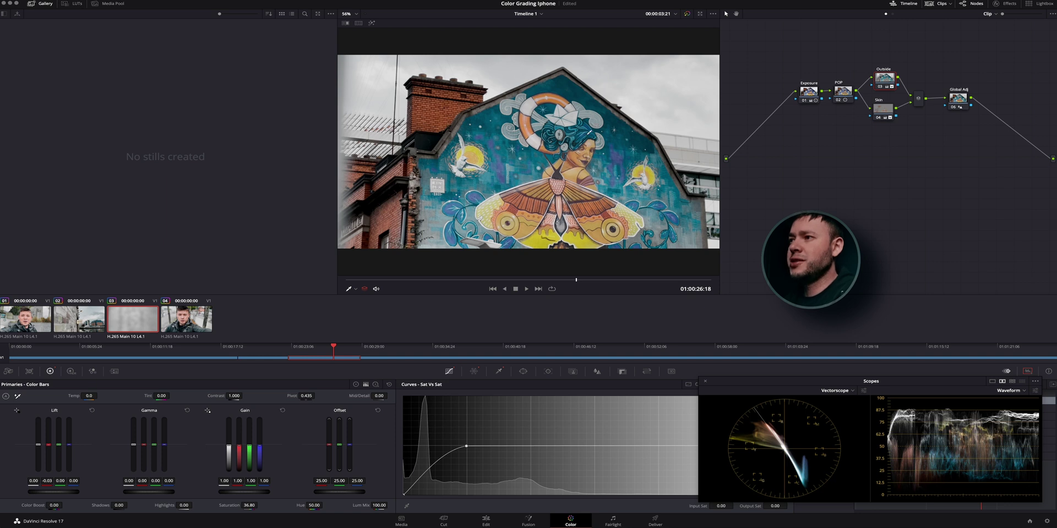
{"action": "key", "text": "ctrl+s"}
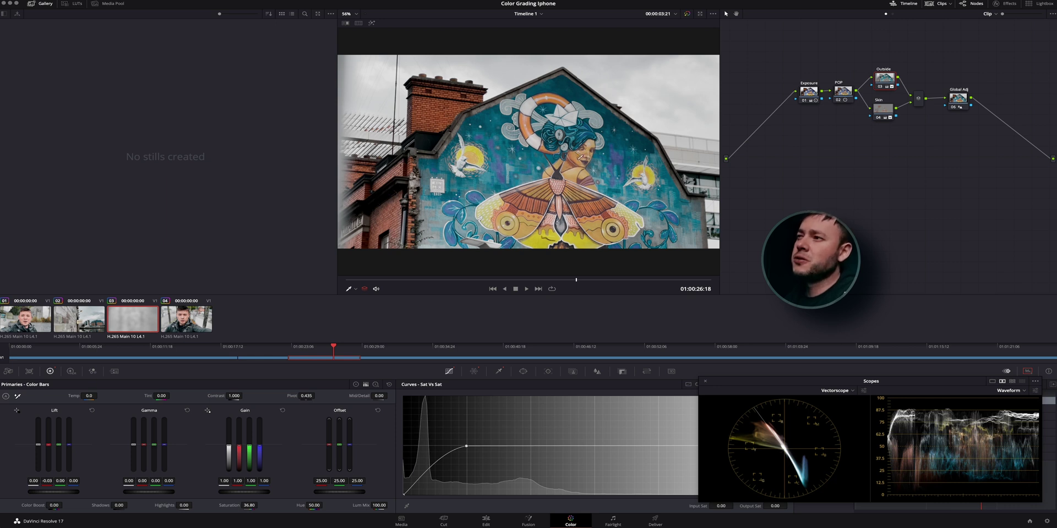
Select clip 03's Skin node and toggle the highlight view to examine which mural areas its qualifier selects
{"action": "left_click", "coordinate": [875, 116]}
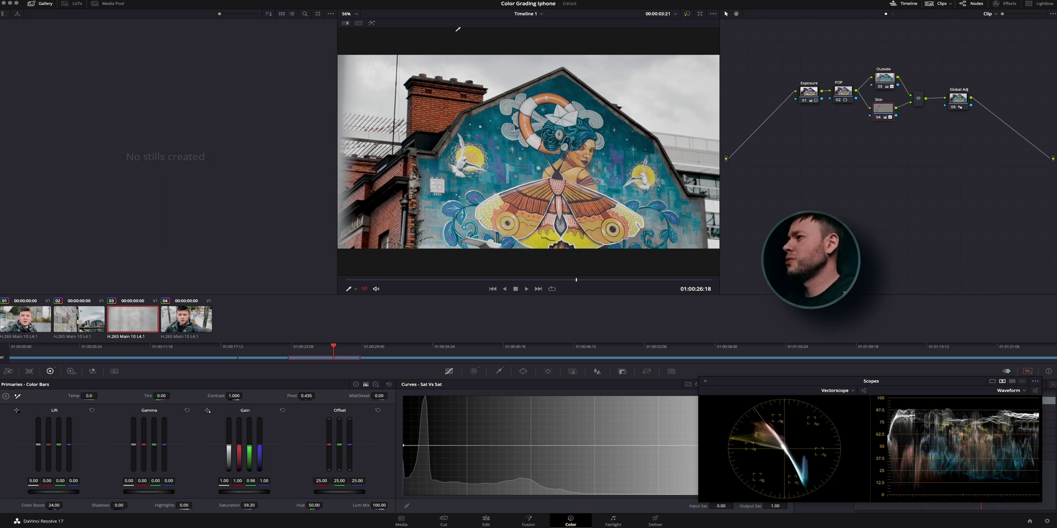
{"action": "left_click", "coordinate": [372, 23]}
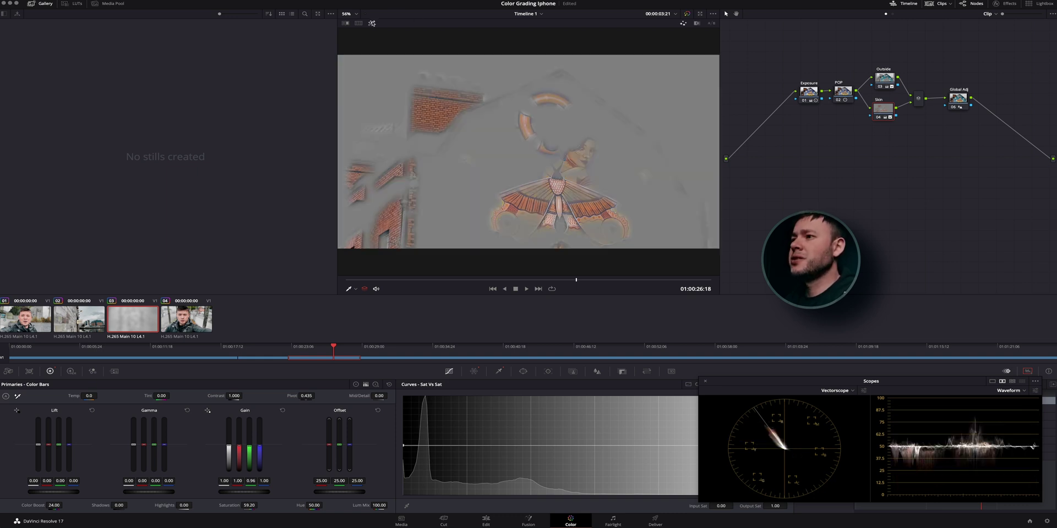
{"action": "left_click", "coordinate": [372, 23]}
{"action": "left_click", "coordinate": [373, 23]}
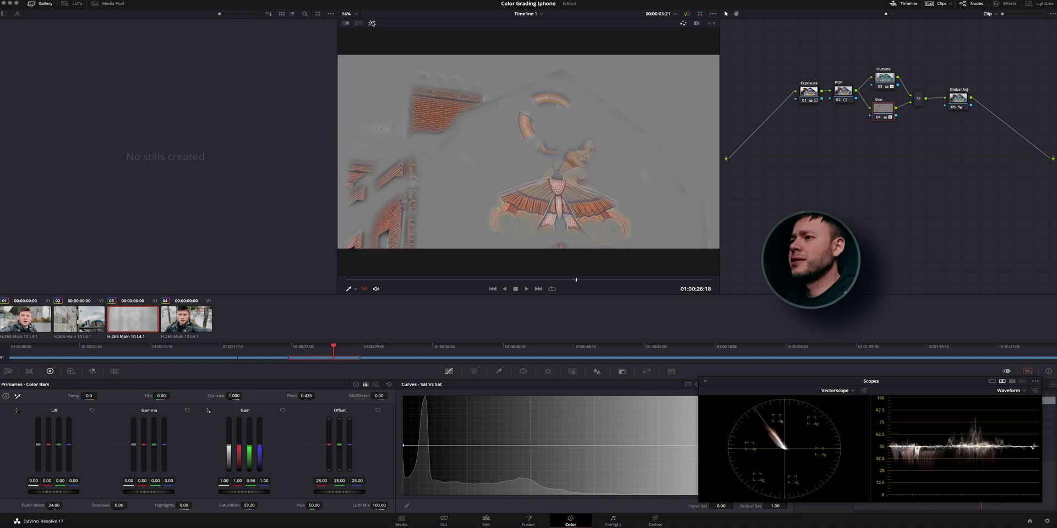
{"action": "left_click", "coordinate": [372, 23]}
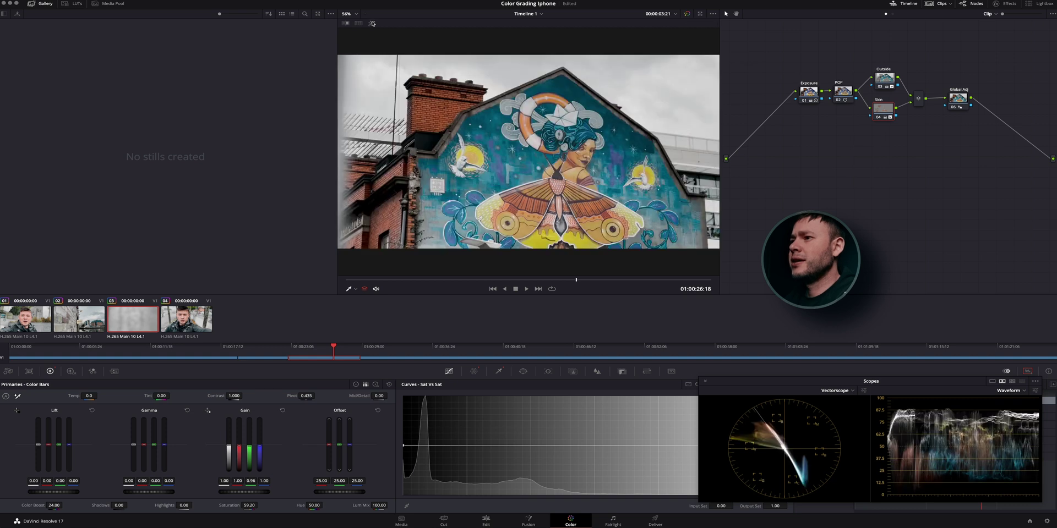
{"action": "left_click", "coordinate": [372, 23]}
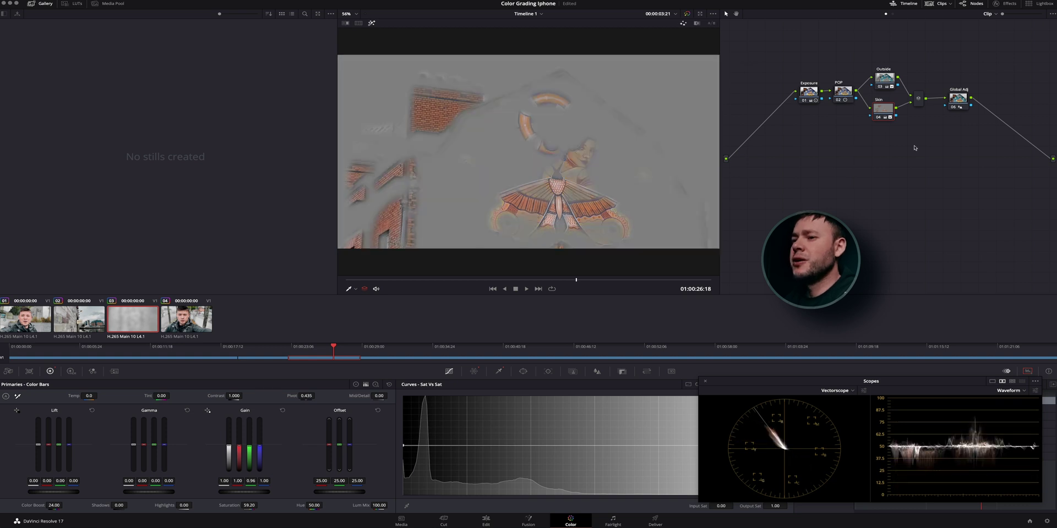
Widen the Skin node's HSL qualifier on clip 03 to a hue width of 30.2 and saturation high of 13.1, checking the selection in the highlight view
{"action": "left_click", "coordinate": [504, 370]}
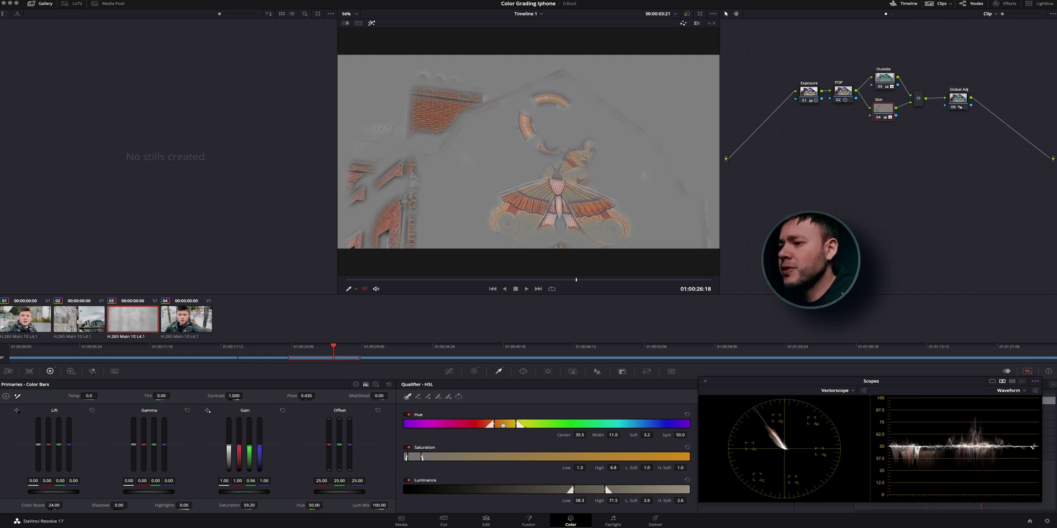
{"action": "left_click", "coordinate": [376, 22]}
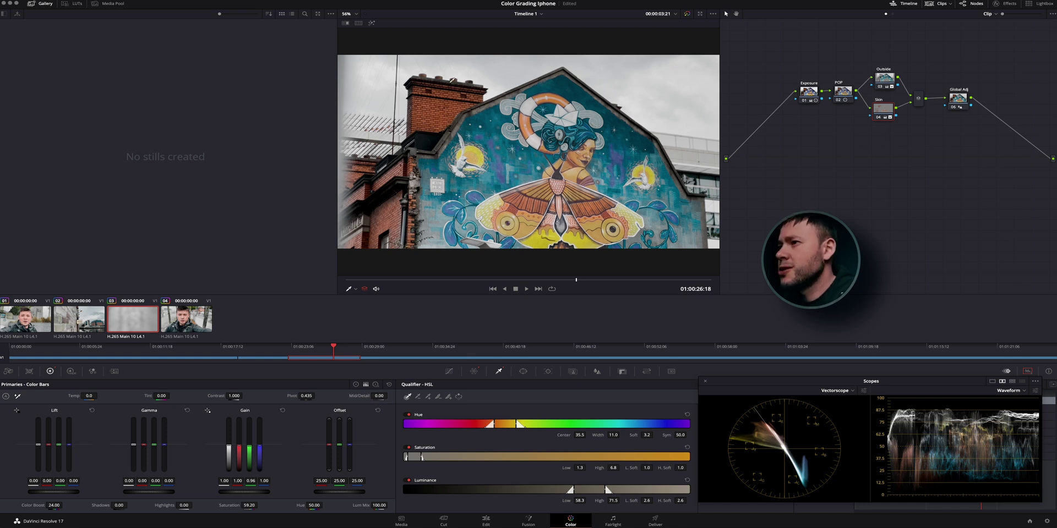
{"action": "left_click", "coordinate": [371, 22]}
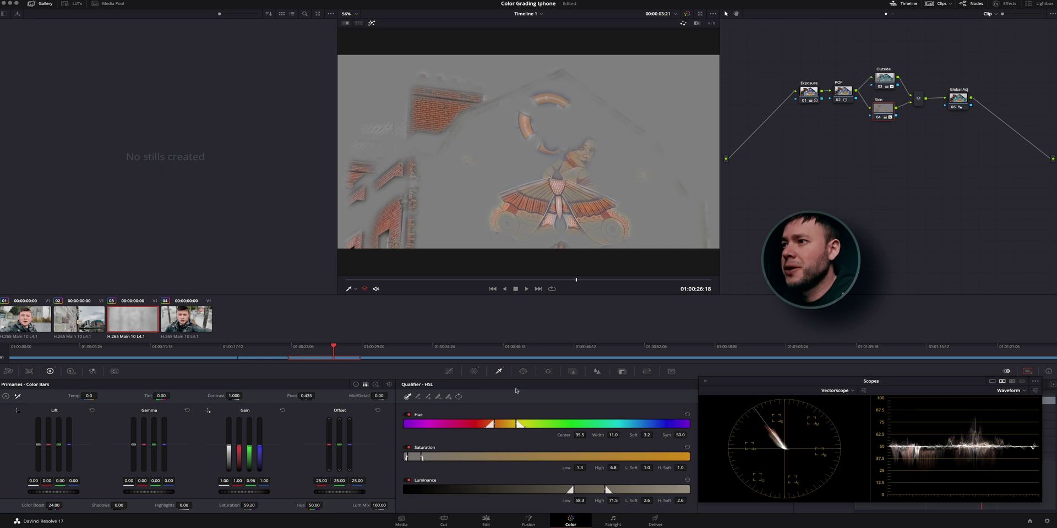
{"action": "left_click_drag", "start_coordinate": [516, 424], "coordinate": [544, 418]}
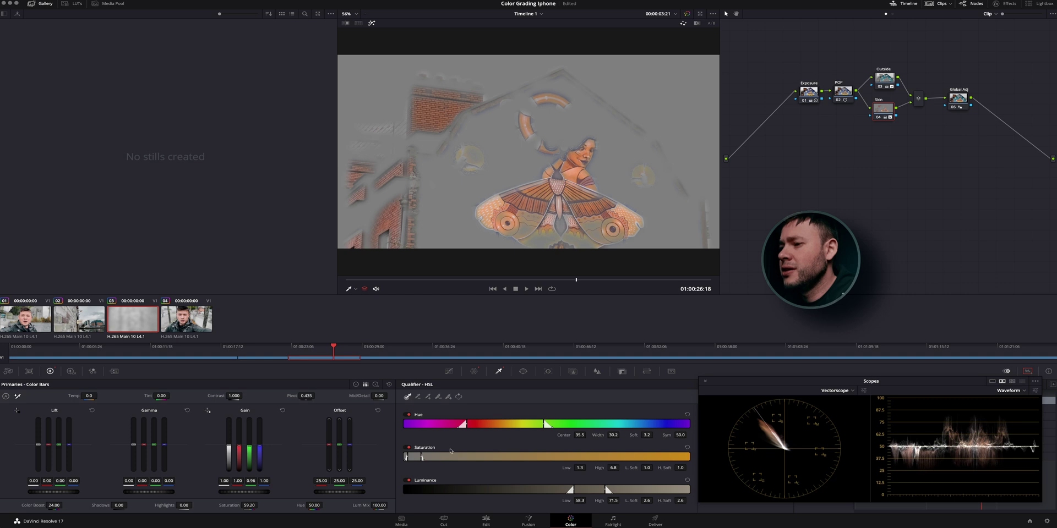
{"action": "left_click_drag", "start_coordinate": [421, 457], "coordinate": [440, 457]}
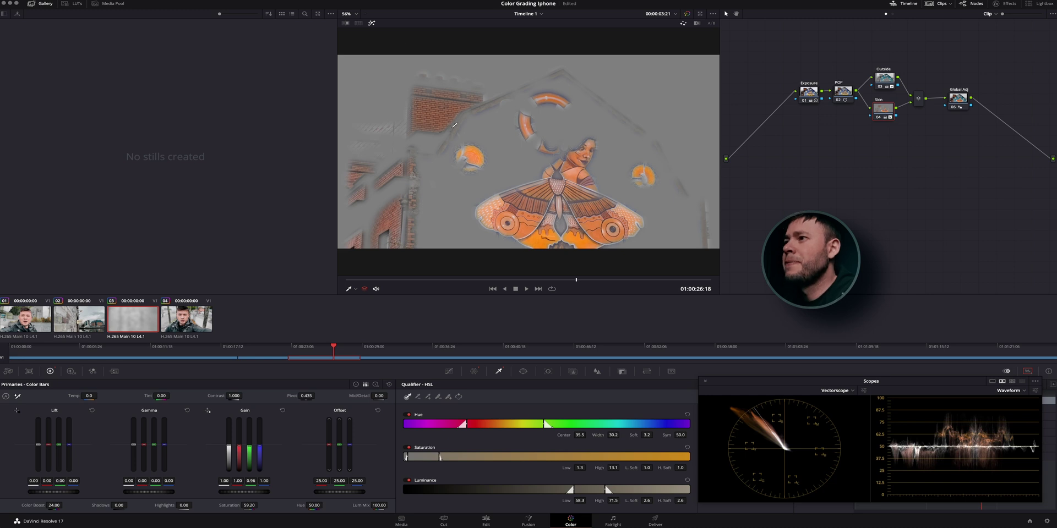
{"action": "left_click", "coordinate": [371, 24]}
{"action": "left_click", "coordinate": [371, 23]}
{"action": "left_click", "coordinate": [371, 24]}
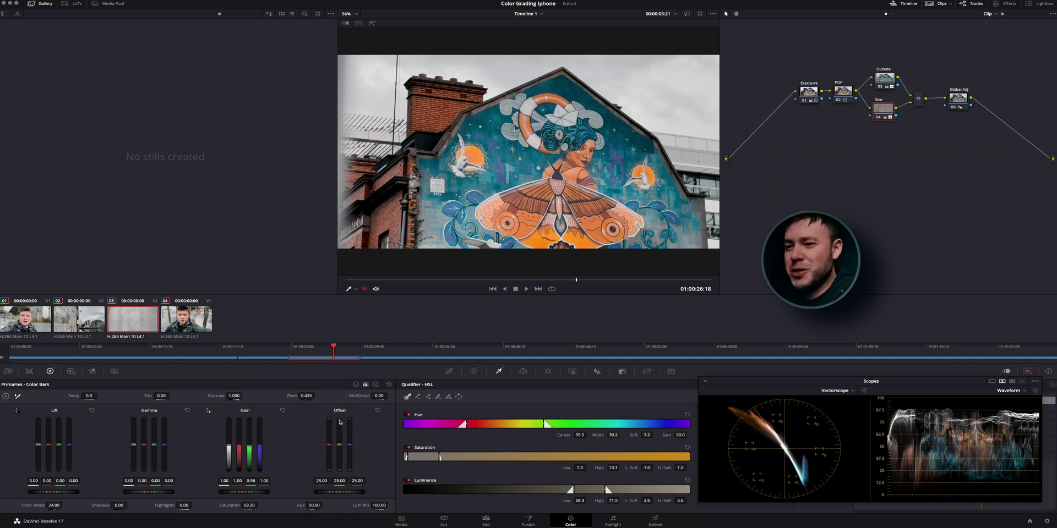
Try a saturation of 46.00 on clip 03's Skin node, reset it to 50.00, and compare the mural shot with all grades bypassed
{"action": "left_click_drag", "start_coordinate": [248, 505], "coordinate": [224, 505]}
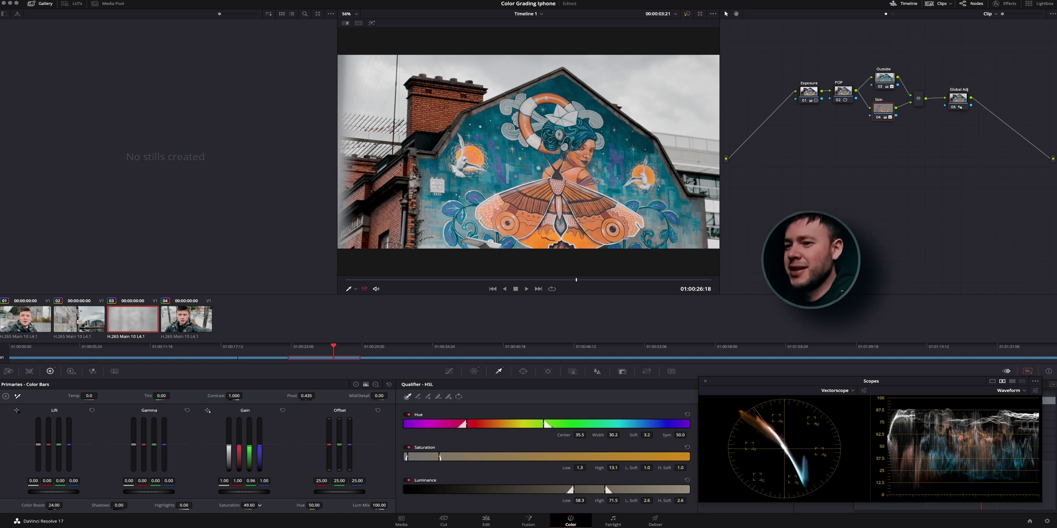
{"action": "left_click_drag", "start_coordinate": [224, 505], "coordinate": [220, 505]}
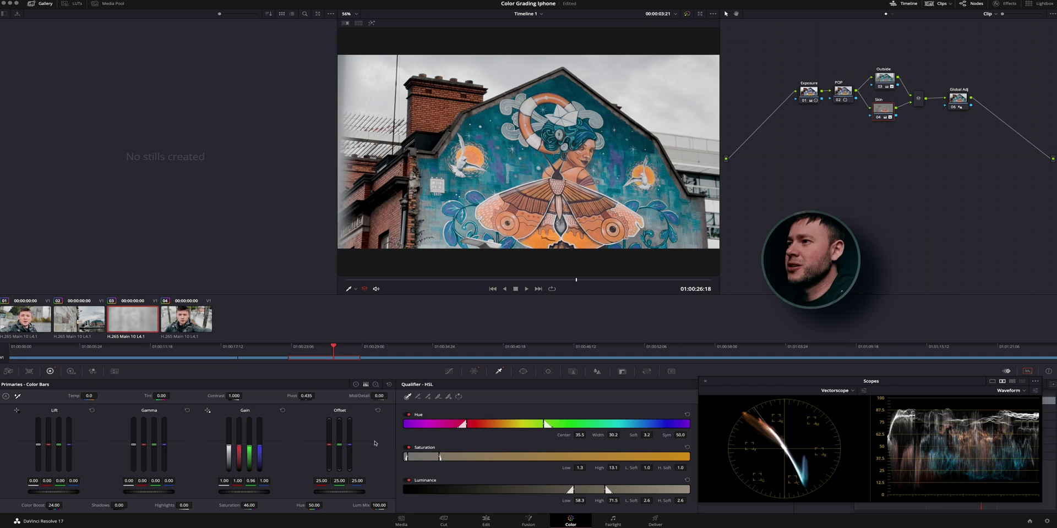
{"action": "double_click", "coordinate": [237, 506]}
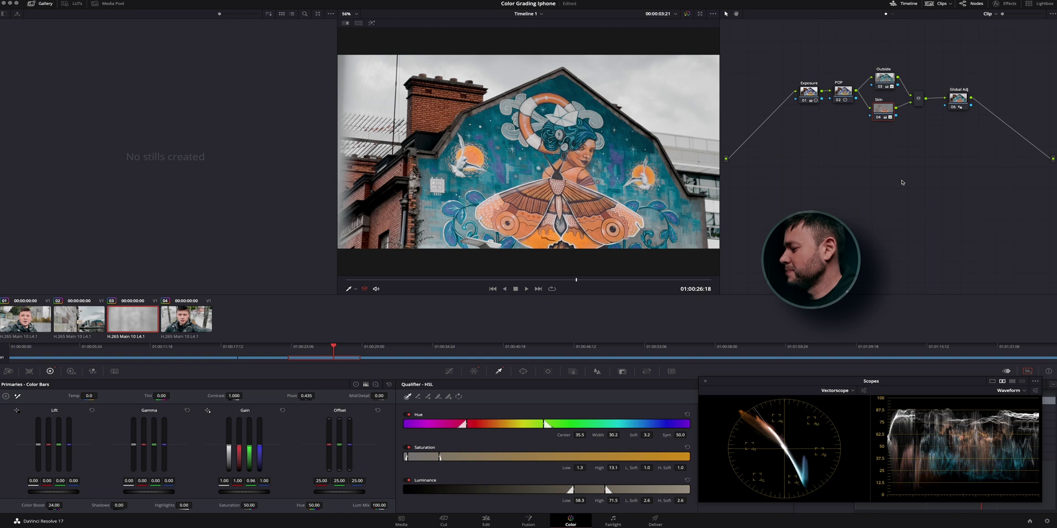
{"action": "key", "text": "shift+d"}
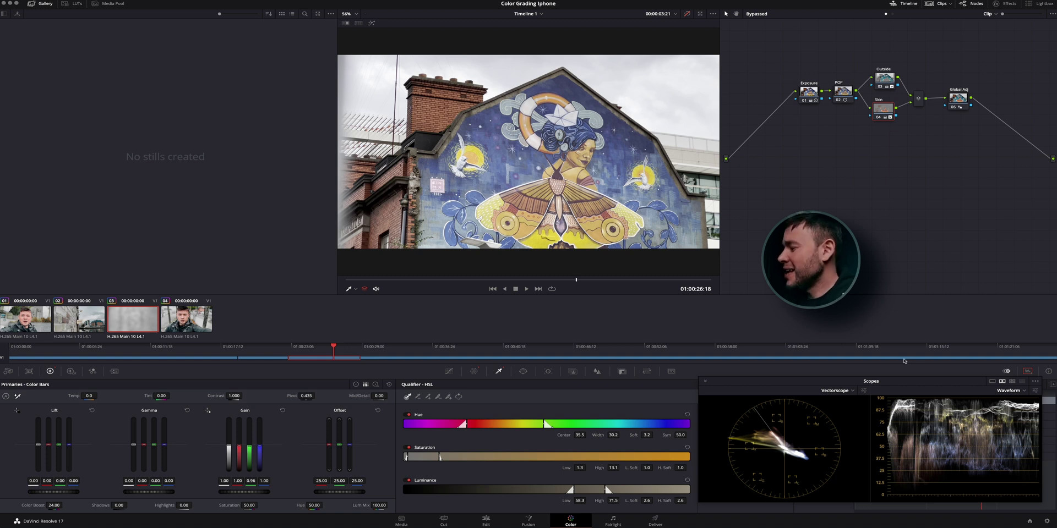
{"action": "key", "text": "shift+d"}
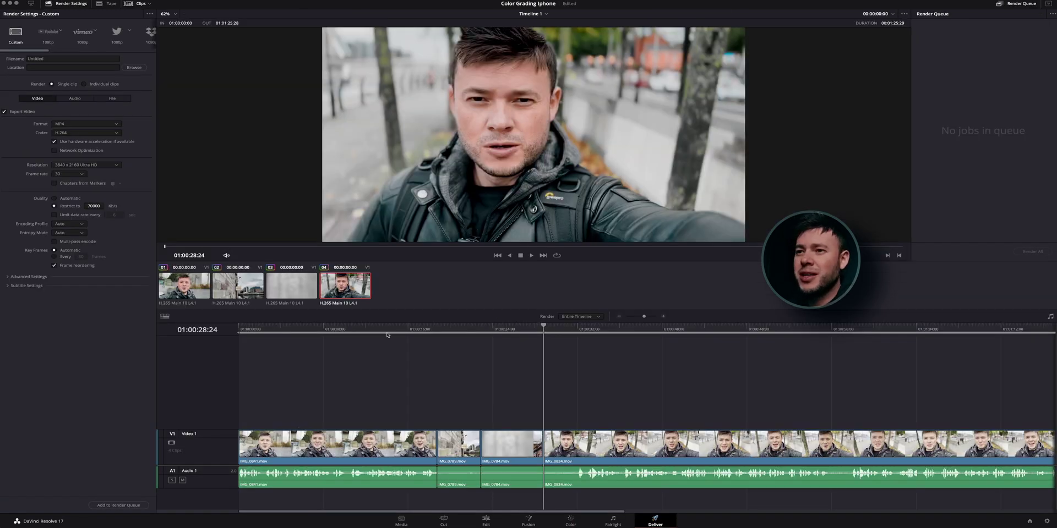
Limit the render range to the first timeline clip, from 01:00:00:00 to an out point at 01:00:18:23
{"action": "left_click", "coordinate": [311, 443]}
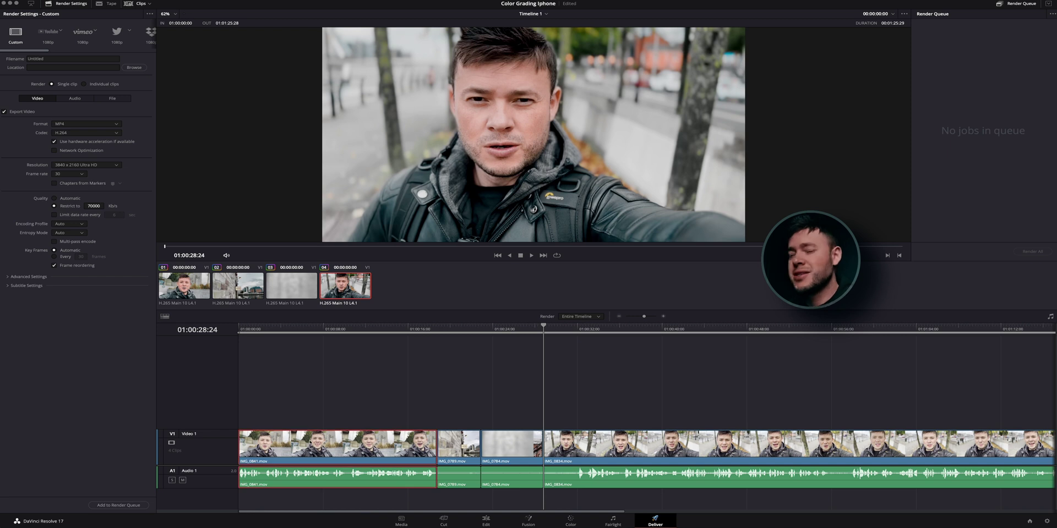
{"action": "left_click", "coordinate": [438, 331]}
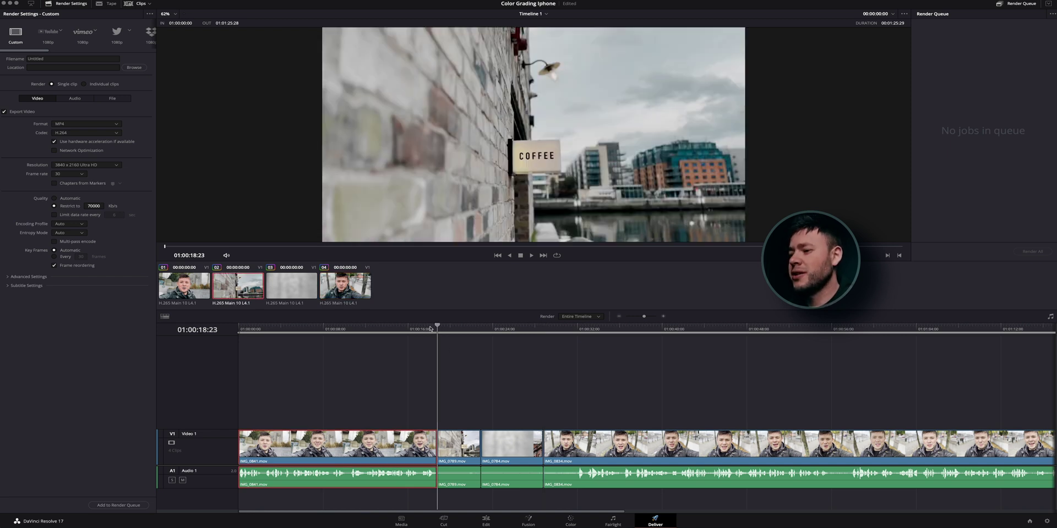
{"action": "left_click", "coordinate": [240, 329]}
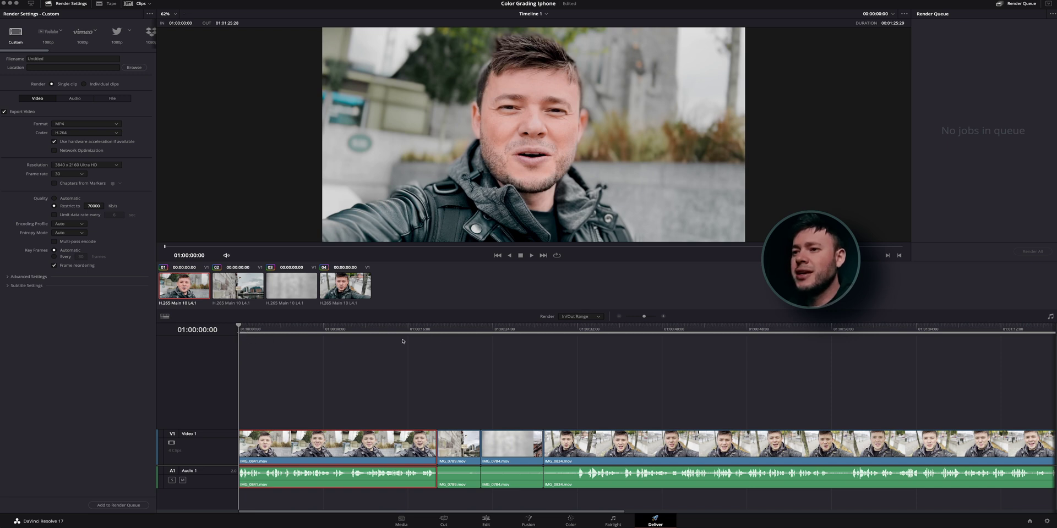
{"action": "left_click", "coordinate": [431, 330]}
{"action": "left_click_drag", "start_coordinate": [433, 329], "coordinate": [436, 329]}
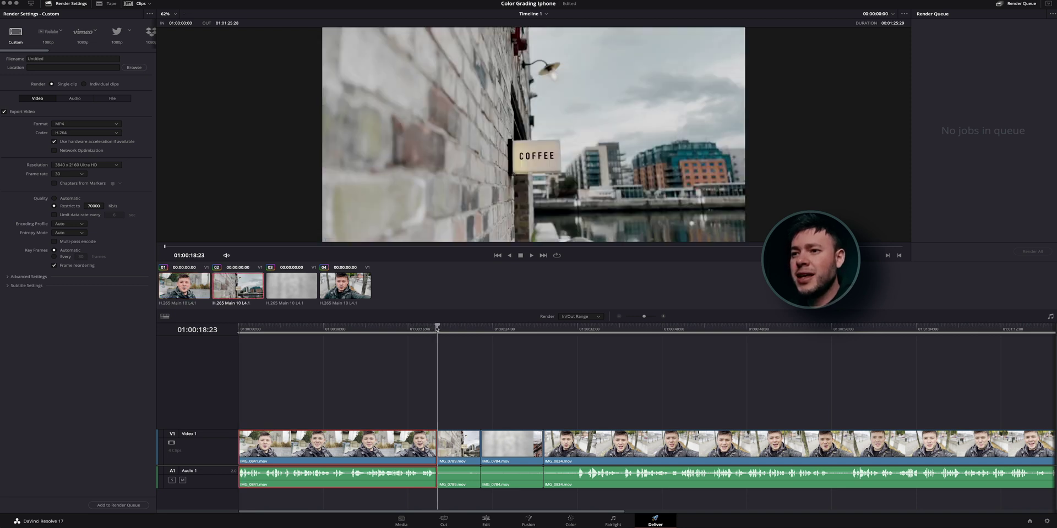
{"action": "right_click", "coordinate": [438, 330]}
{"action": "left_click", "coordinate": [450, 337]}
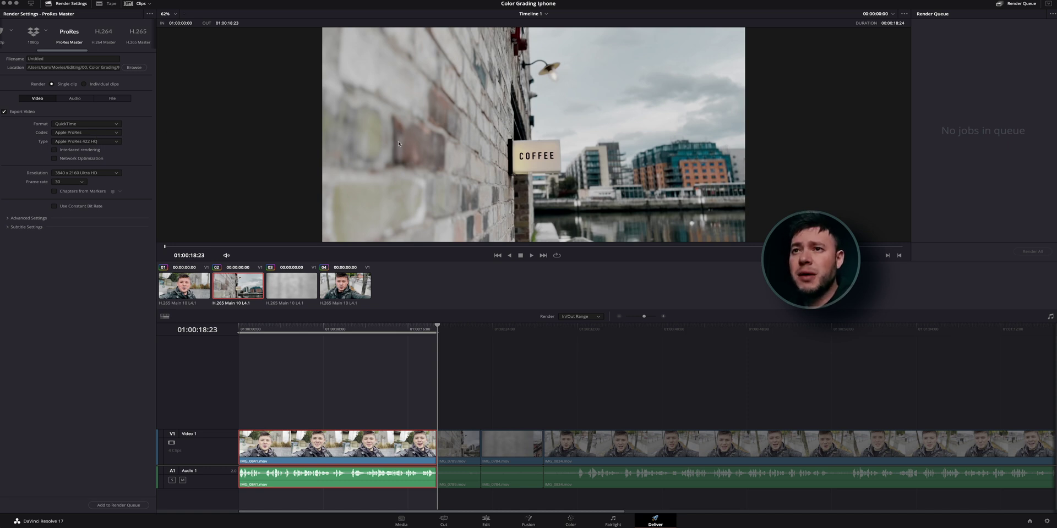
Examine the Custom render preset's format options and the other available export presets
{"action": "scroll", "coordinate": [35, 37], "scroll_direction": "left", "scroll_amount": 4}
{"action": "left_click", "coordinate": [16, 33]}
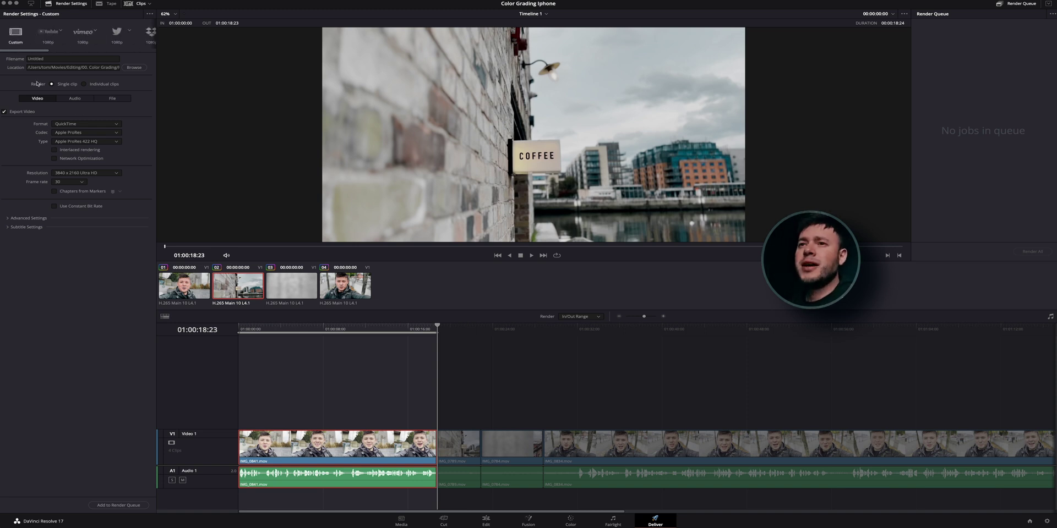
{"action": "left_click", "coordinate": [74, 125]}
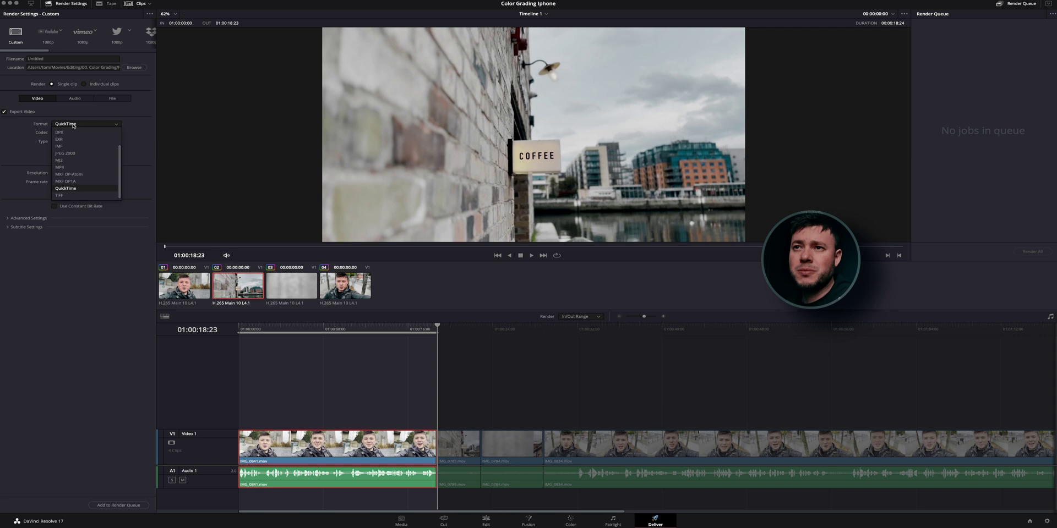
{"action": "left_click", "coordinate": [46, 121]}
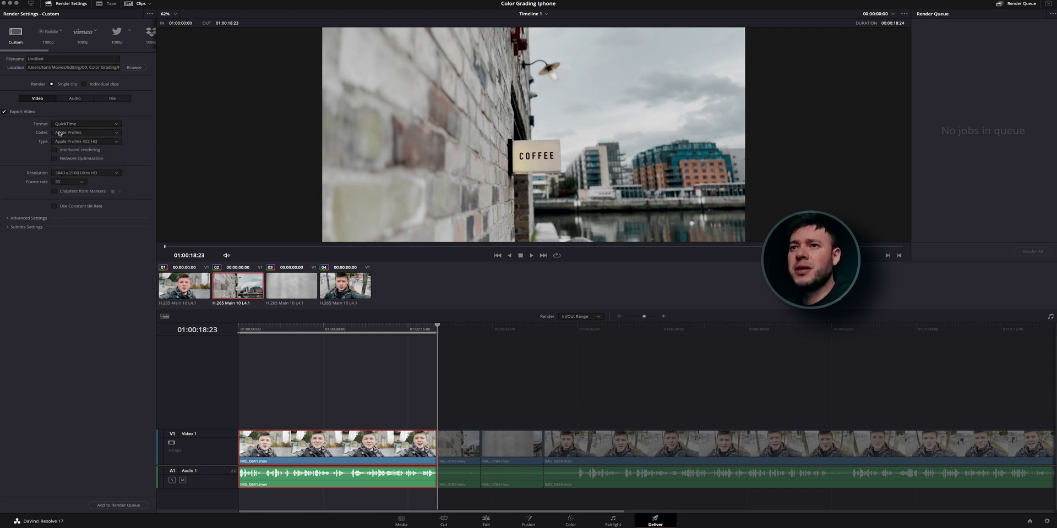
{"action": "scroll", "coordinate": [83, 36], "scroll_direction": "right", "scroll_amount": 5}
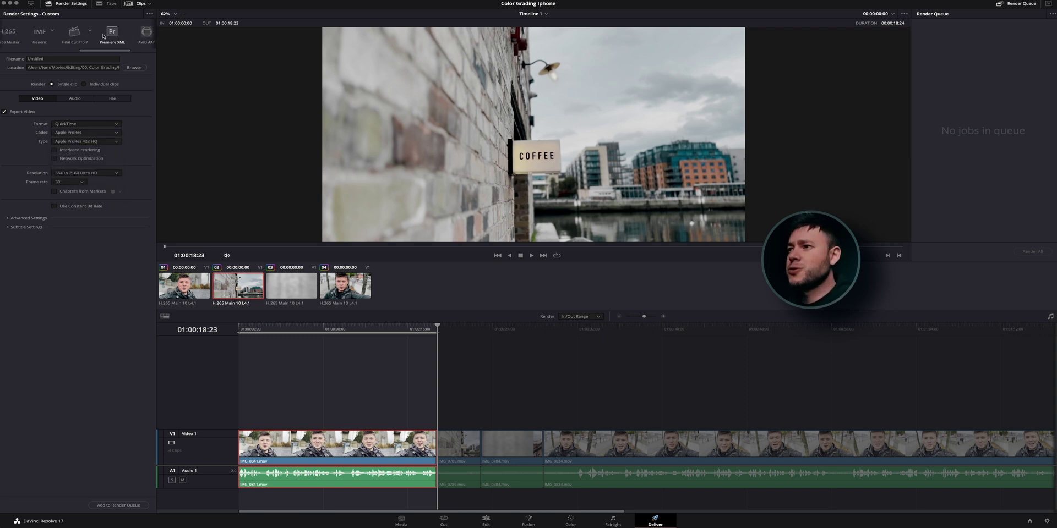
{"action": "scroll", "coordinate": [79, 40], "scroll_direction": "left", "scroll_amount": 3}
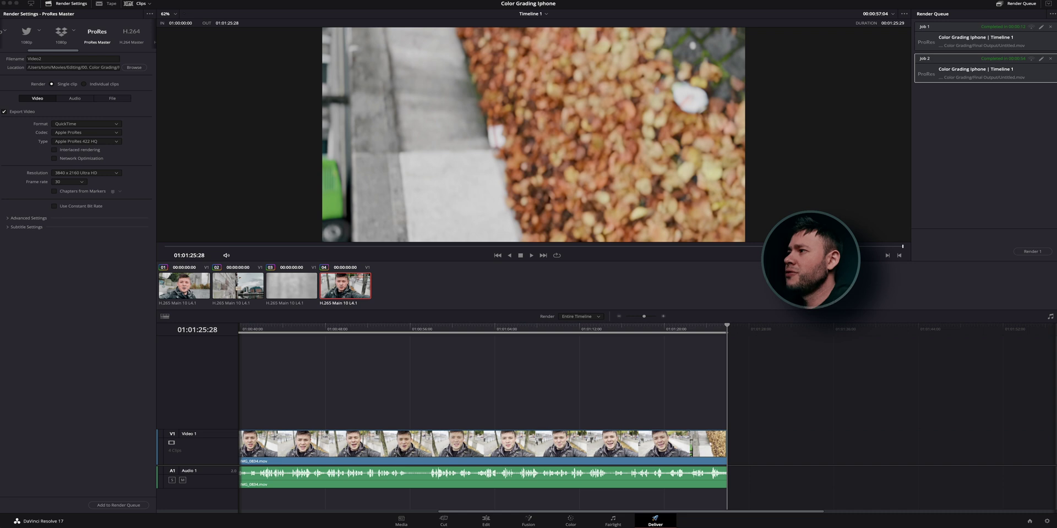
Reveal render Job 2's output in Finder and preview the Video2 file, scrubbing ahead to the mural shot
{"action": "right_click", "coordinate": [976, 70]}
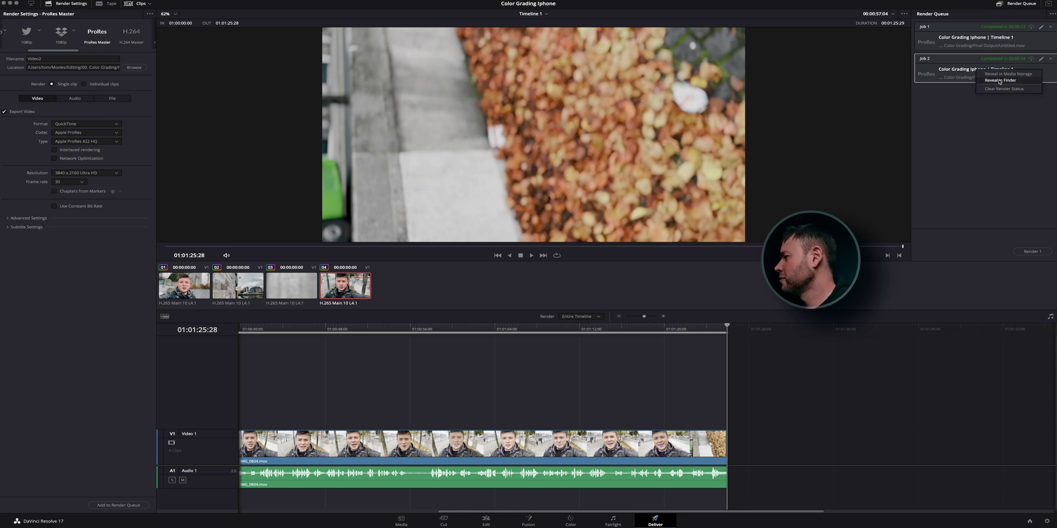
{"action": "left_click", "coordinate": [1000, 80]}
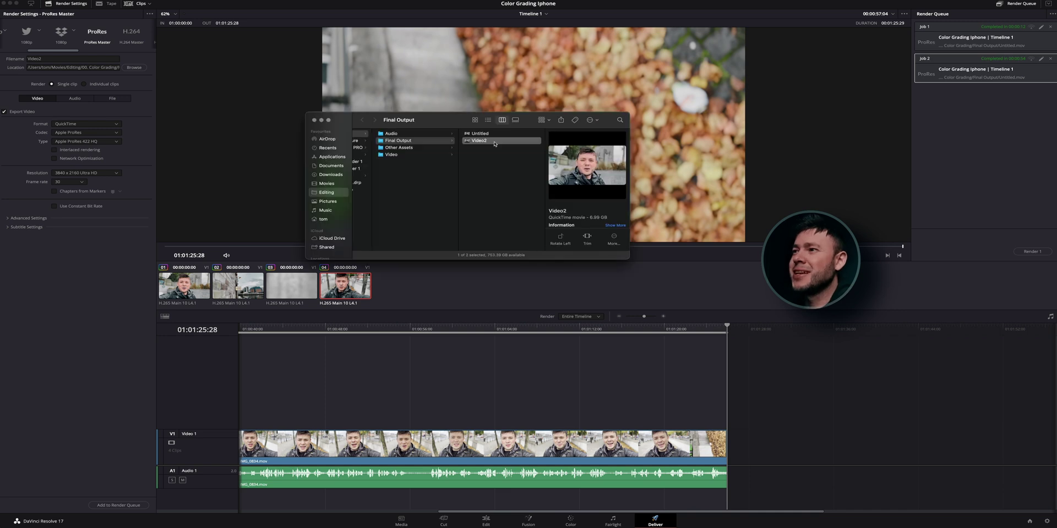
{"action": "key", "text": "space"}
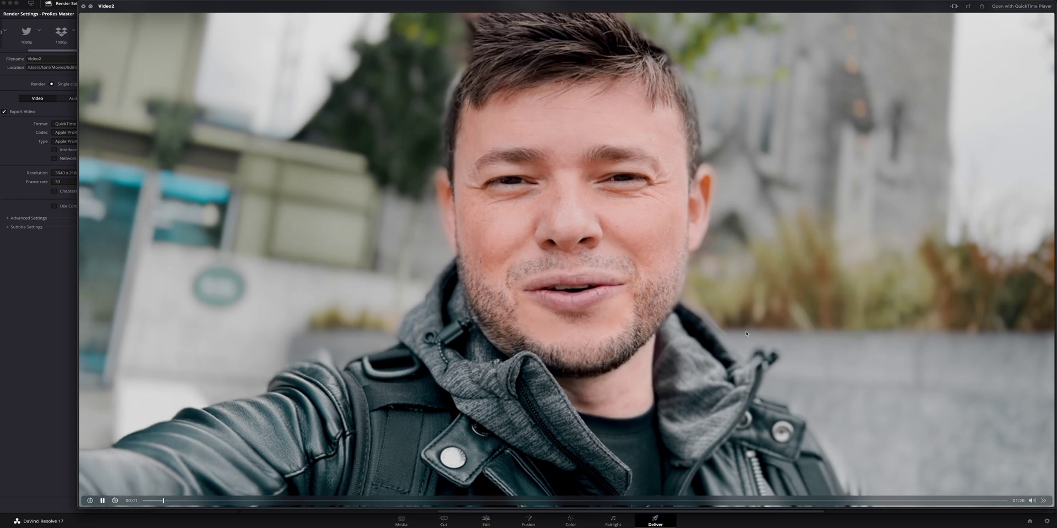
{"action": "left_click_drag", "start_coordinate": [178, 502], "coordinate": [410, 500]}
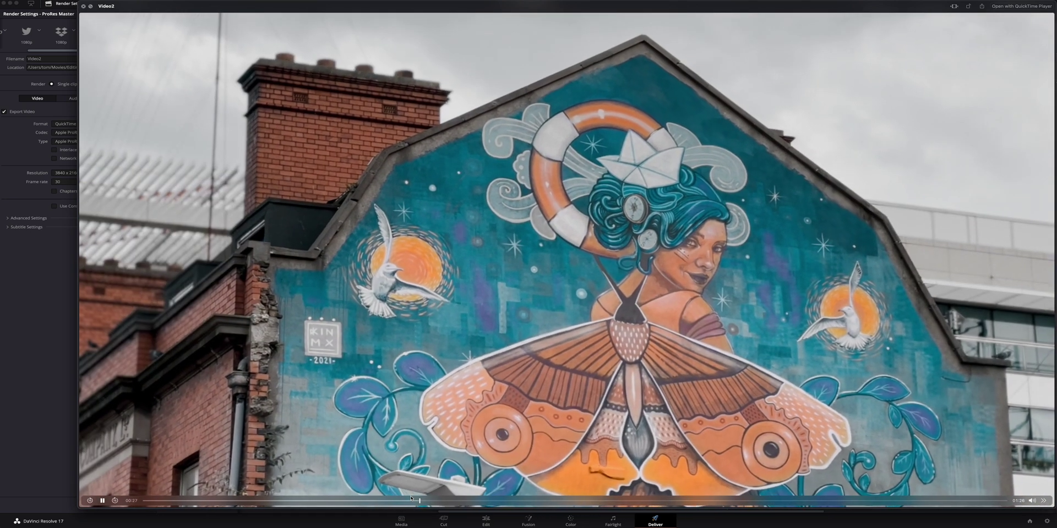